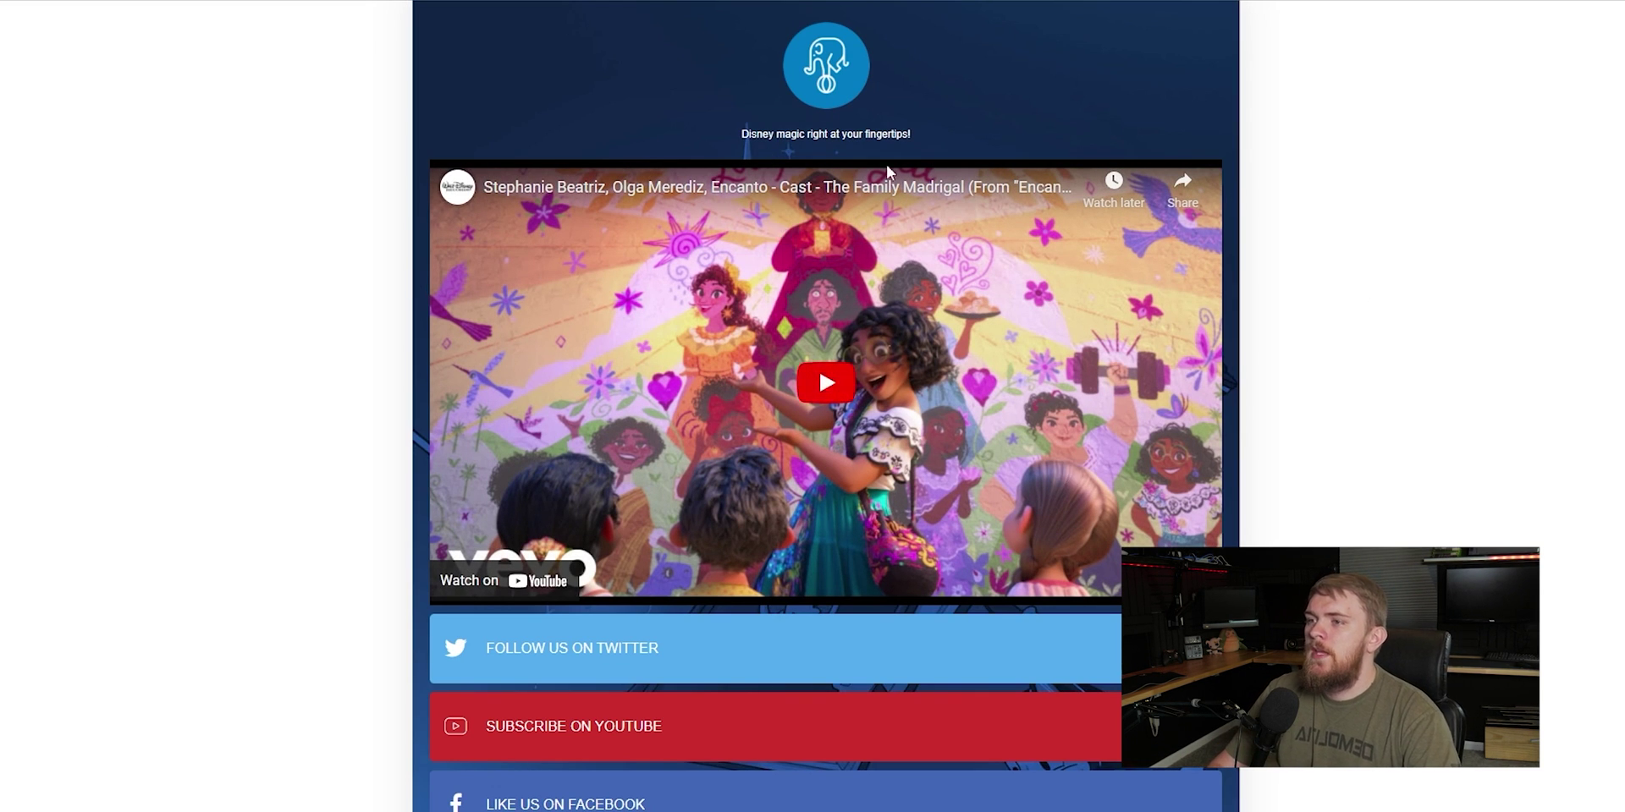
pyautogui.scroll(-1, 1270, 321)
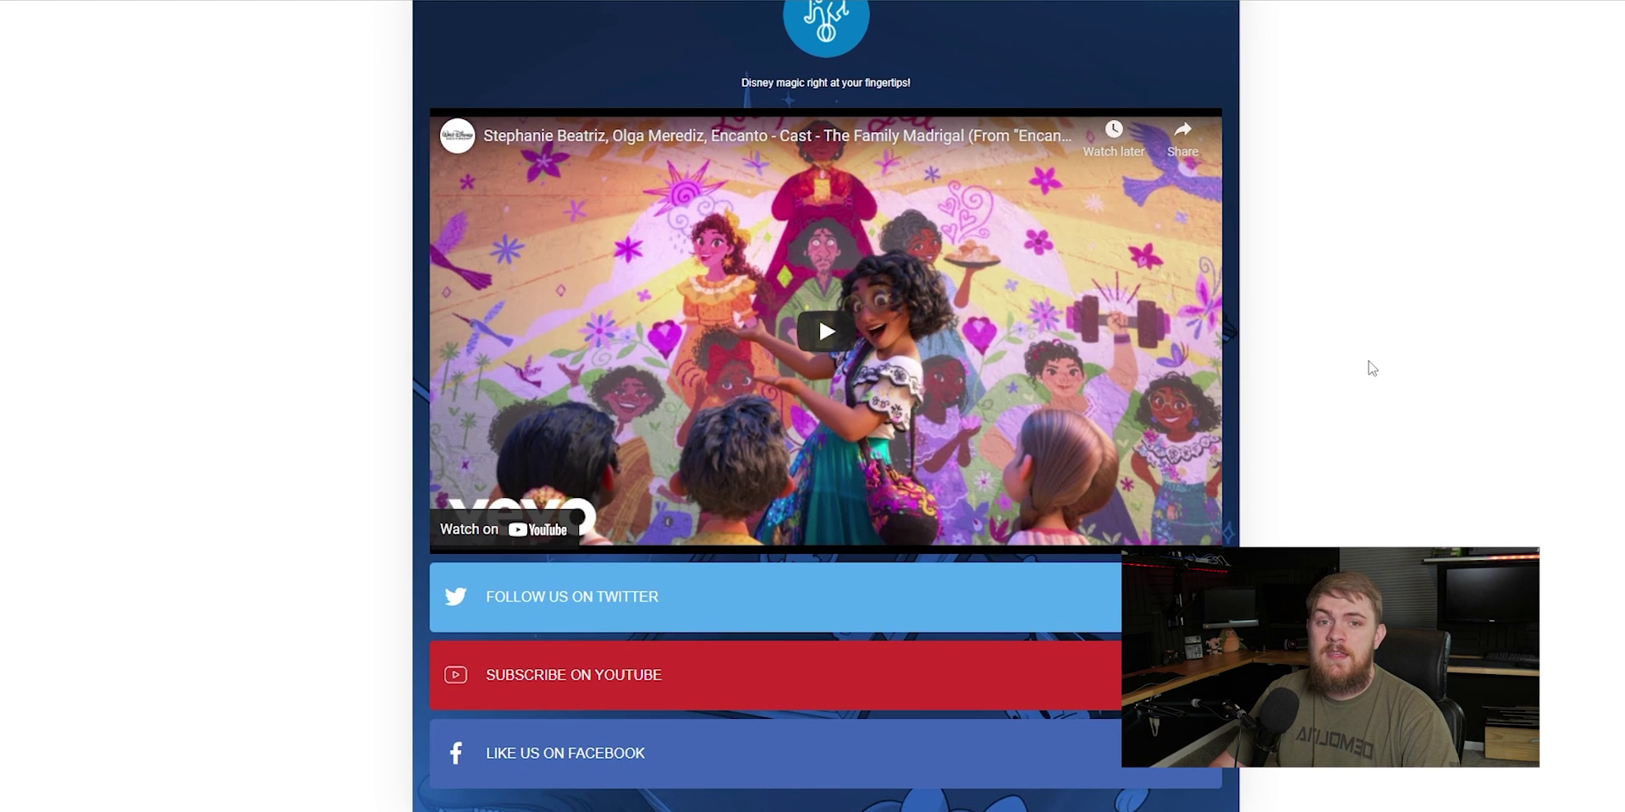
pyautogui.scroll(1, 1288, 333)
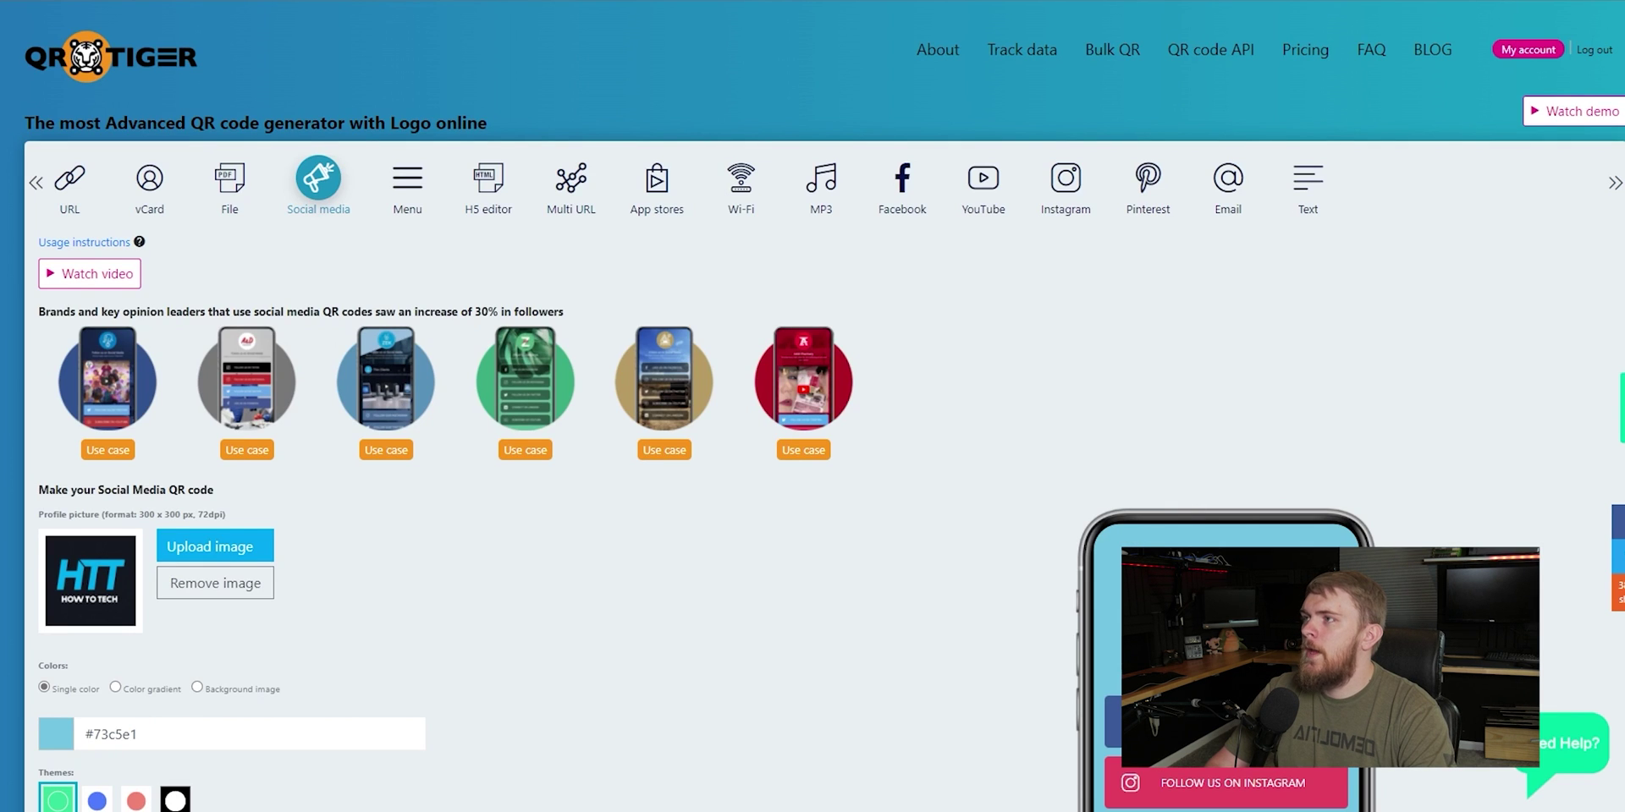
pyautogui.scroll(-4, 614, 361)
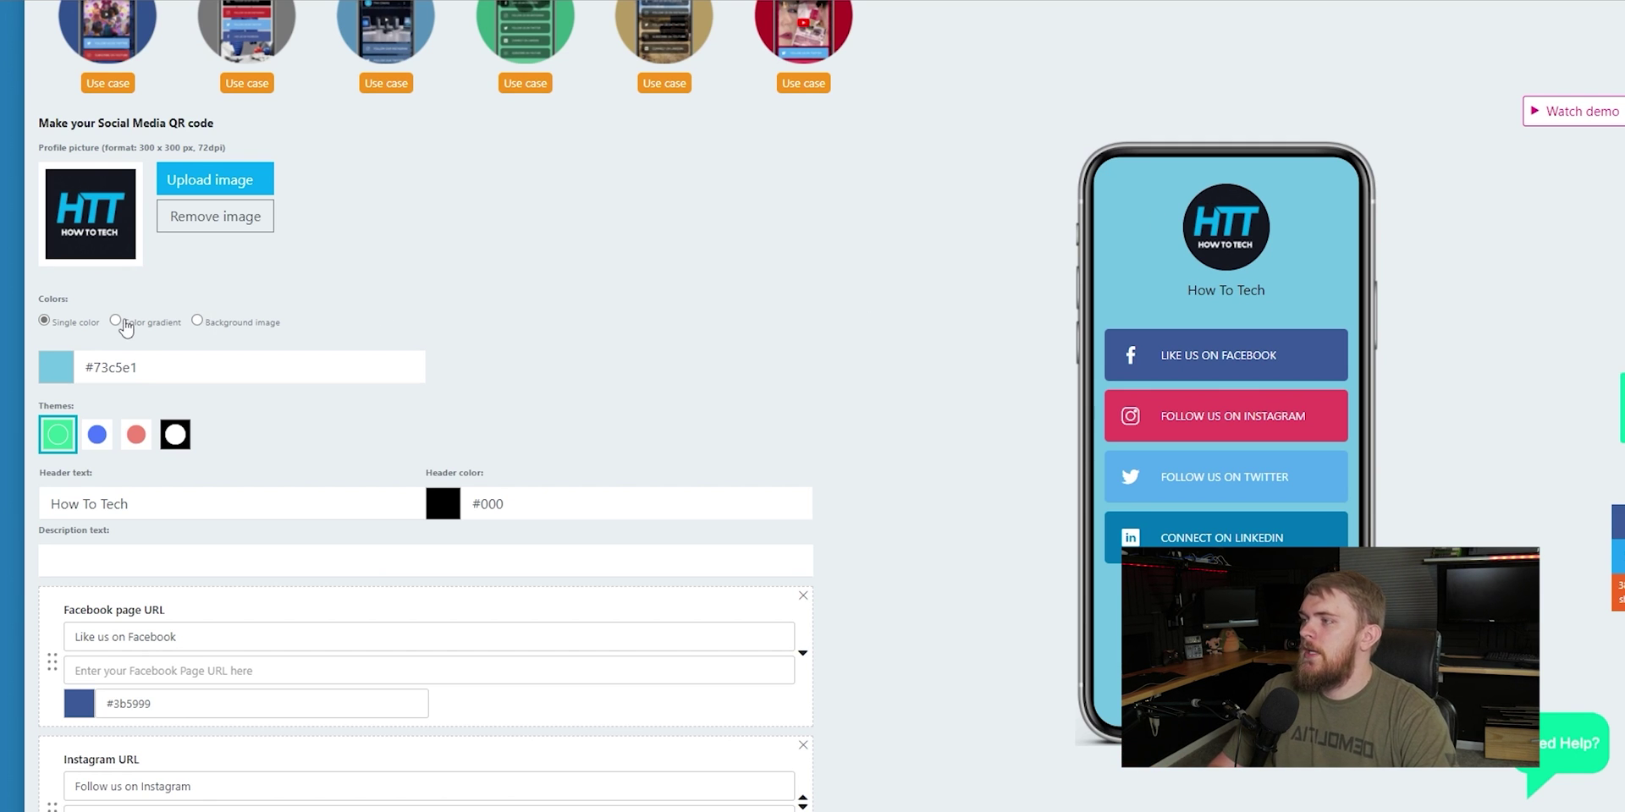
pyautogui.click(116, 322)
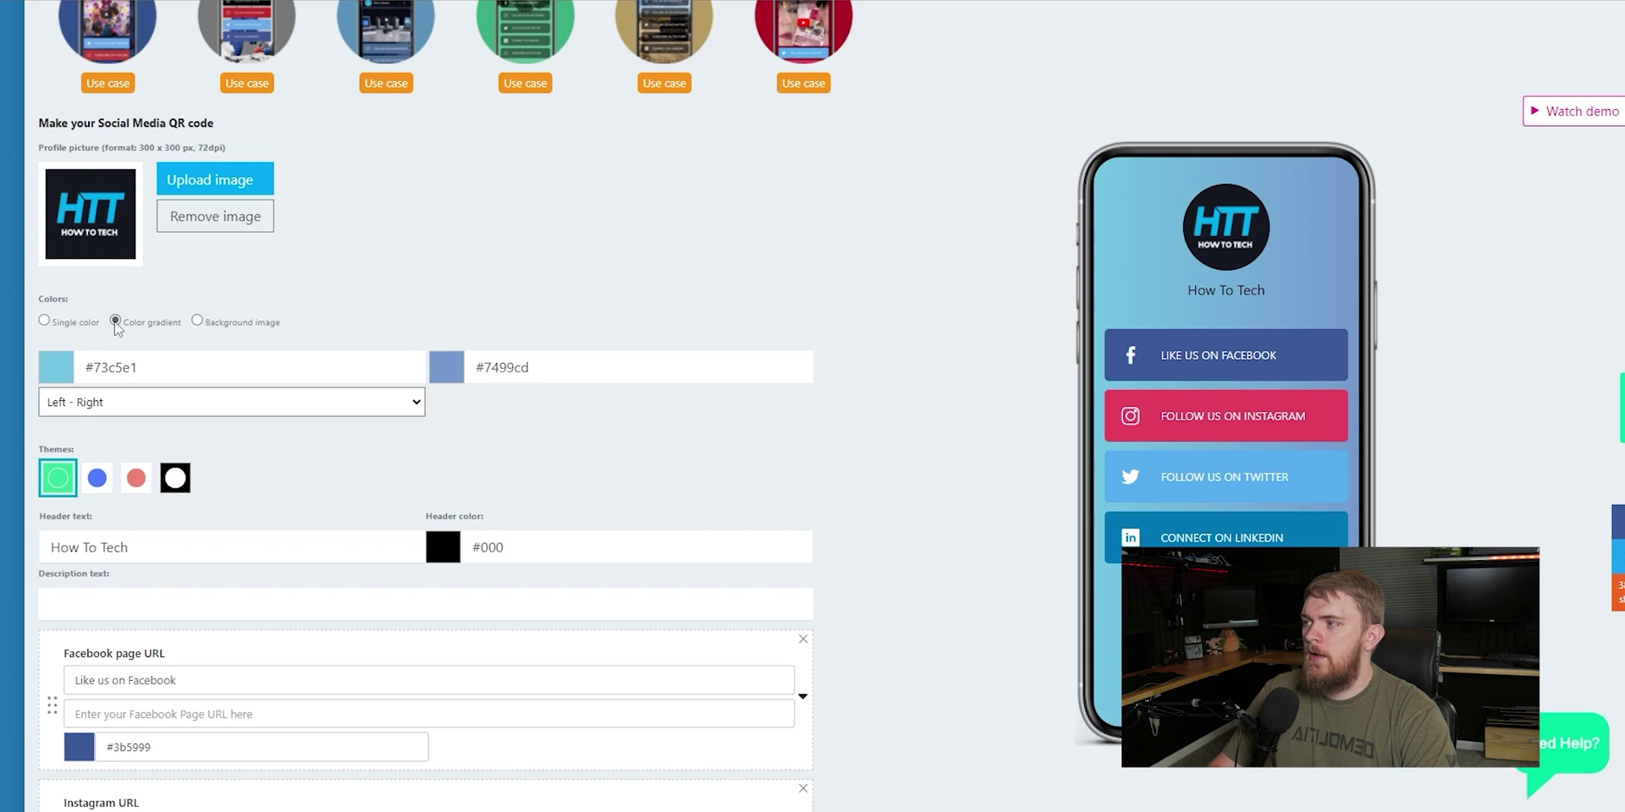
pyautogui.click(198, 322)
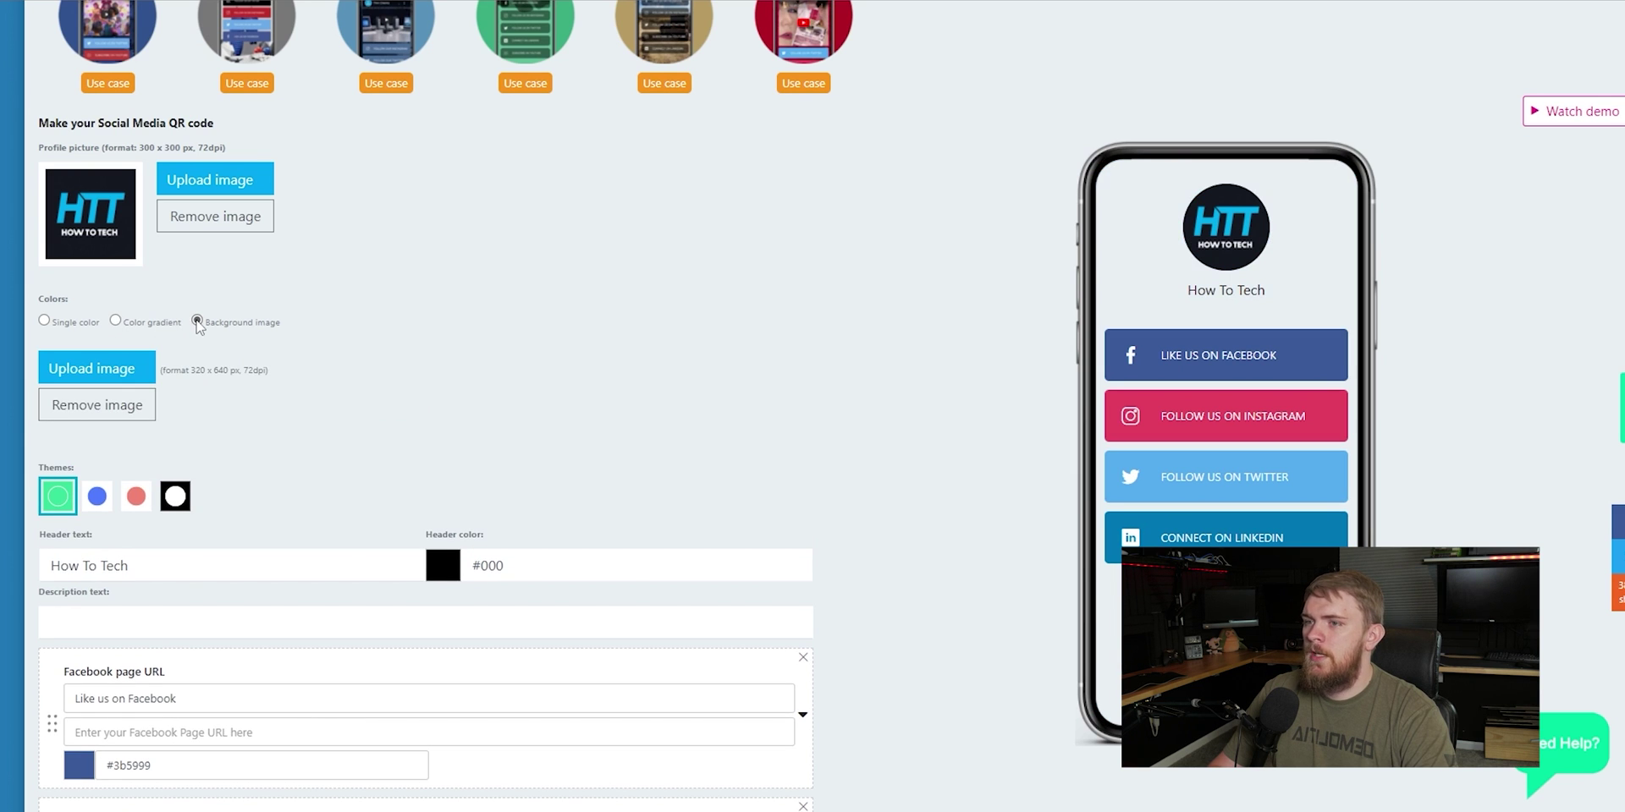
pyautogui.click(44, 320)
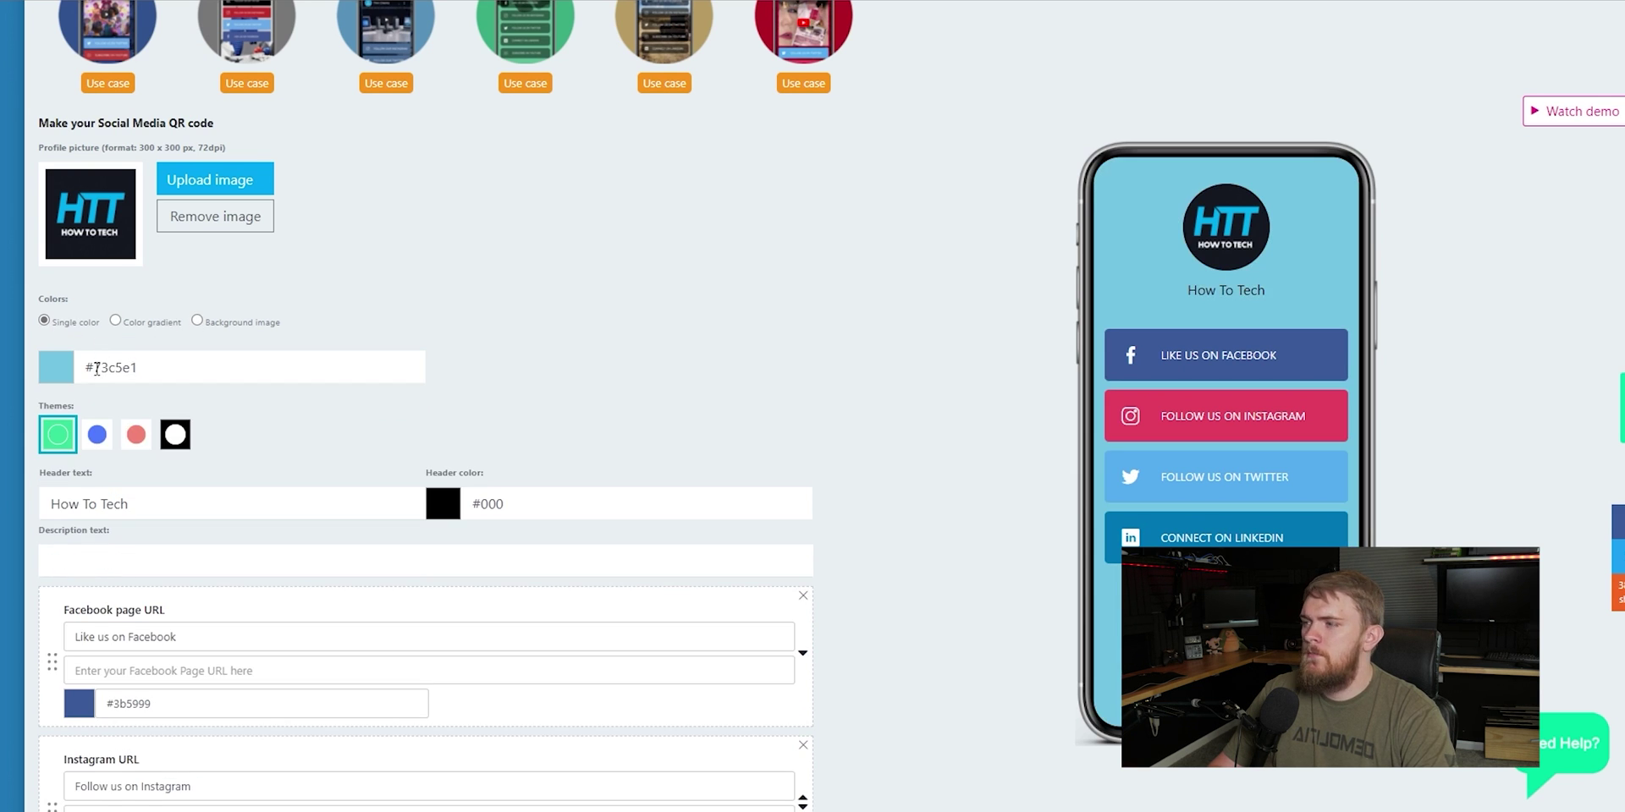
# Step: Try a bright cyan #00e4ff as the page background colour
pyautogui.click(56, 369)
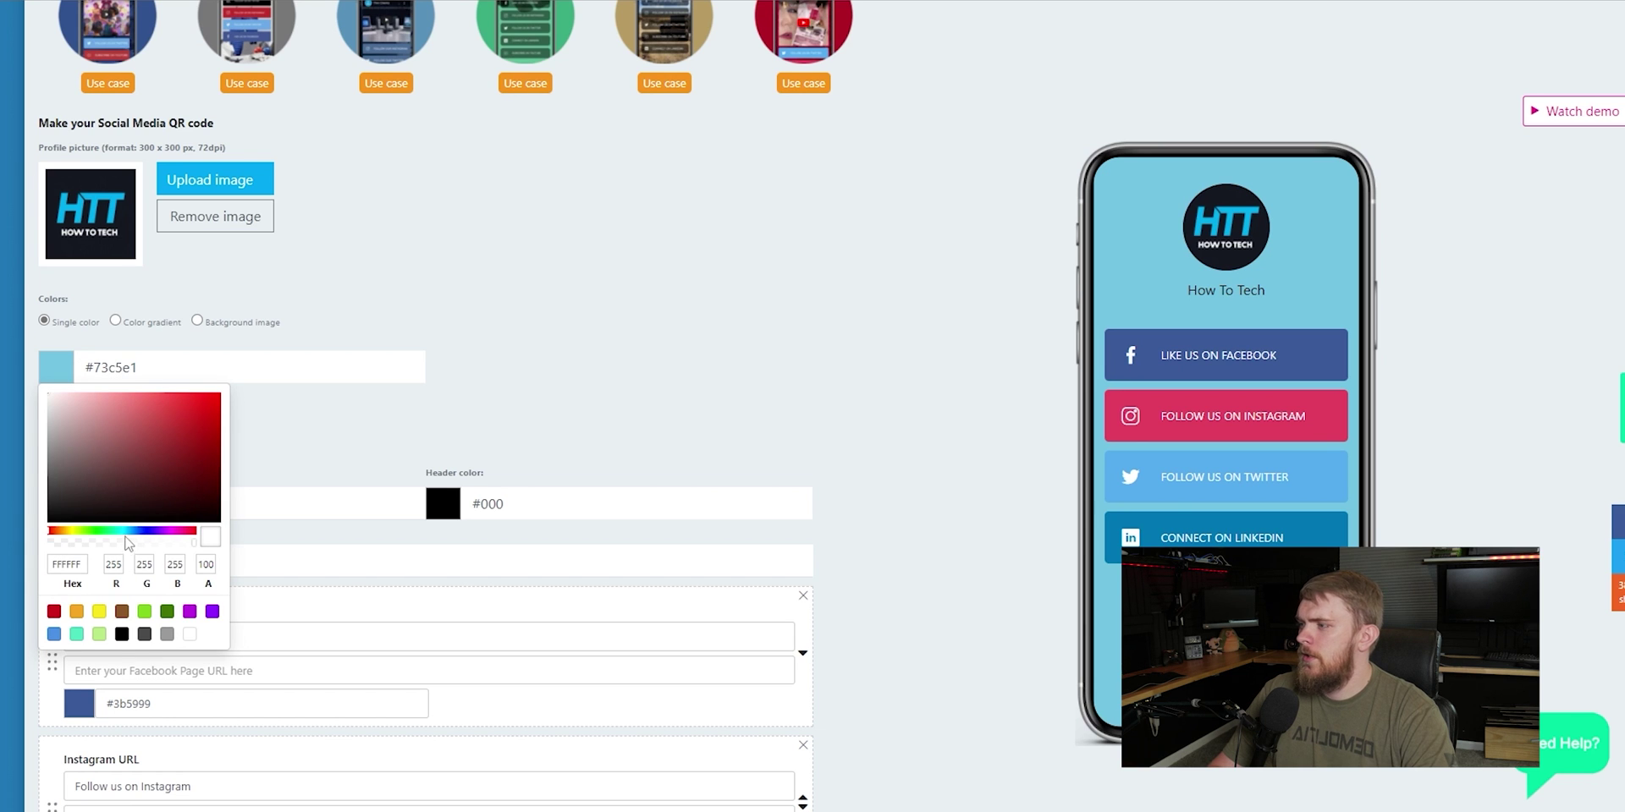
pyautogui.click(125, 535)
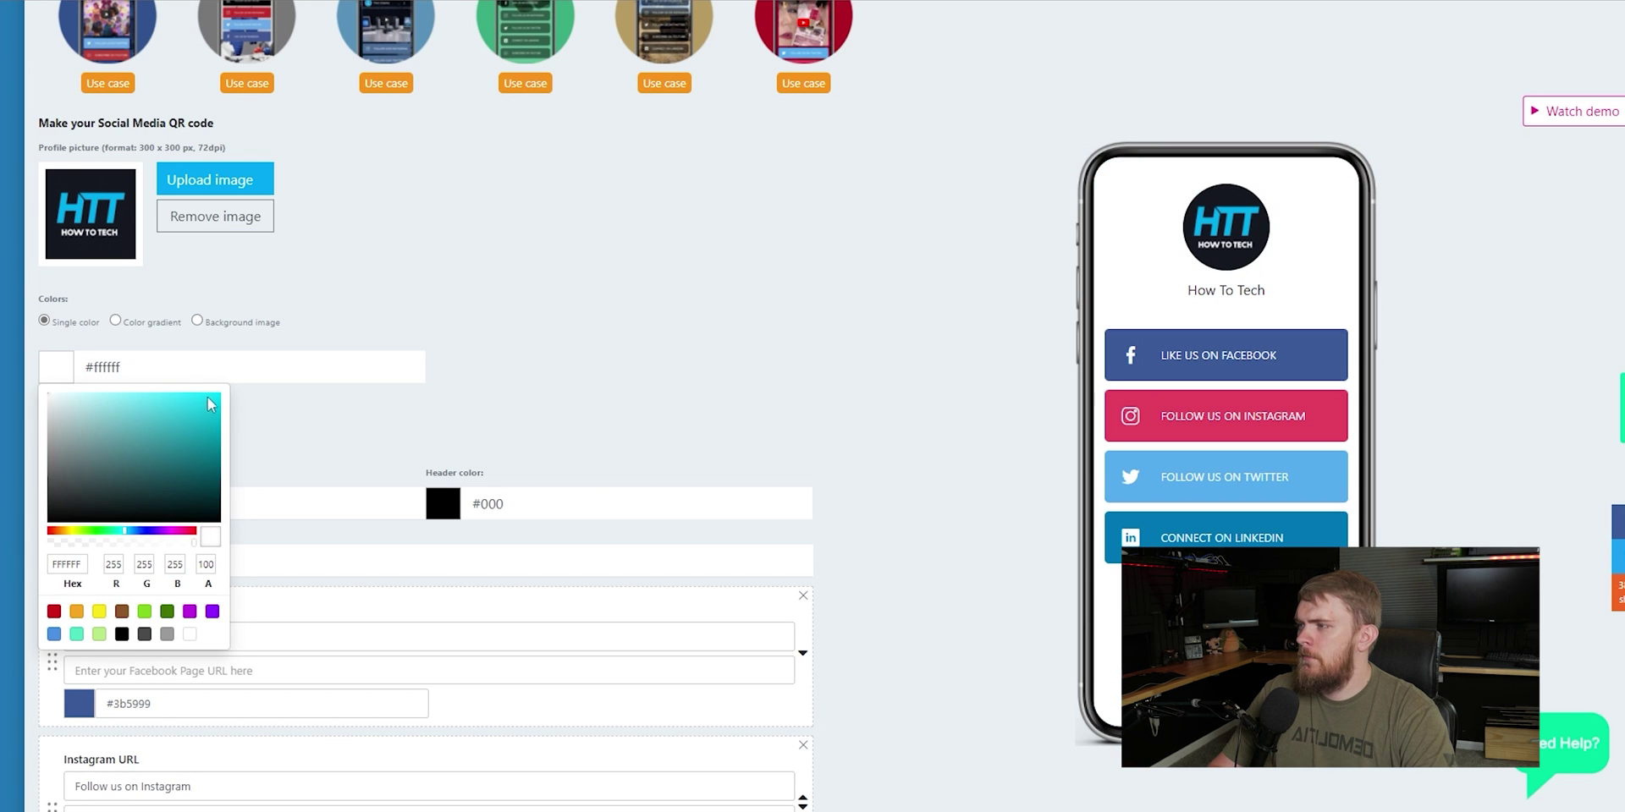
pyautogui.moveTo(210, 405); pyautogui.dragTo(237, 398)
pyautogui.click(243, 397)
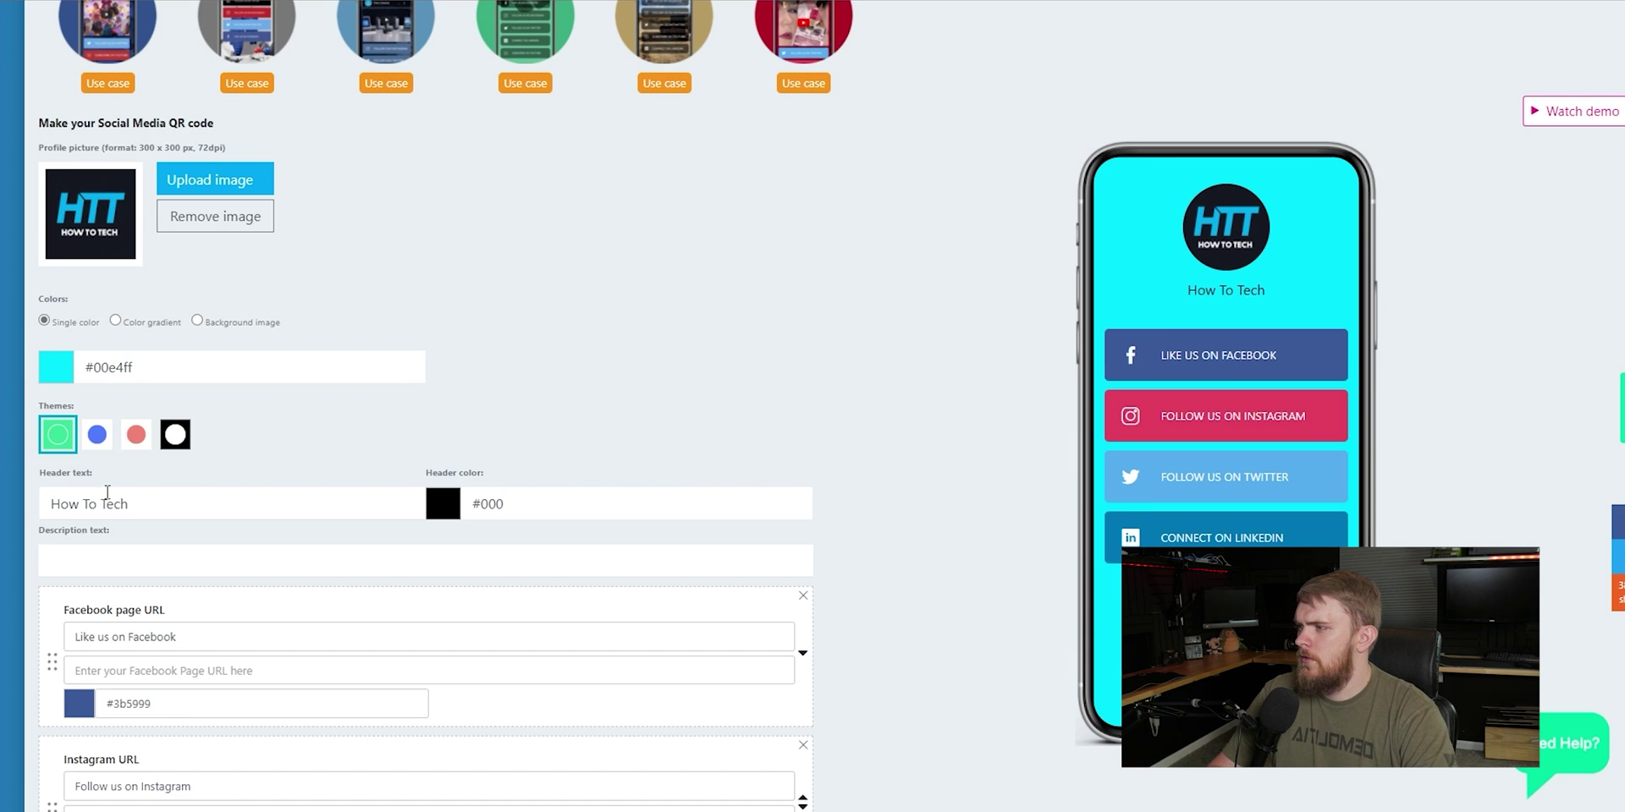
# Step: Change the background to the darker blue #3a78a5 instead
pyautogui.click(63, 372)
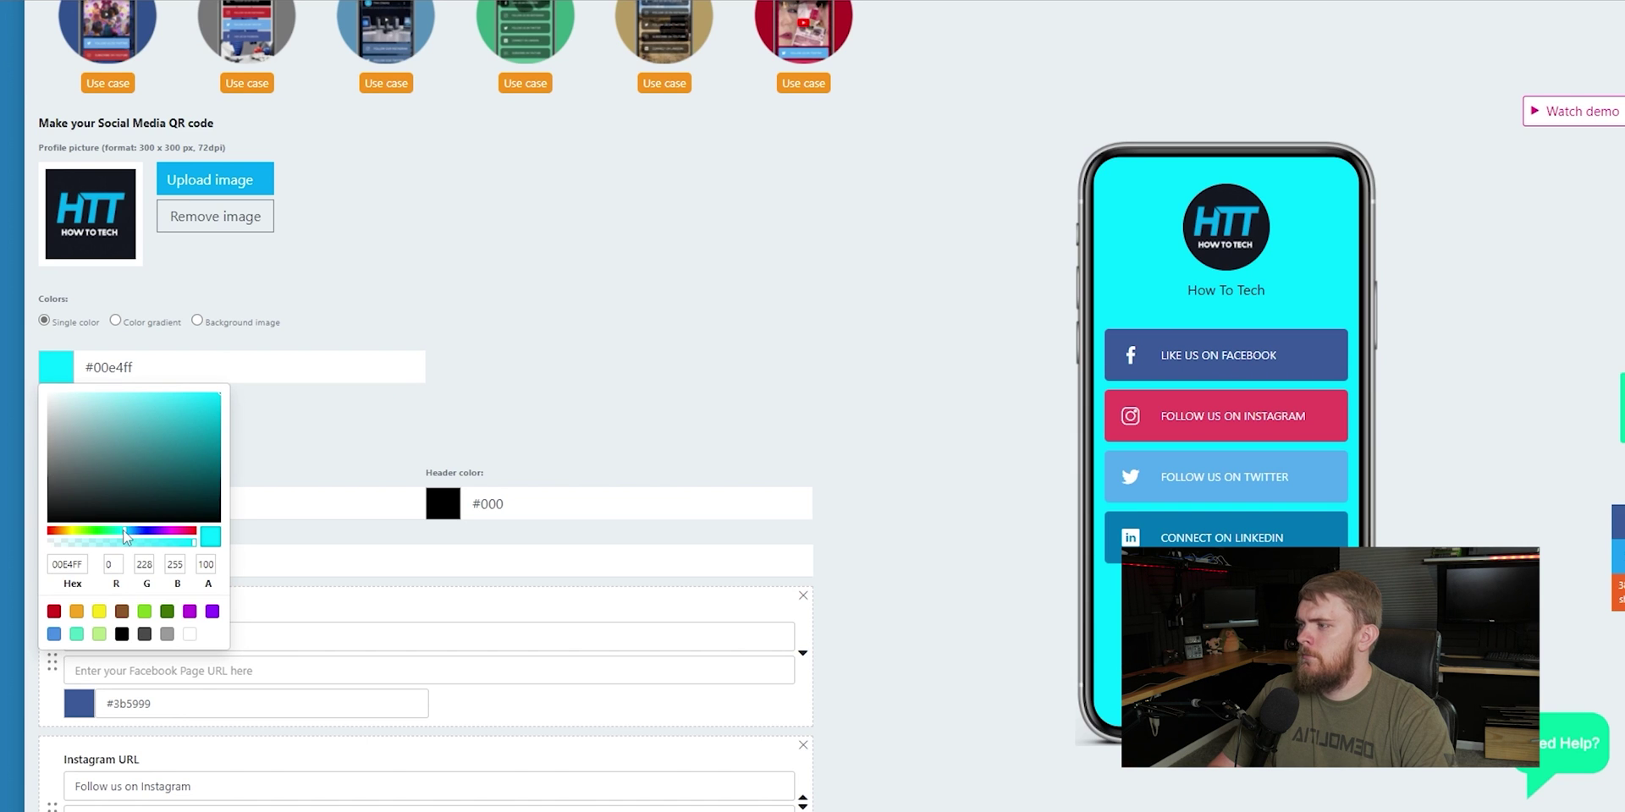
pyautogui.moveTo(129, 534); pyautogui.dragTo(134, 536)
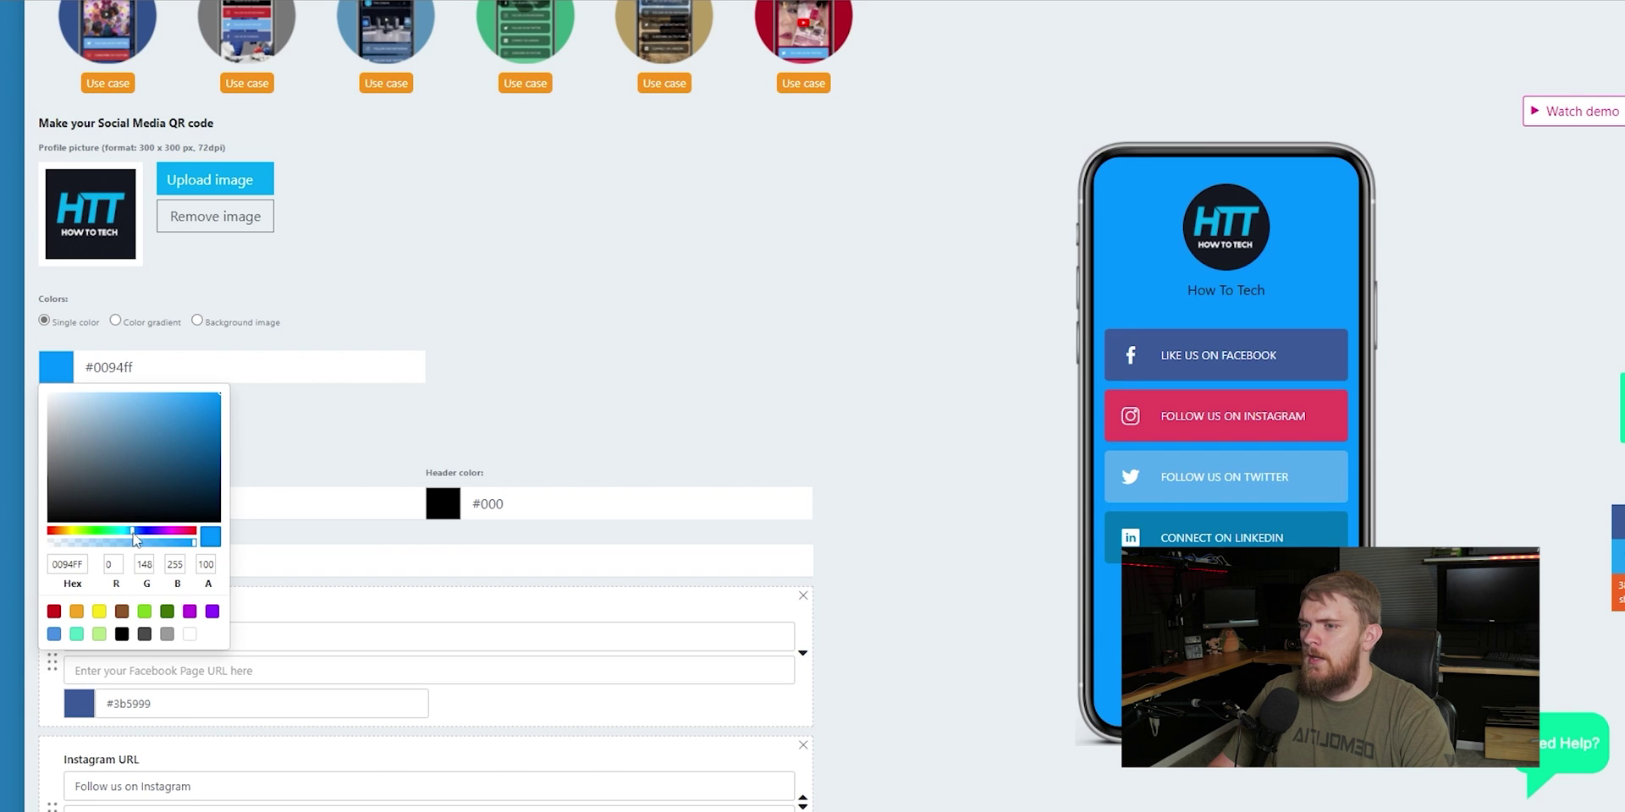
pyautogui.click(159, 440)
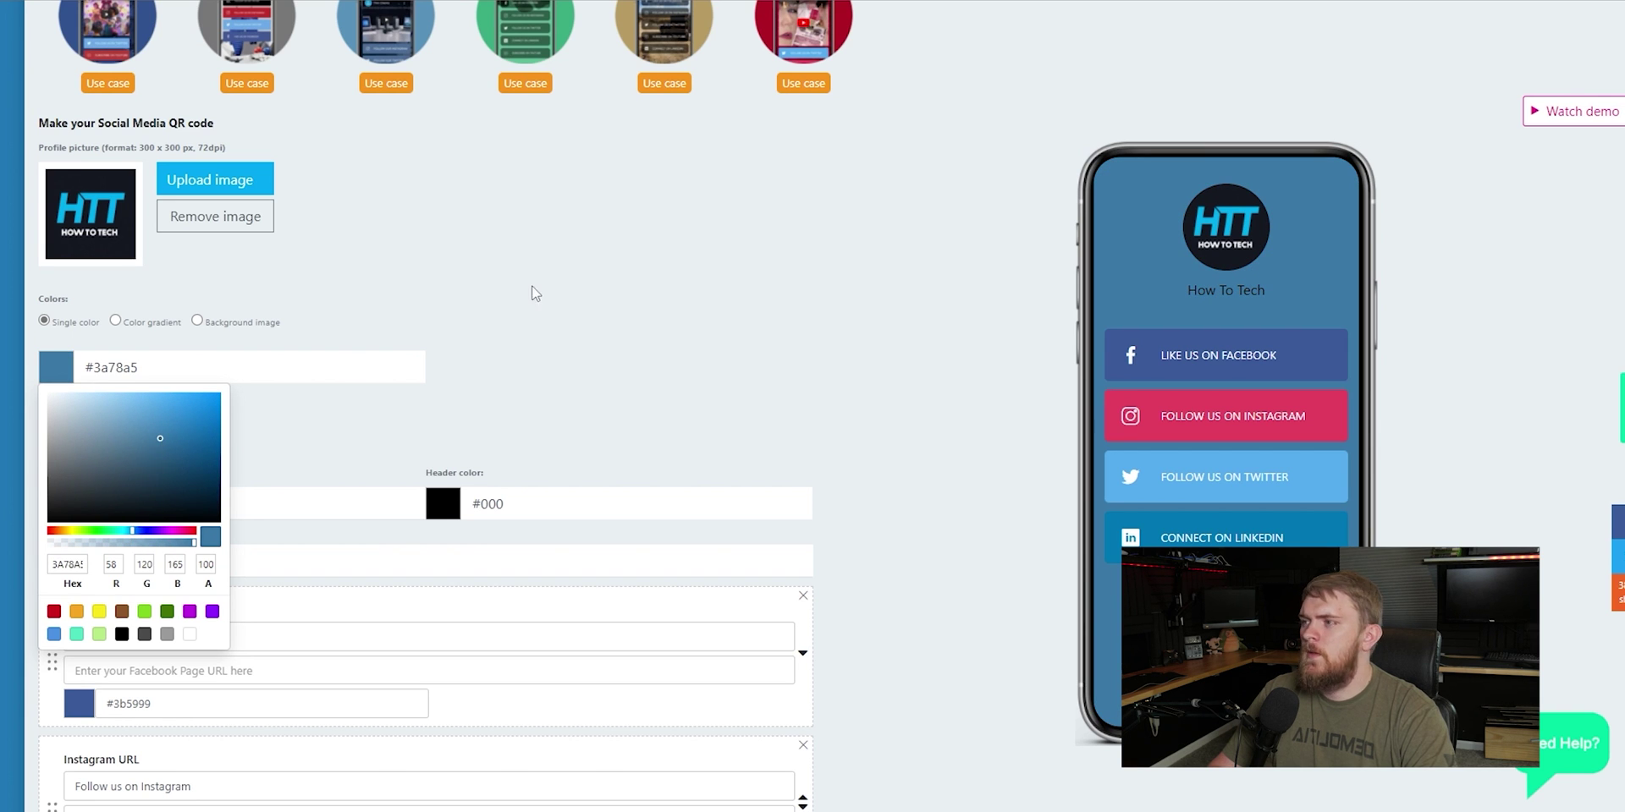
pyautogui.click(535, 293)
# Step: Make the How To Tech header text white (#ffffff)
pyautogui.click(264, 506)
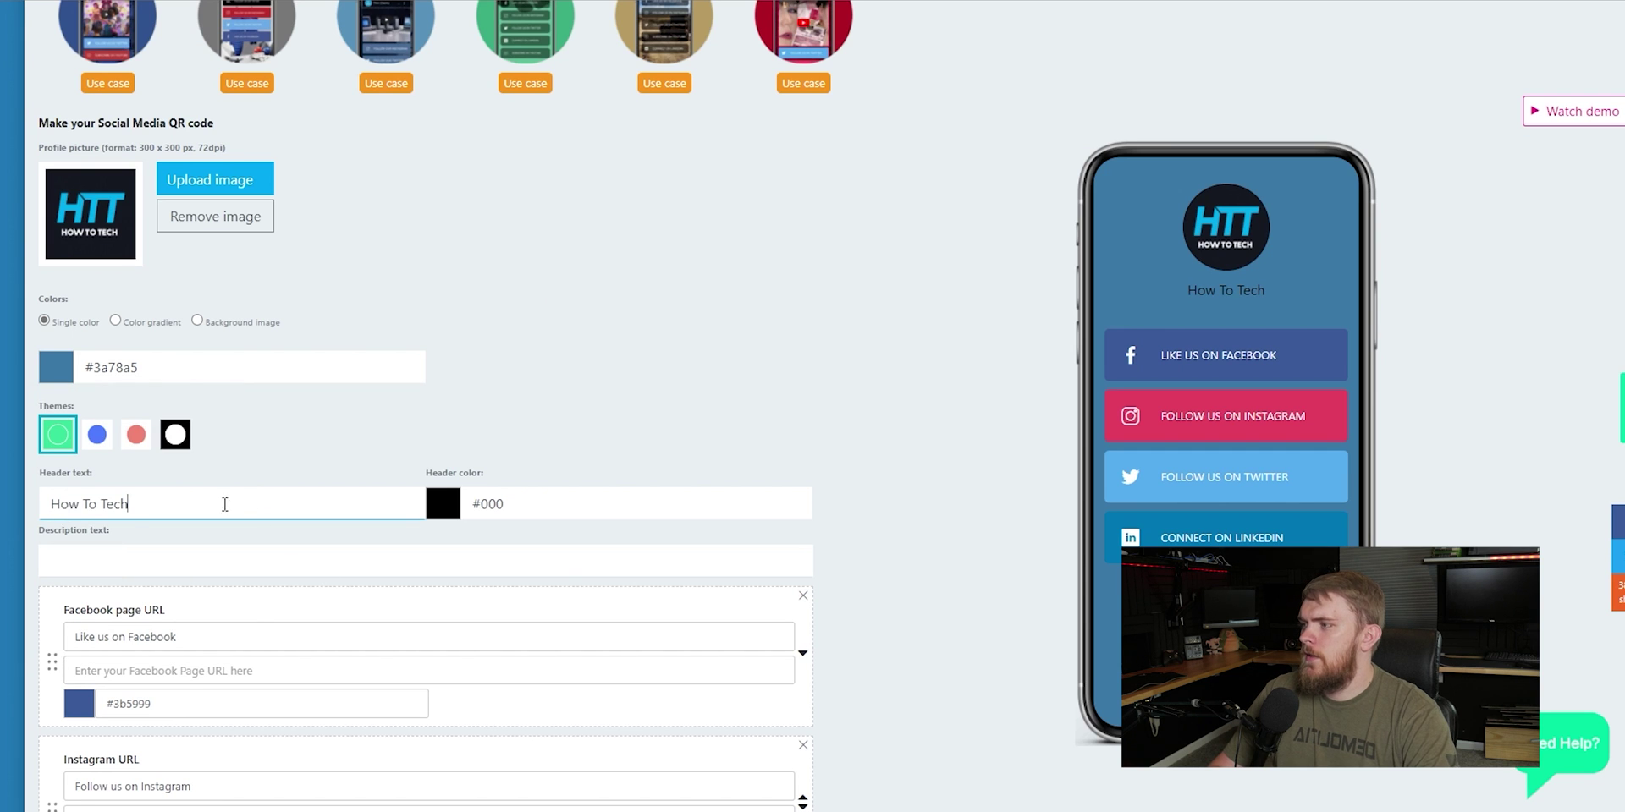
pyautogui.tripleClick(131, 503)
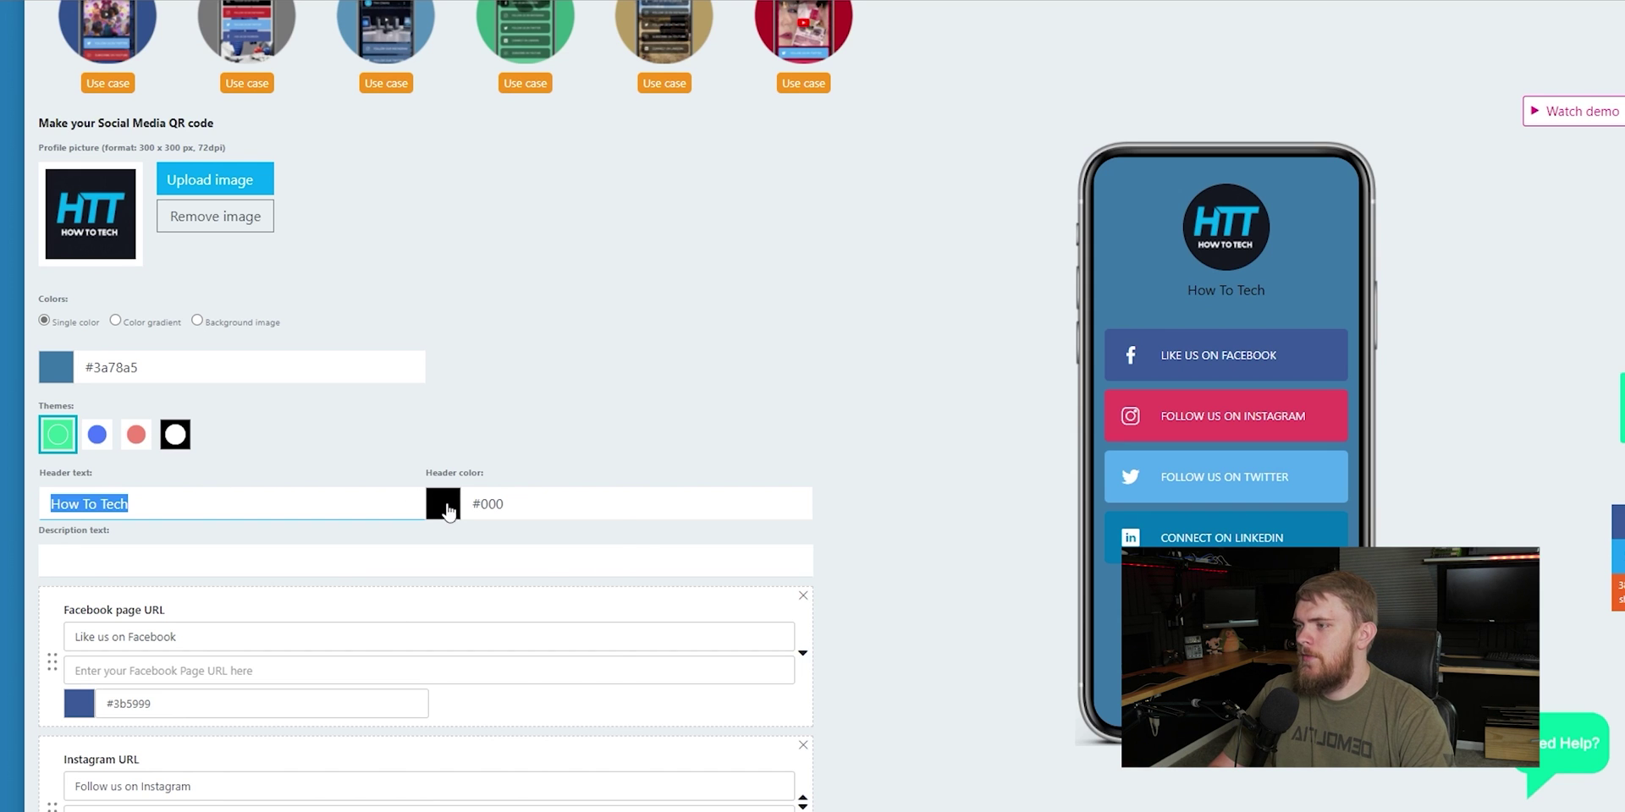
pyautogui.click(448, 511)
pyautogui.moveTo(432, 532); pyautogui.dragTo(428, 537)
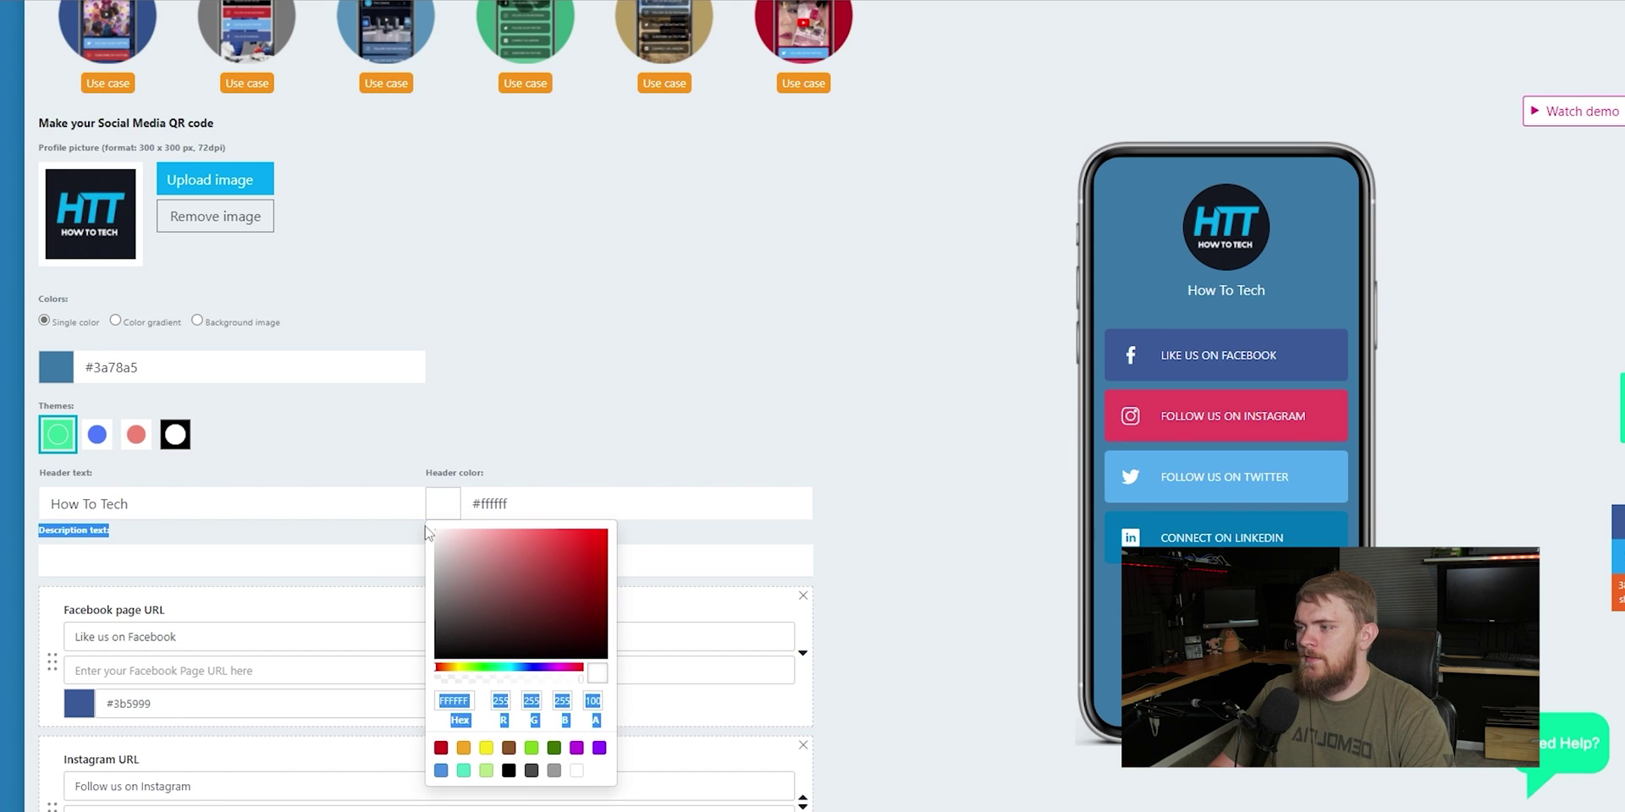
pyautogui.click(809, 398)
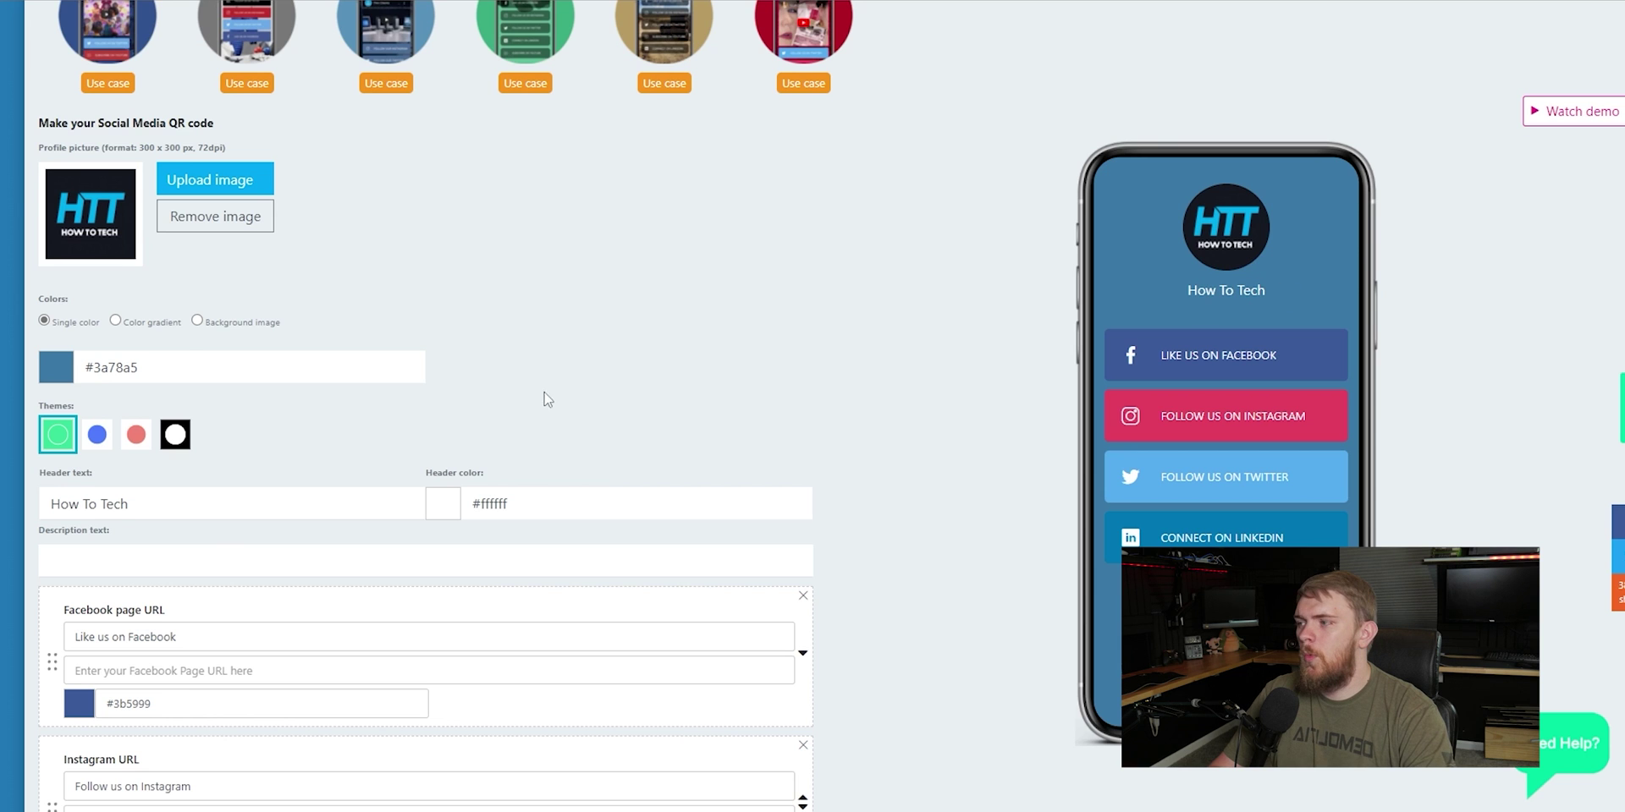
# Step: Add the description 'how to media is awesome you should check all these links out!'
pyautogui.scroll(-2, 528, 446)
pyautogui.click(316, 433)
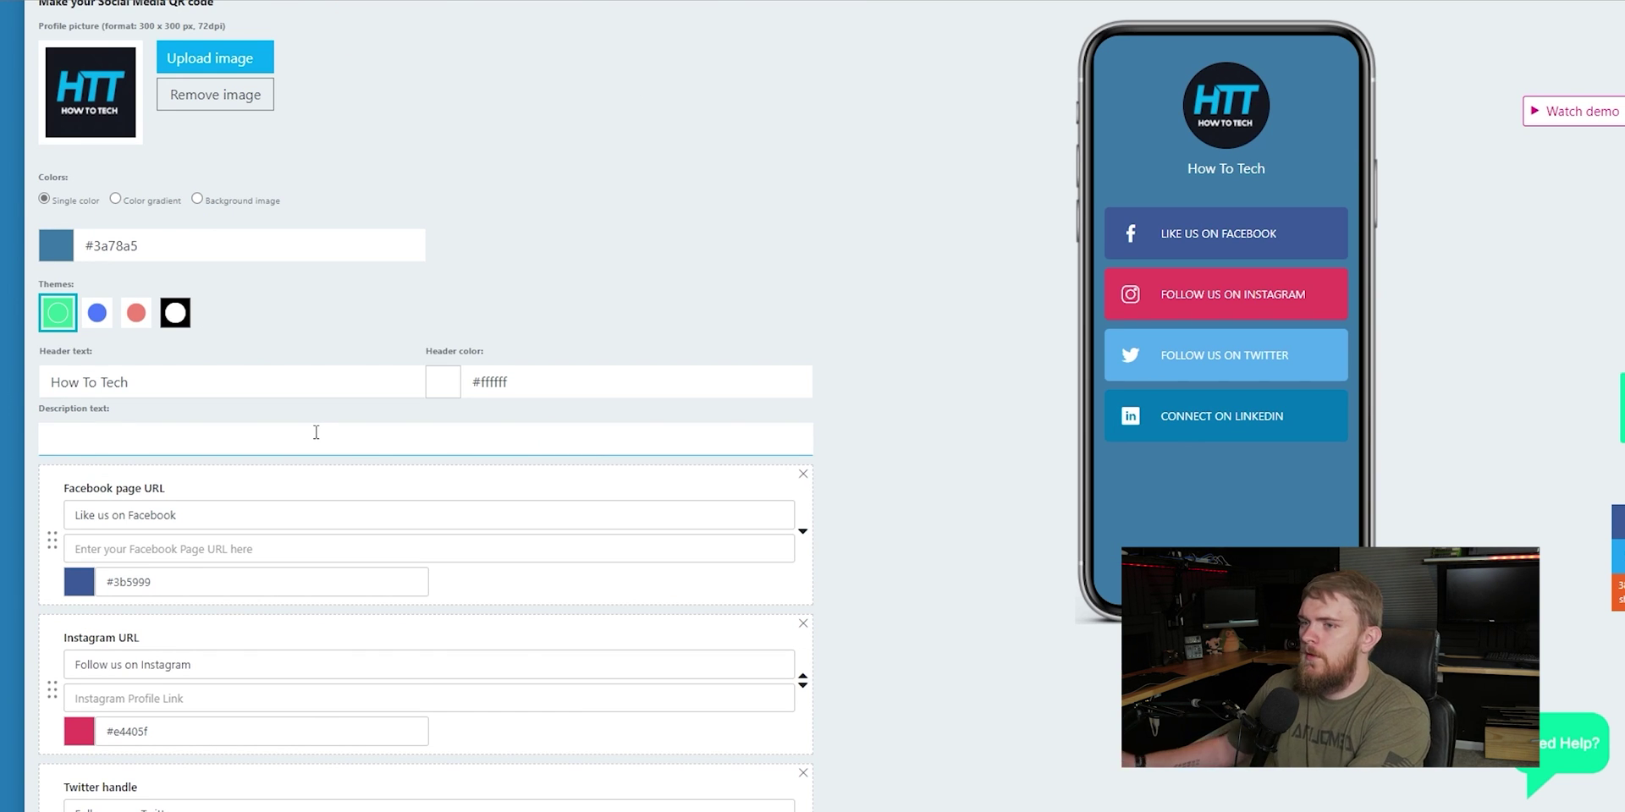
pyautogui.write('how to media')
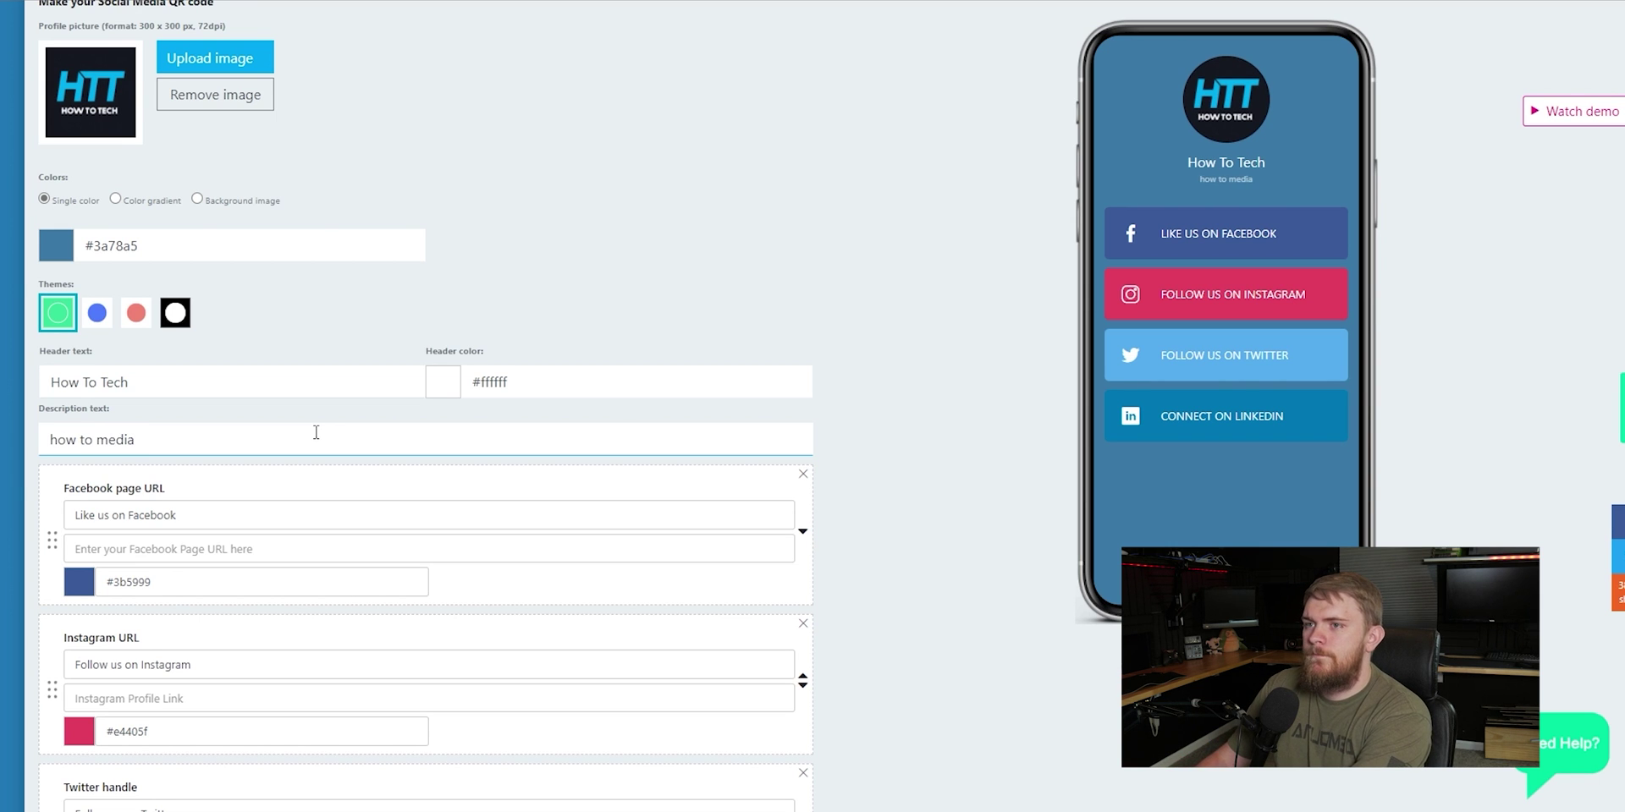
pyautogui.write(' is awe')
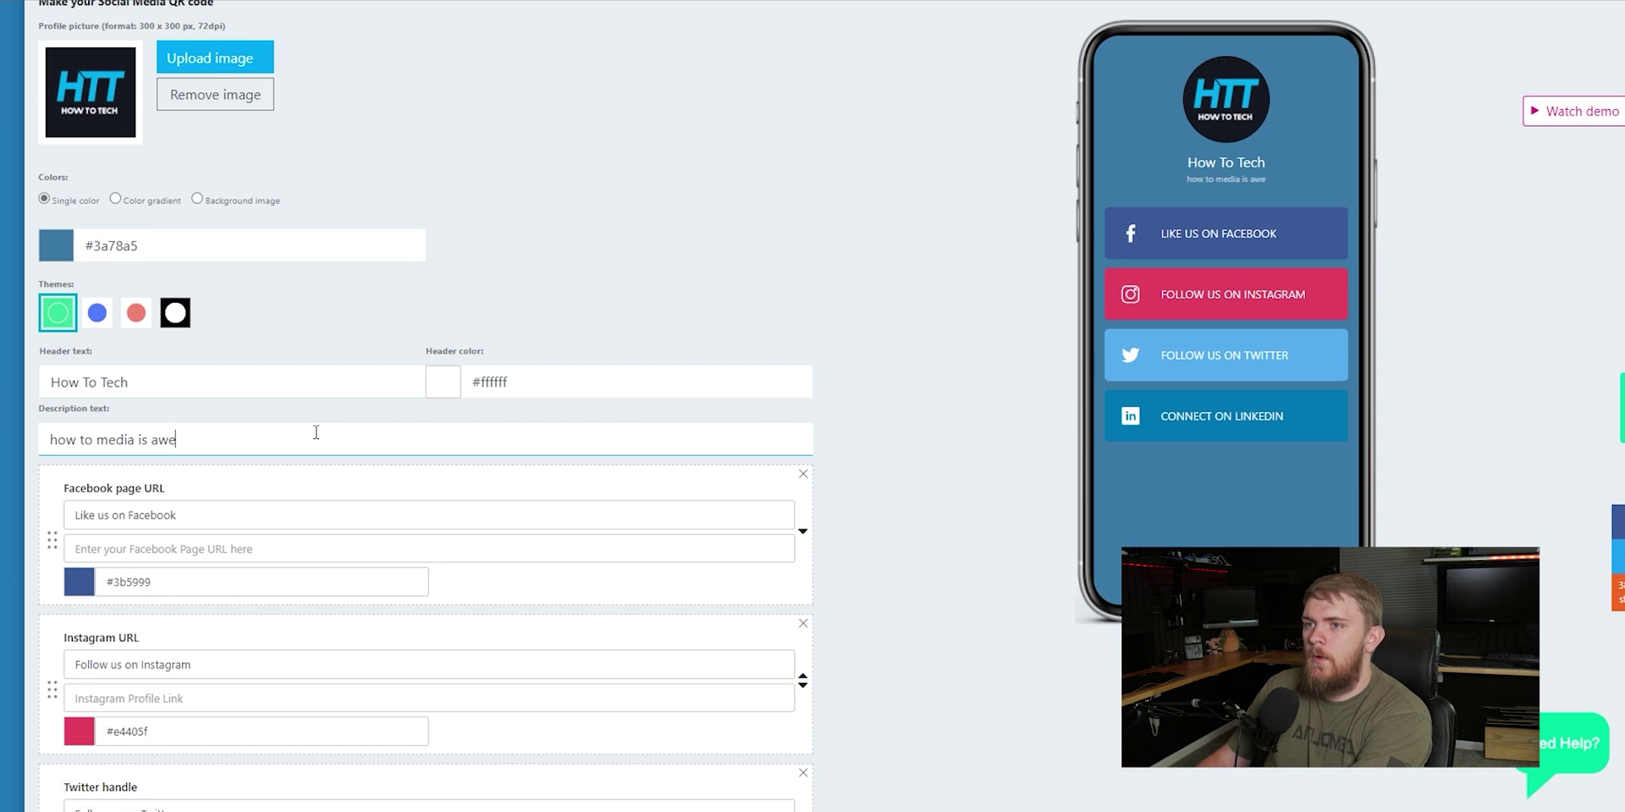
pyautogui.write('some you shou')
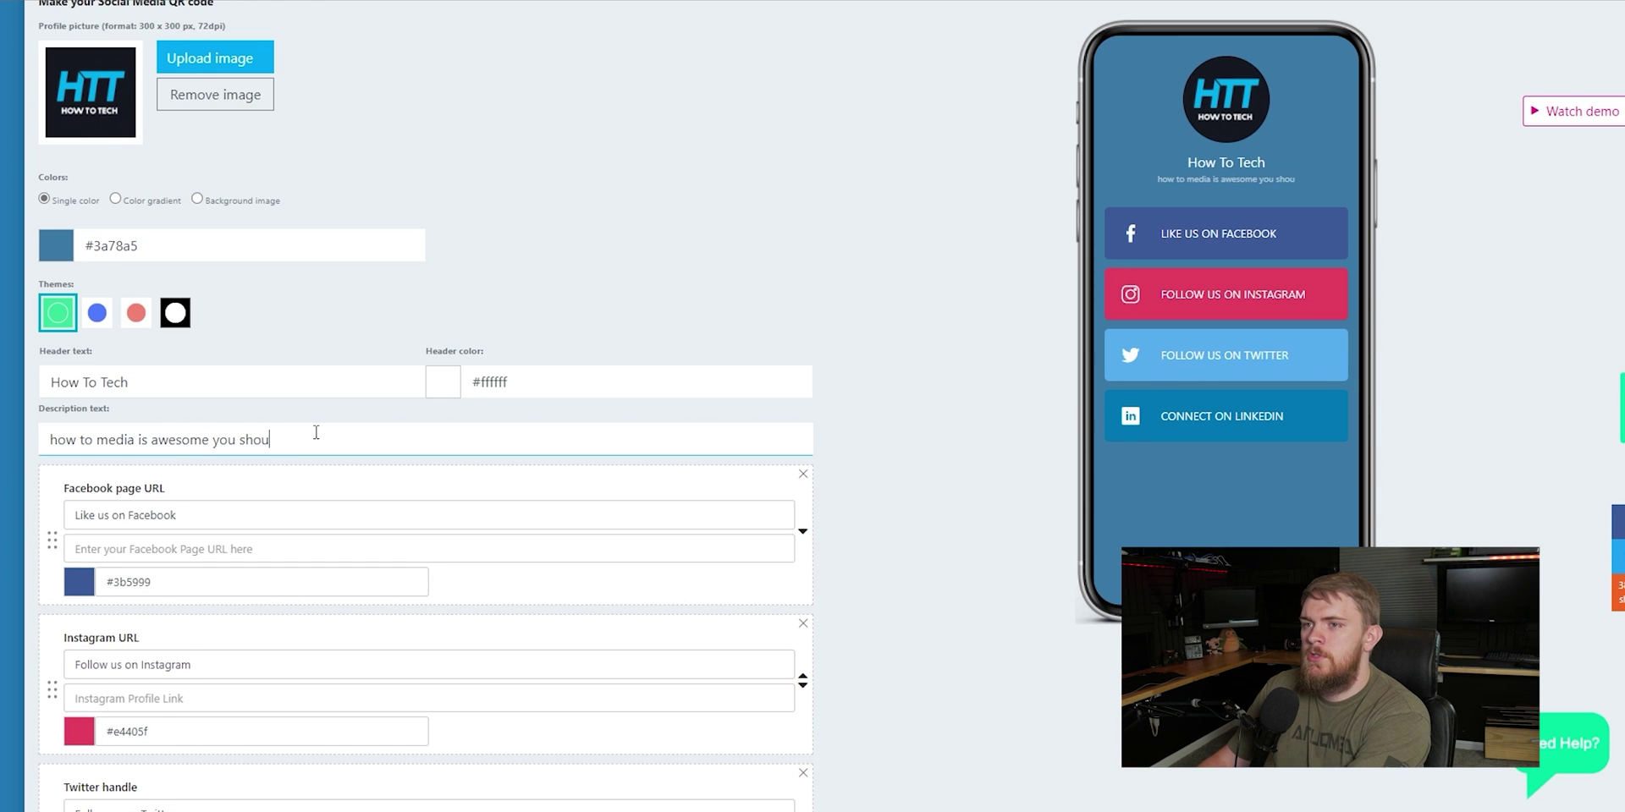
pyautogui.write('ld check all the')
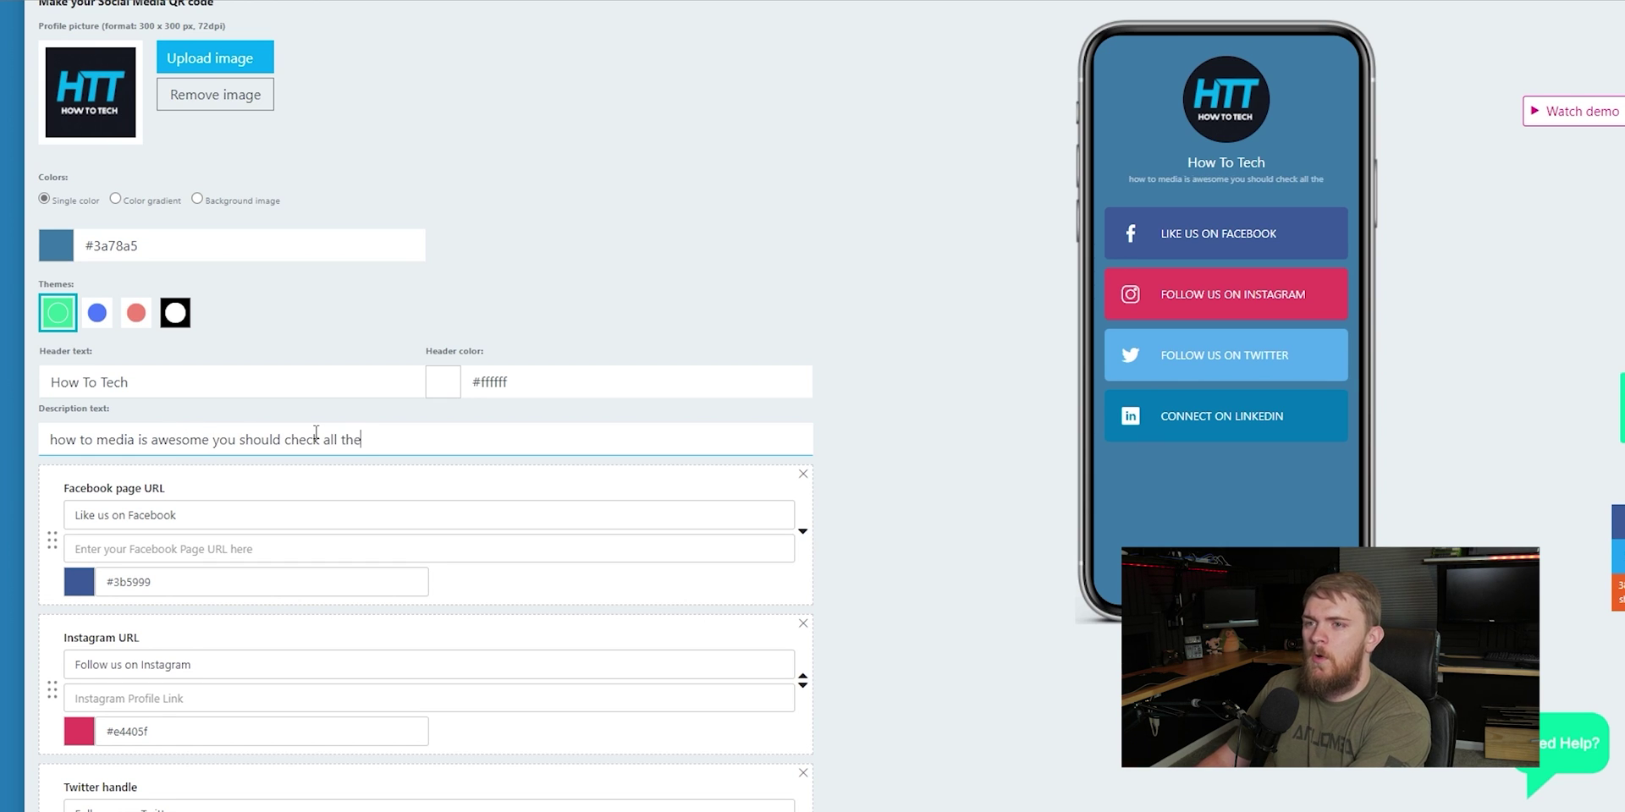
pyautogui.write('se links ')
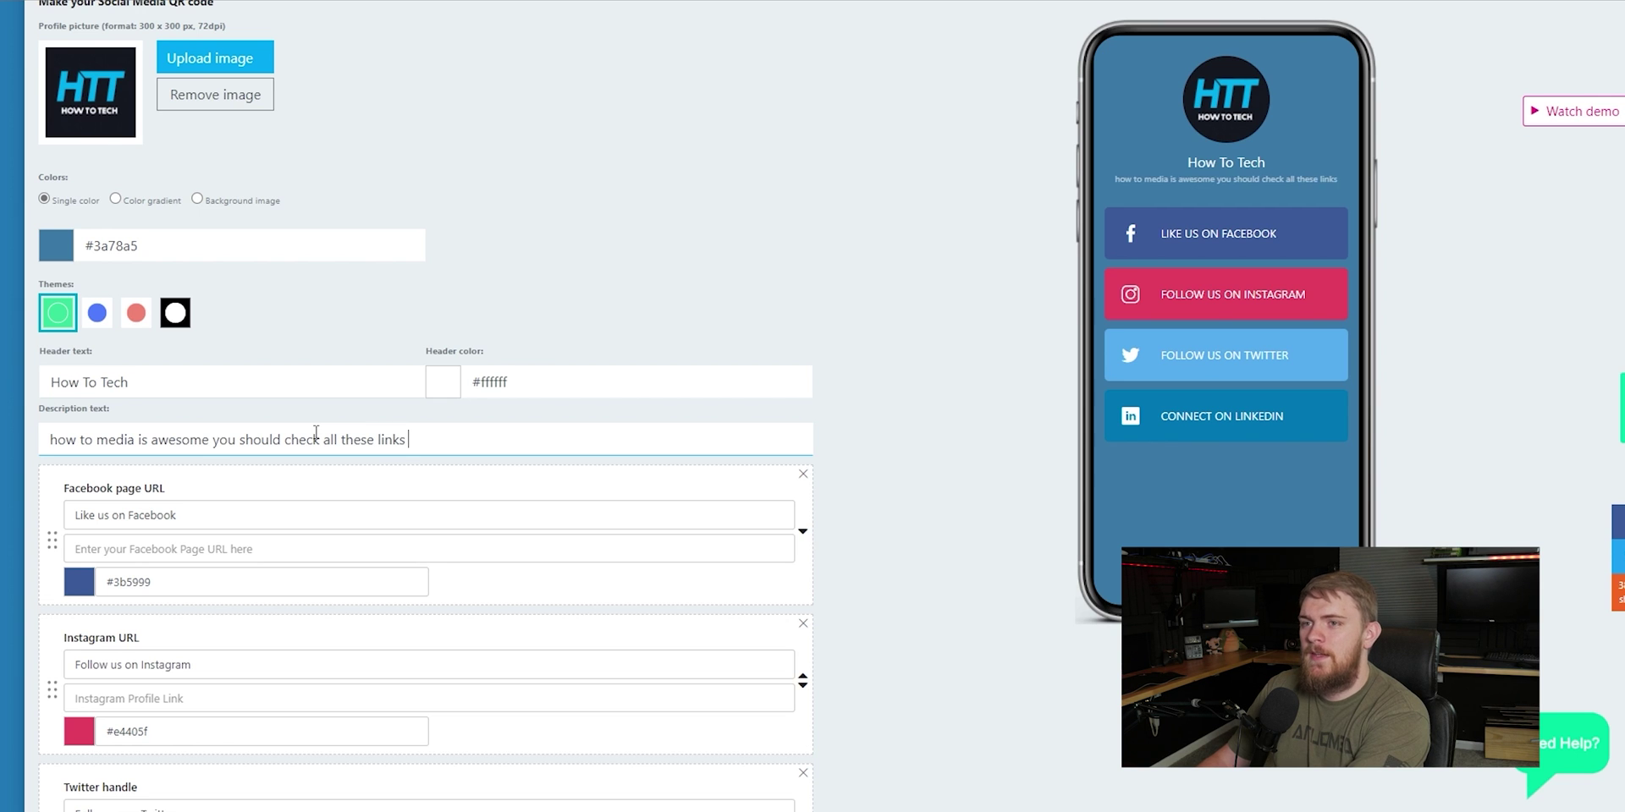
pyautogui.write('out!')
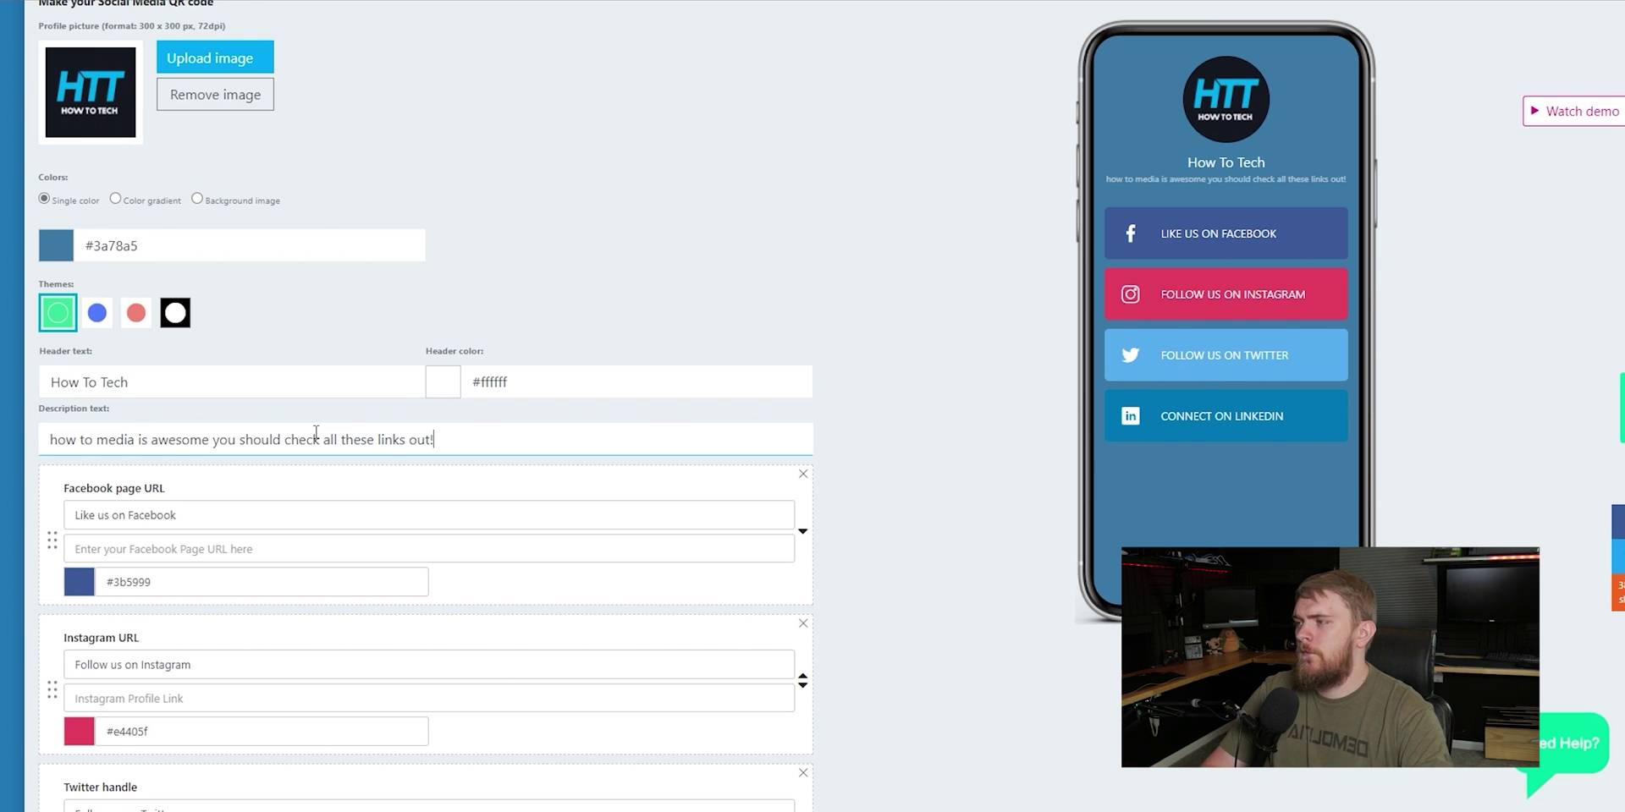
# Step: Compare the green, blue grid and pink button themes in the preview
pyautogui.scroll(-4, 722, 476)
pyautogui.scroll(4, 744, 482)
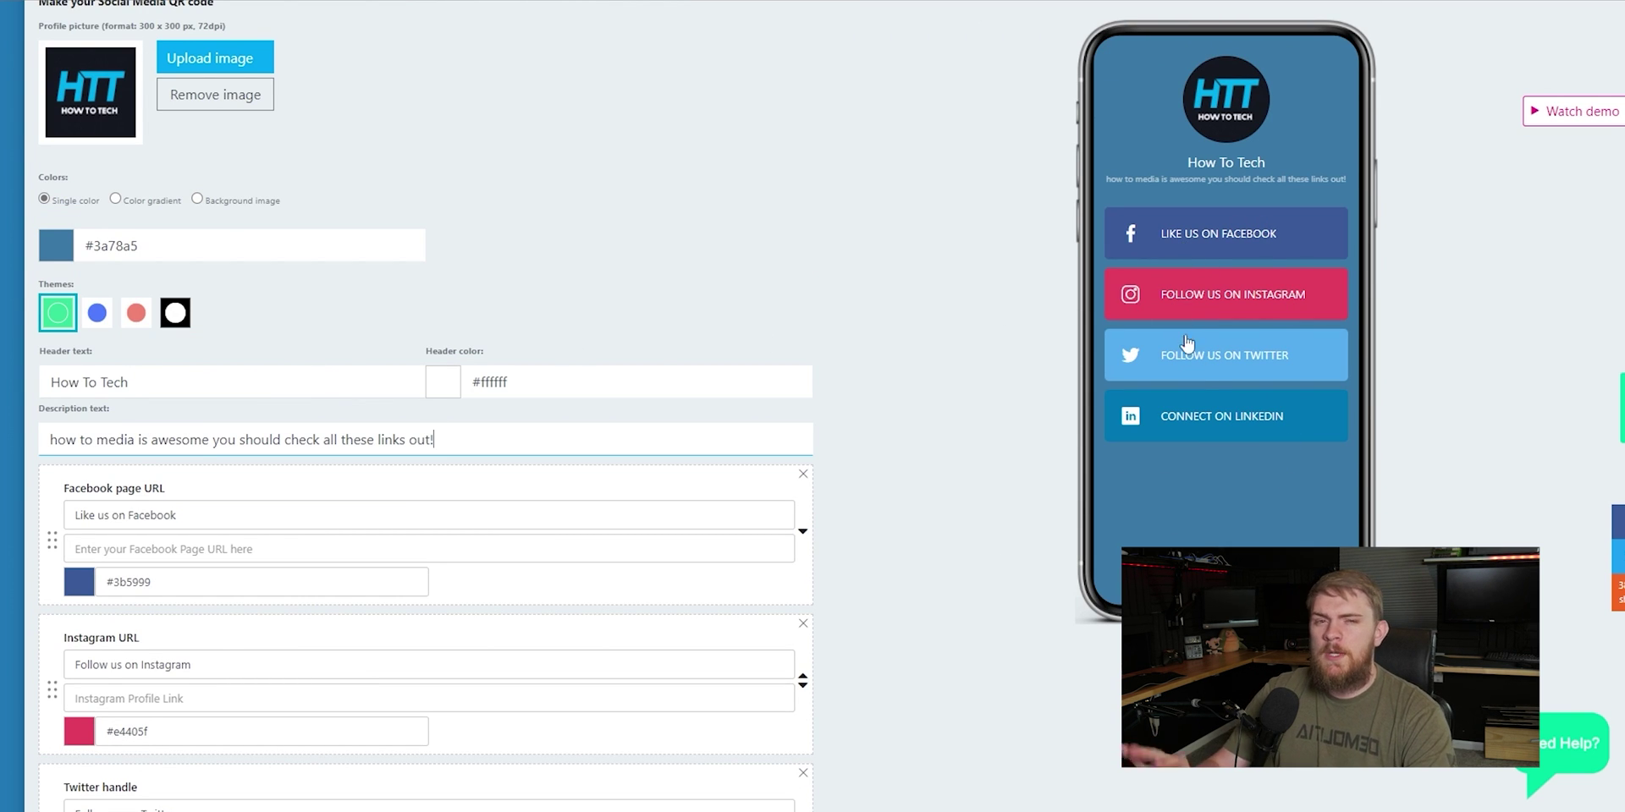
pyautogui.click(98, 313)
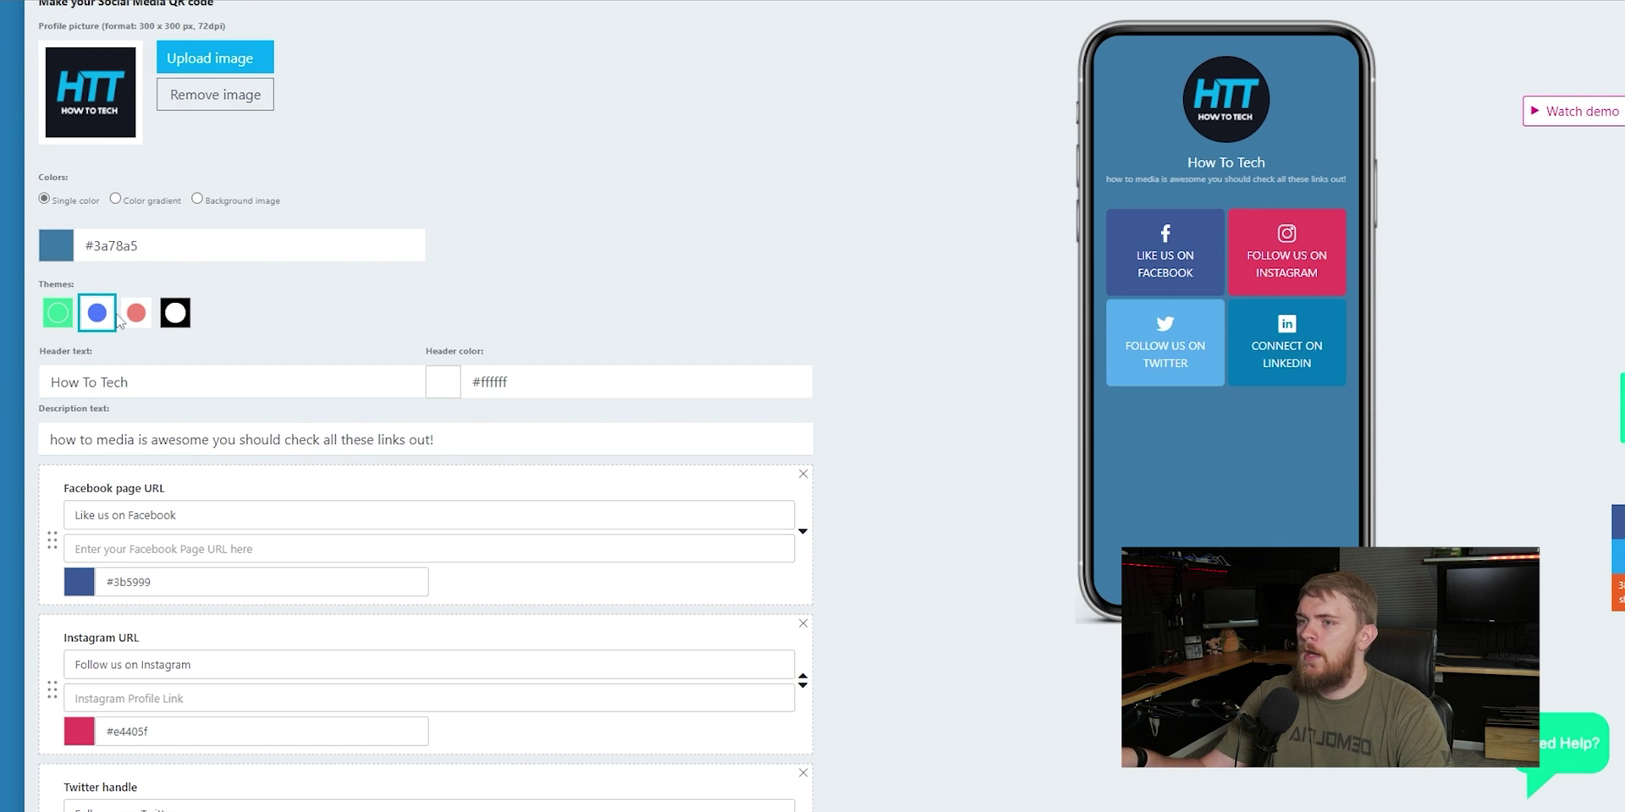
pyautogui.click(58, 313)
pyautogui.click(96, 314)
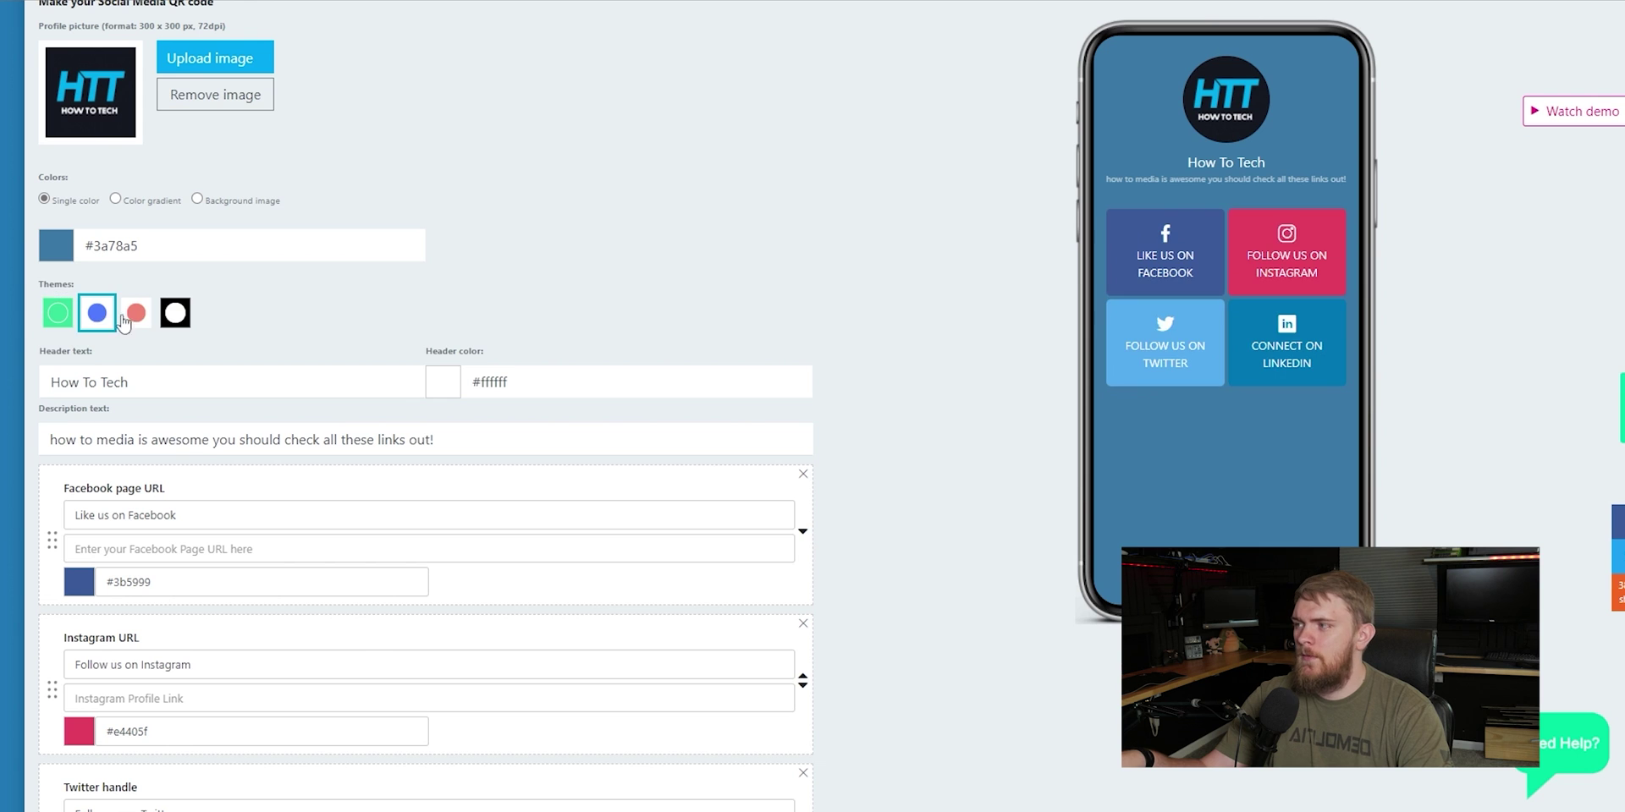
pyautogui.click(59, 315)
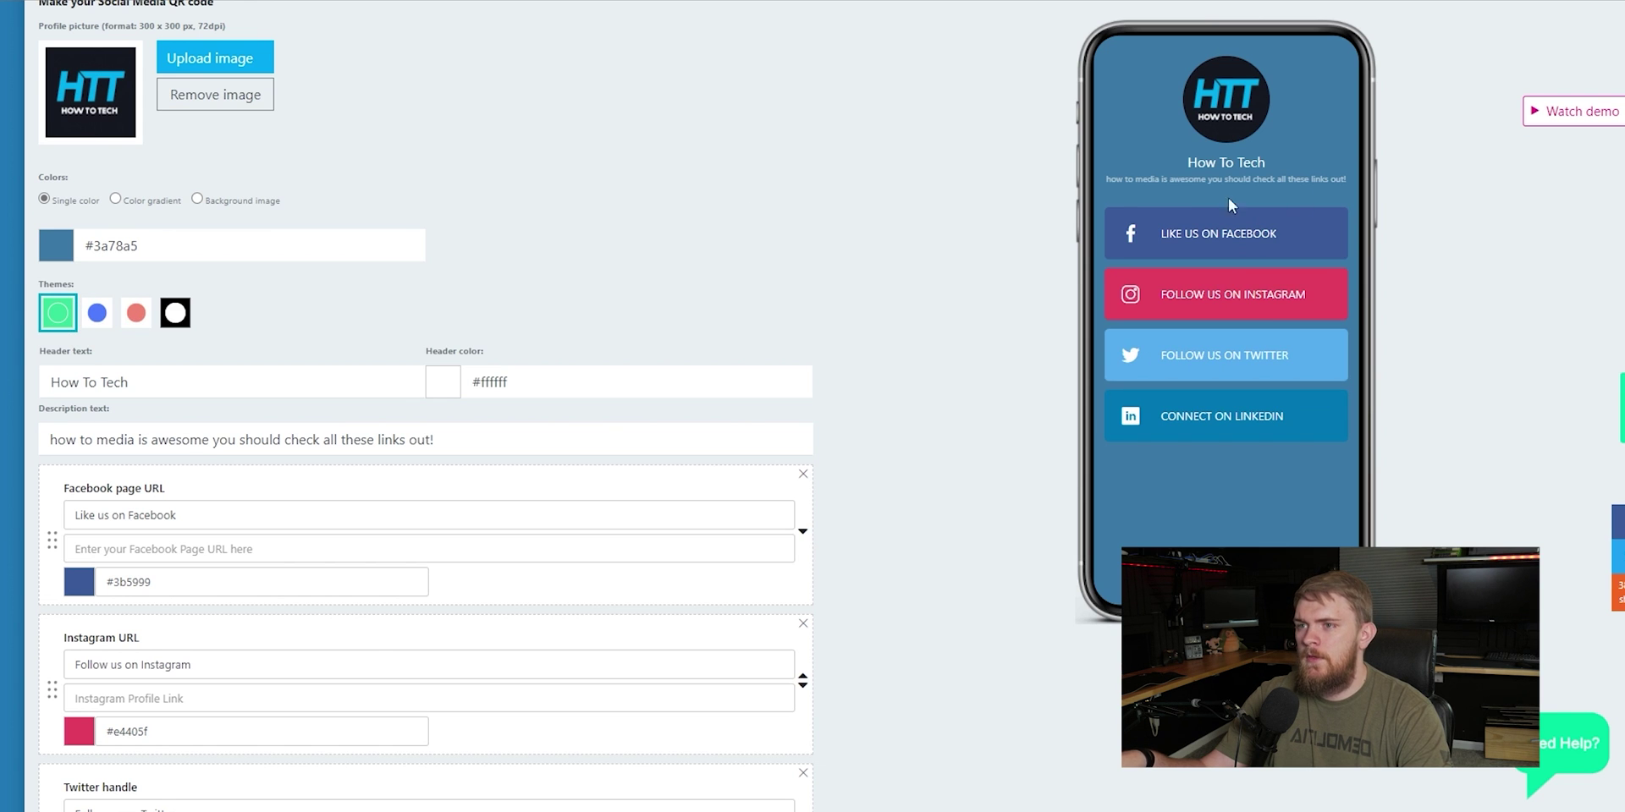
pyautogui.click(96, 315)
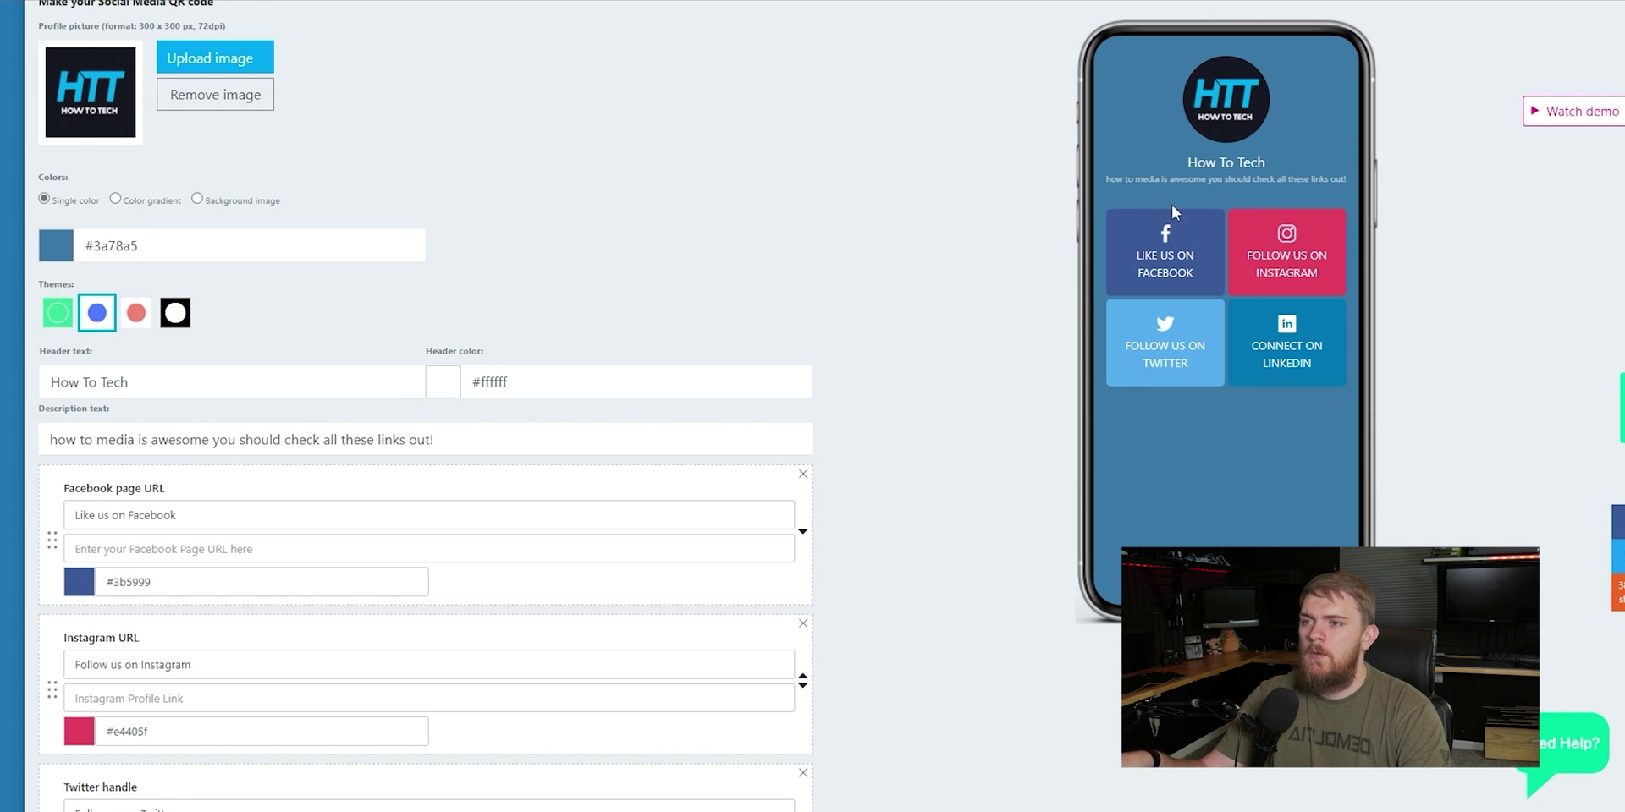
pyautogui.click(133, 315)
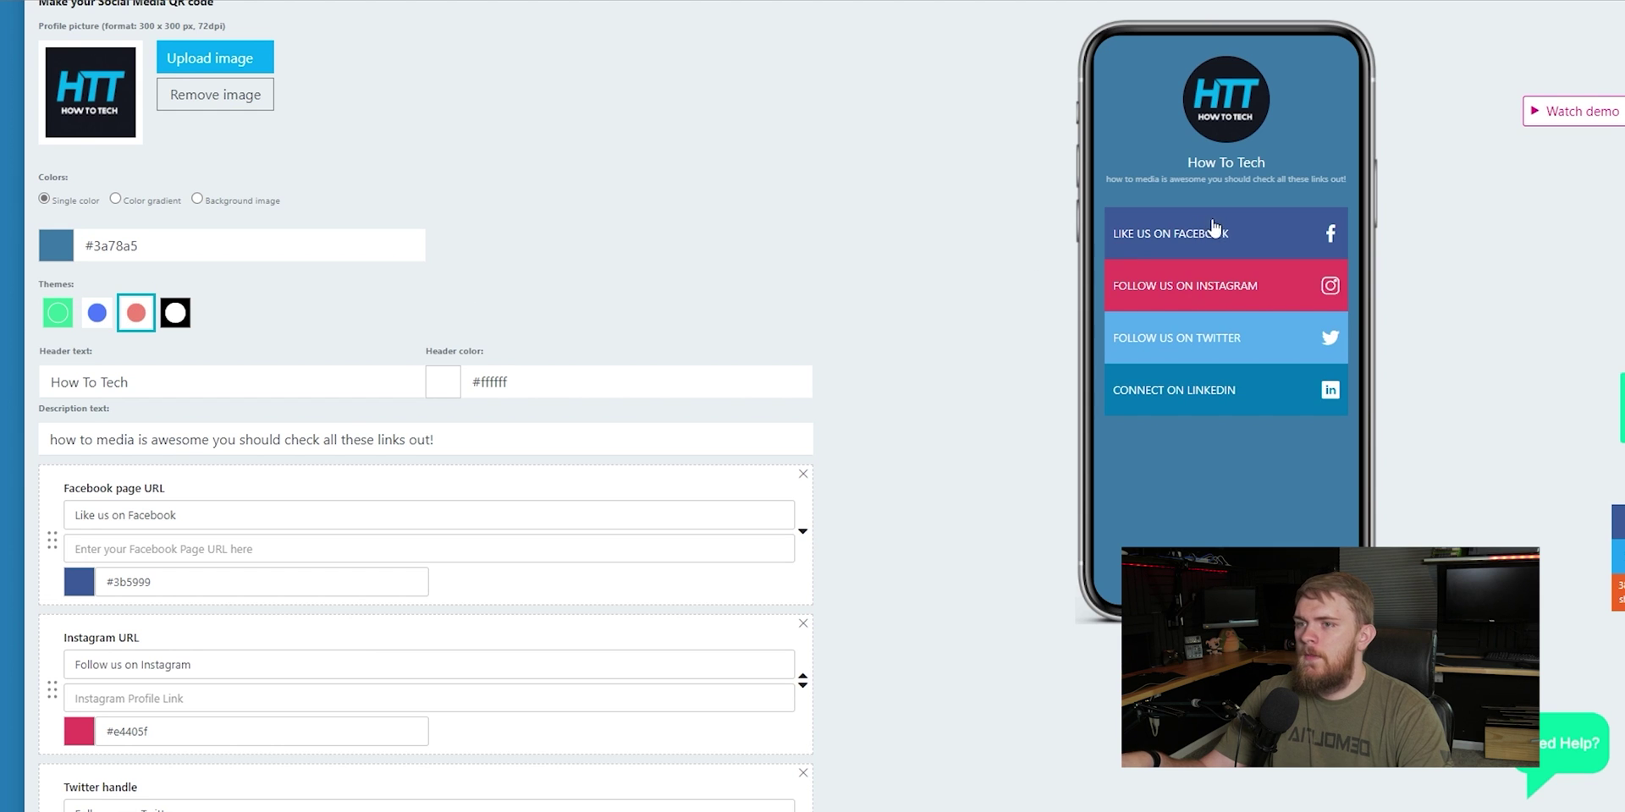
# Step: Settle on the dark outlined button theme and adjust the button opacity slider
pyautogui.click(175, 313)
pyautogui.click(135, 313)
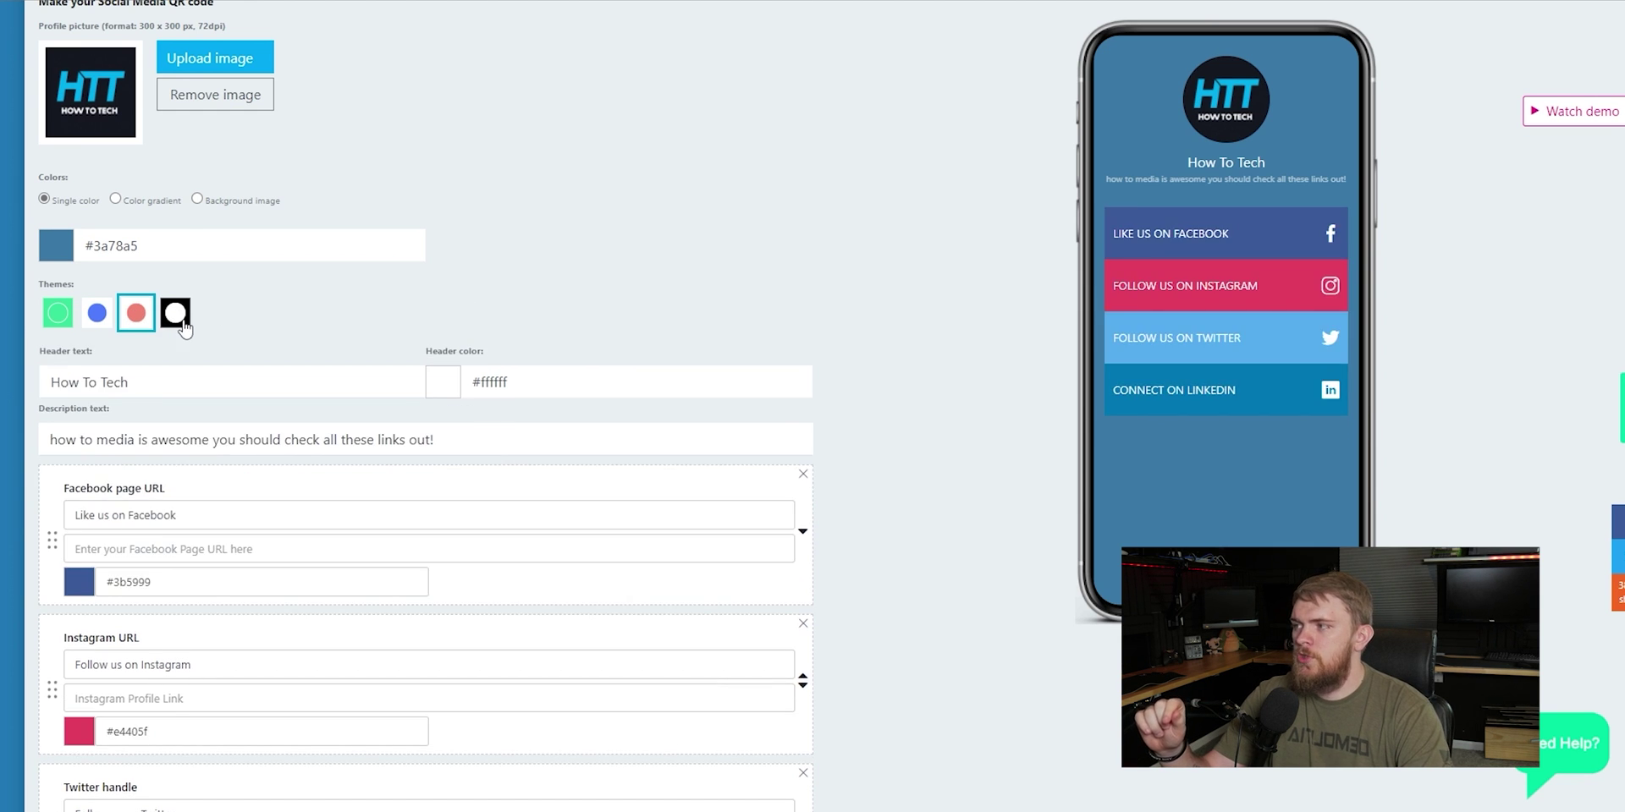
pyautogui.click(175, 313)
pyautogui.moveTo(47, 374); pyautogui.dragTo(266, 372)
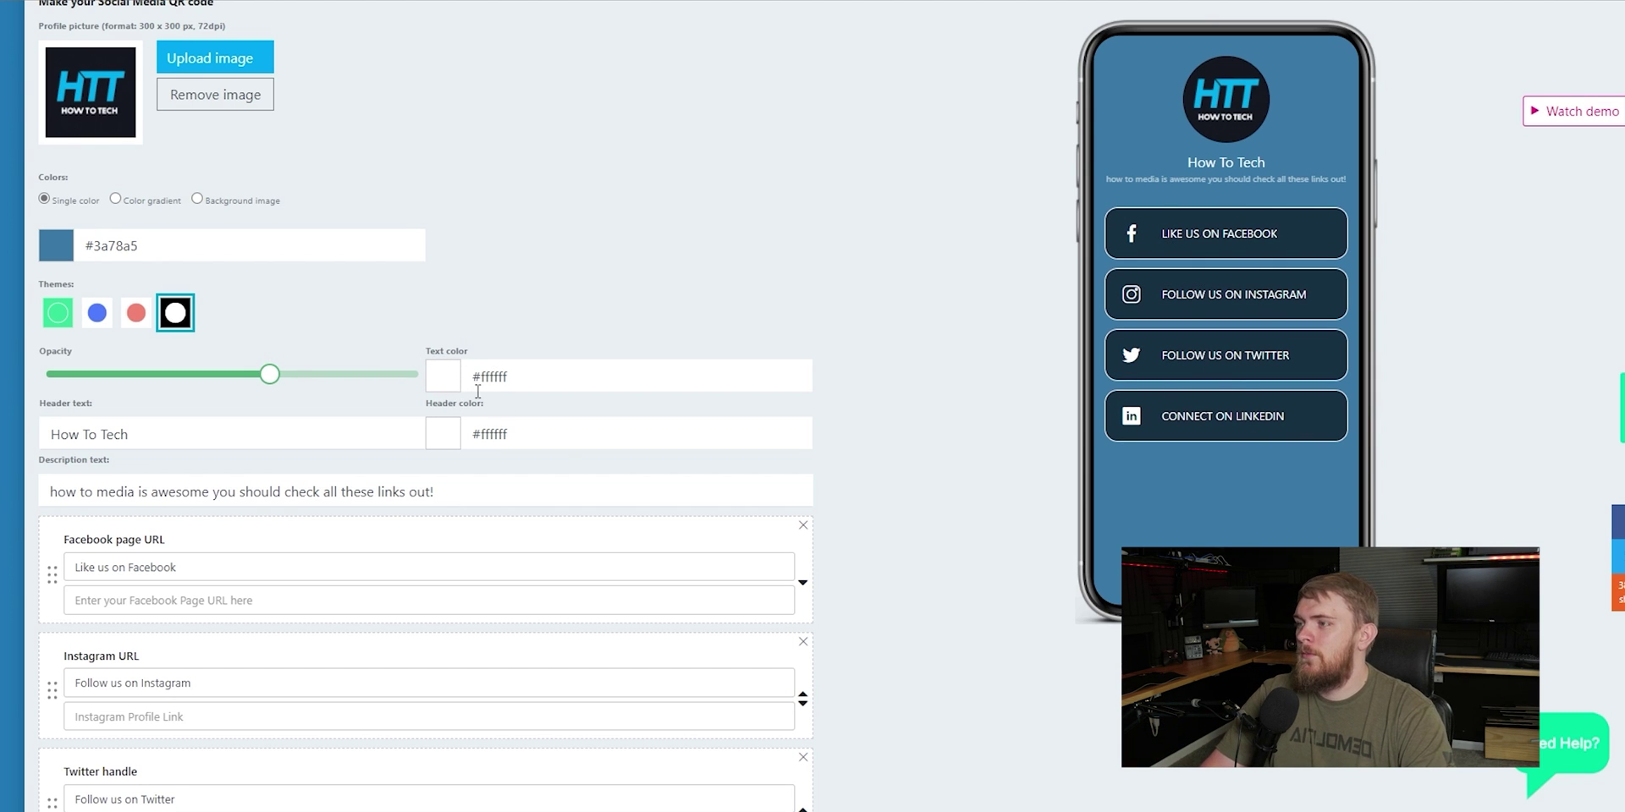
# Step: Under the green theme, recolour the Instagram button to an olive yellow
pyautogui.click(68, 313)
pyautogui.scroll(-5, 711, 351)
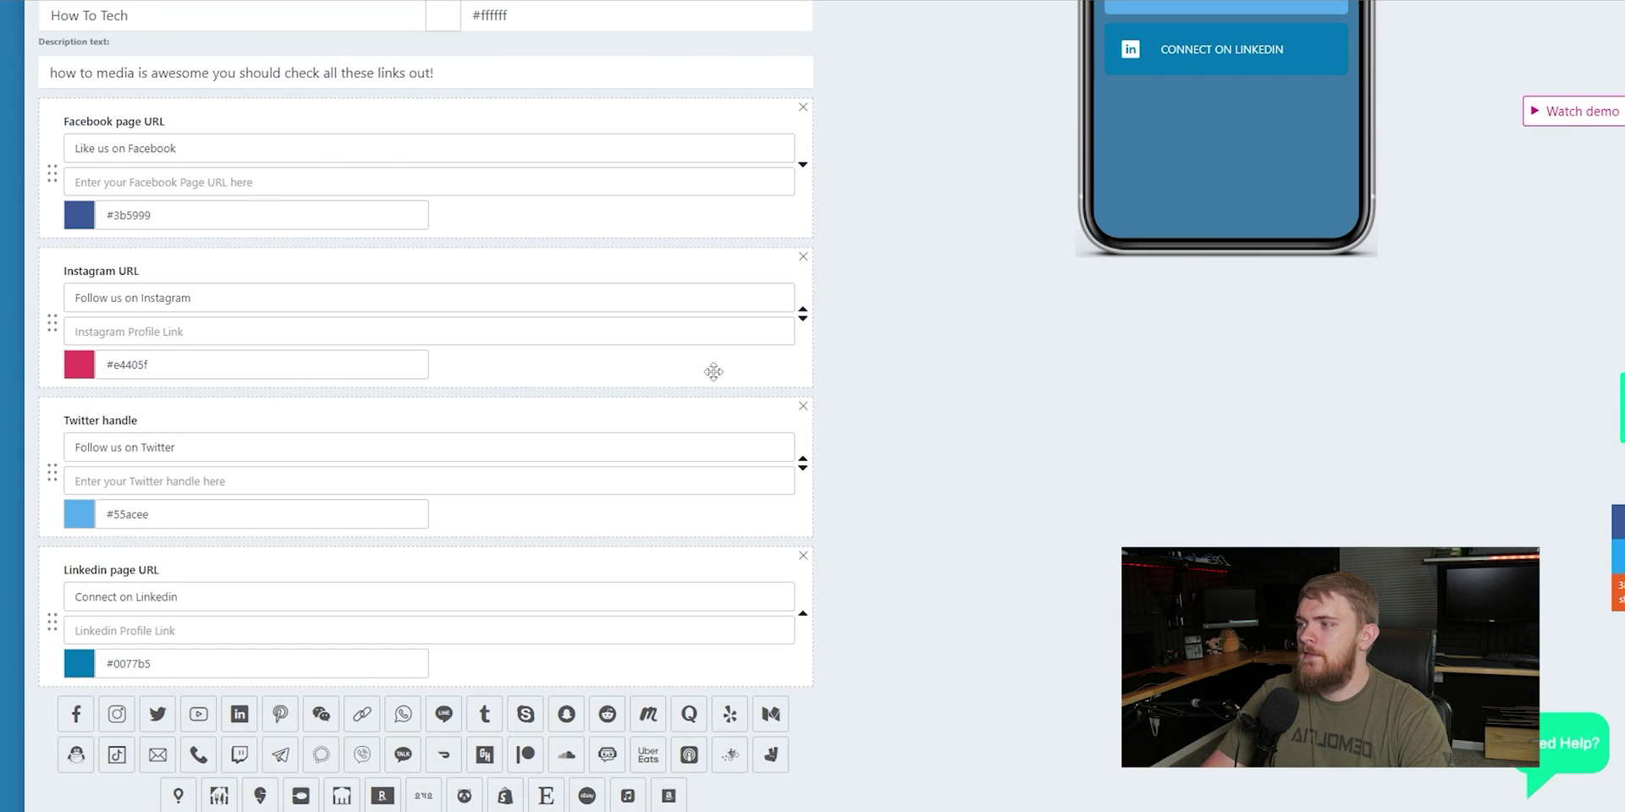
pyautogui.scroll(3, 82, 375)
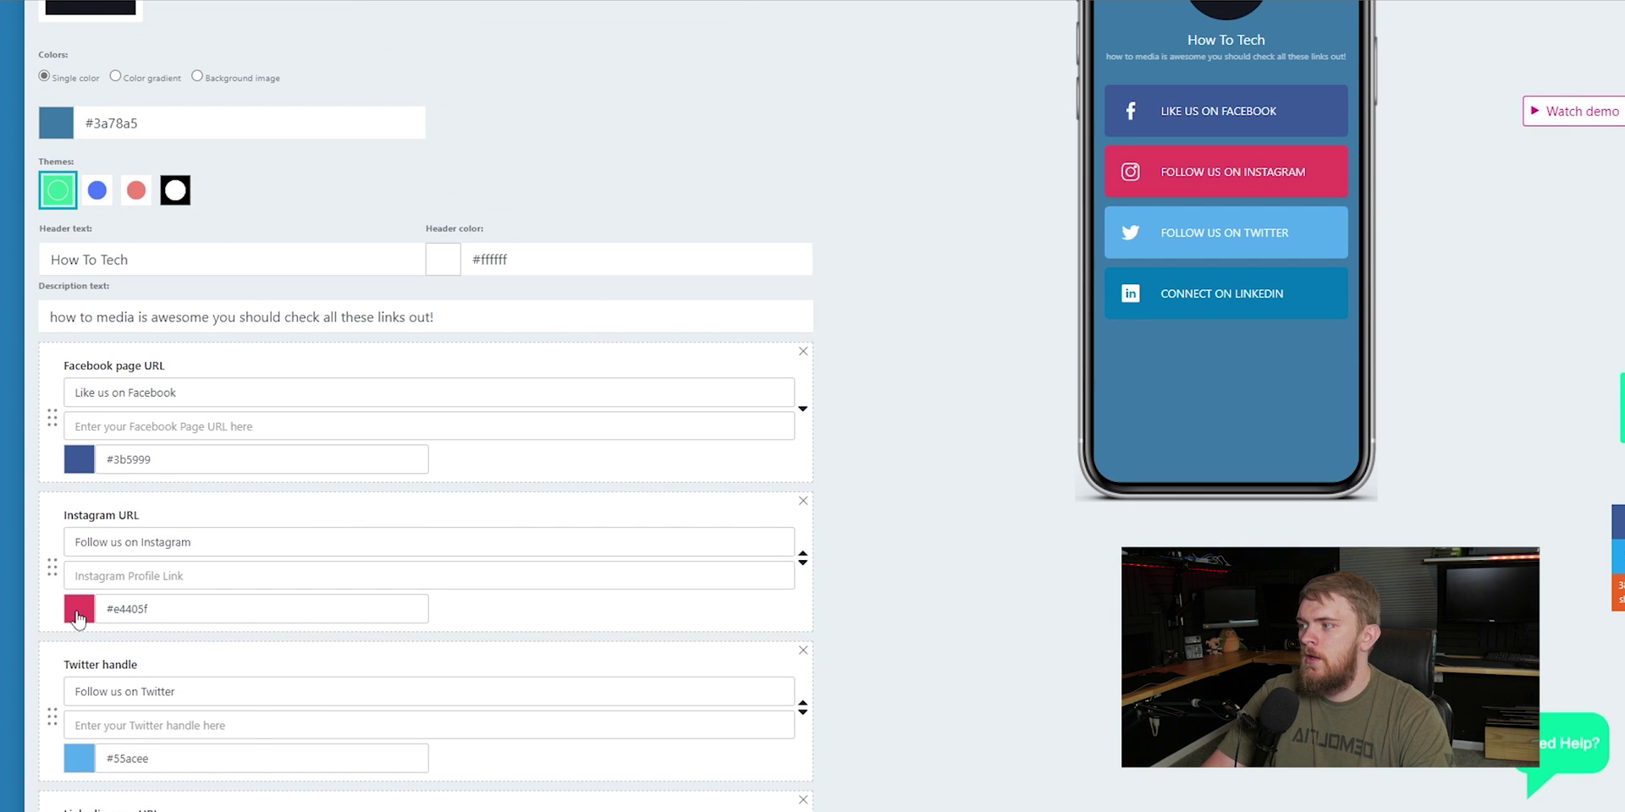
pyautogui.click(78, 616)
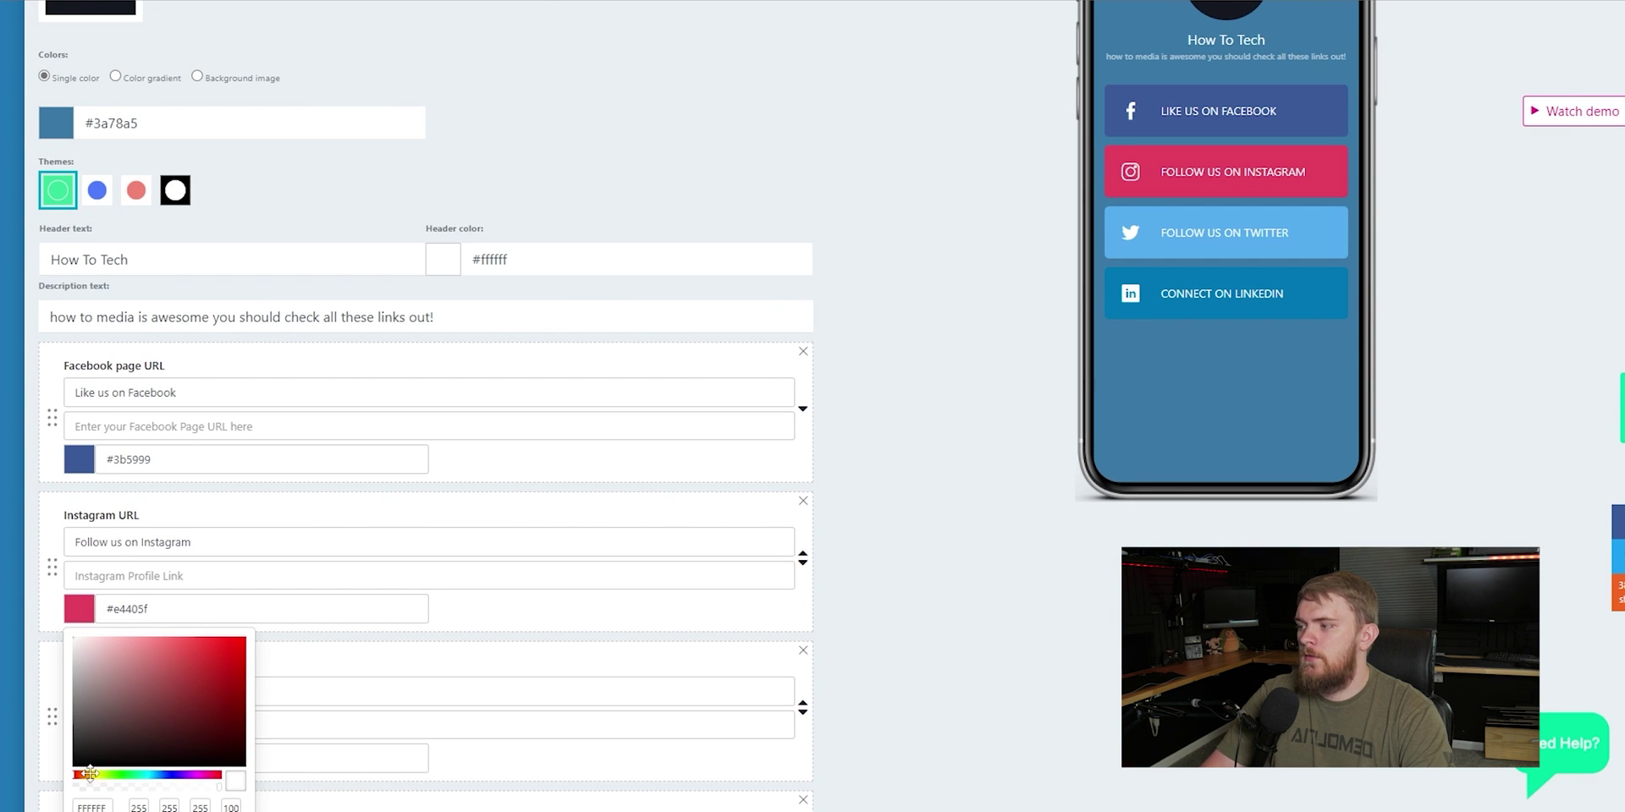
pyautogui.click(139, 736)
pyautogui.moveTo(140, 737); pyautogui.dragTo(176, 685)
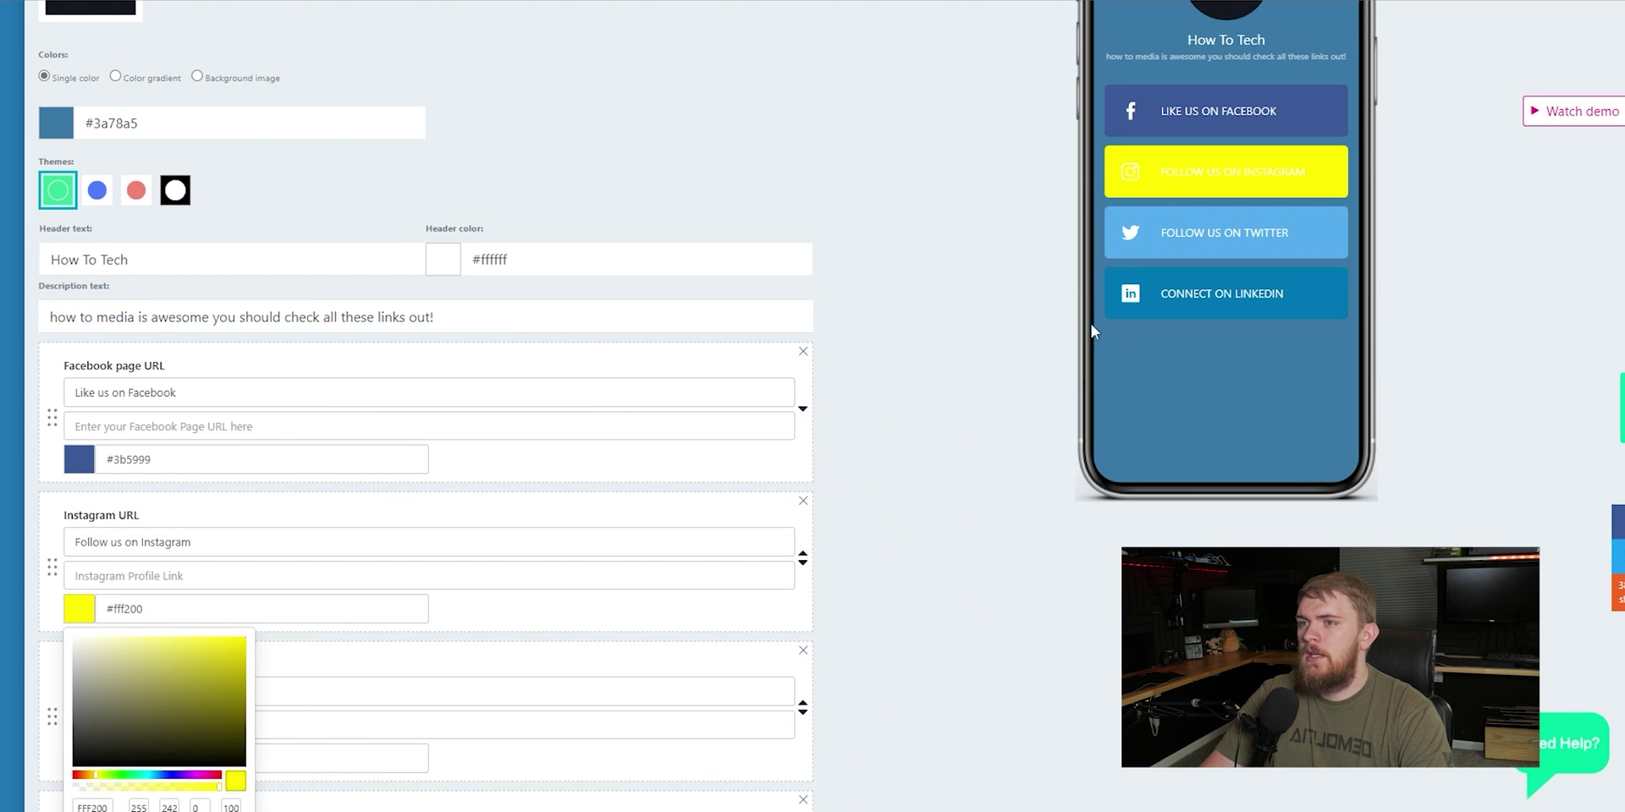
# Step: Return to the dark button theme at about 0.6 opacity and switch the background to a gradient
pyautogui.scroll(3, 319, 254)
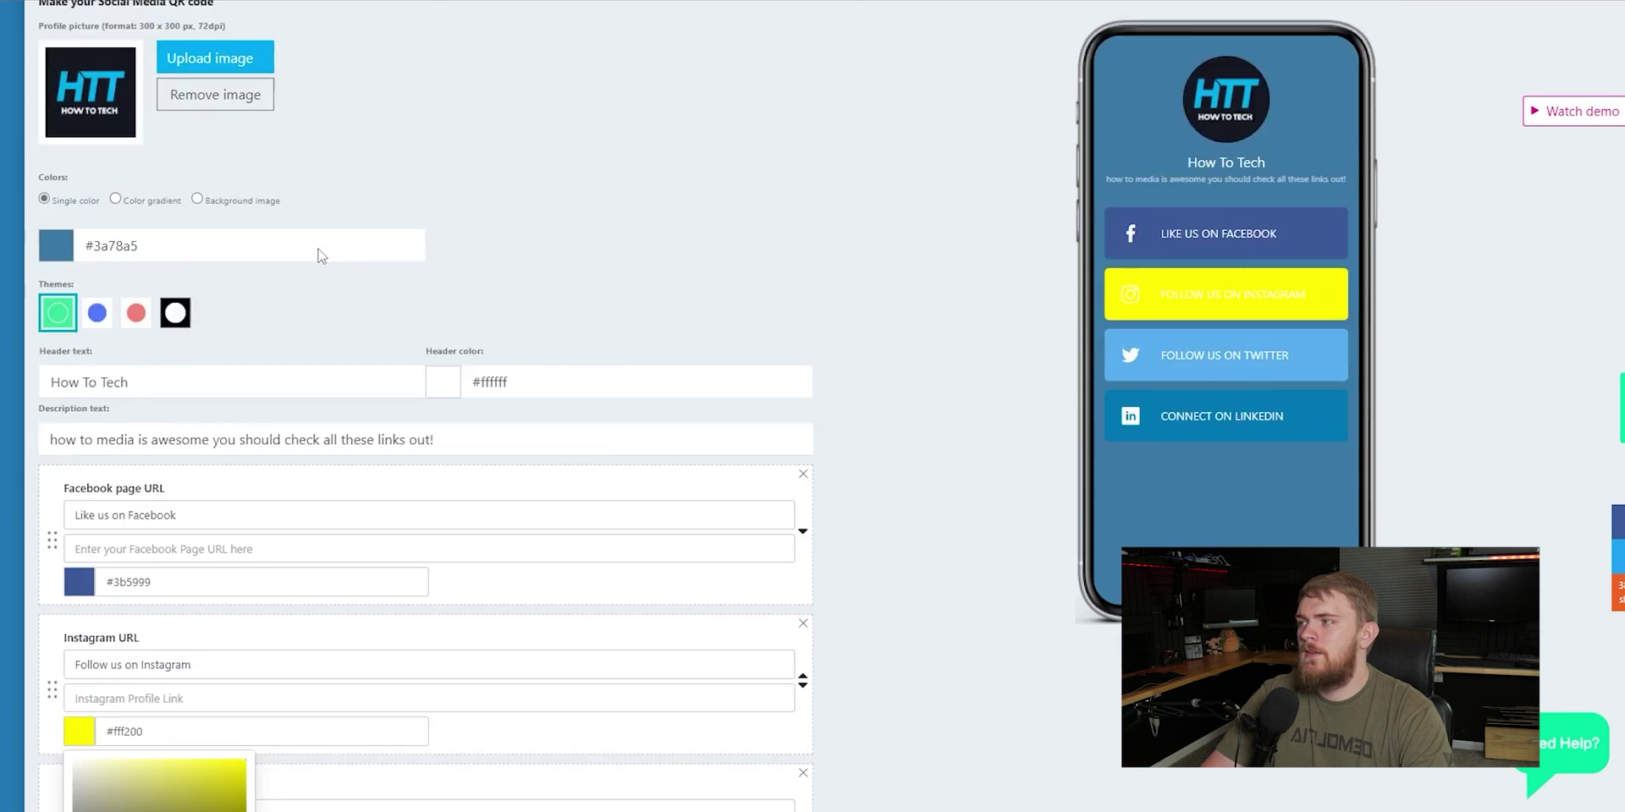
pyautogui.click(175, 434)
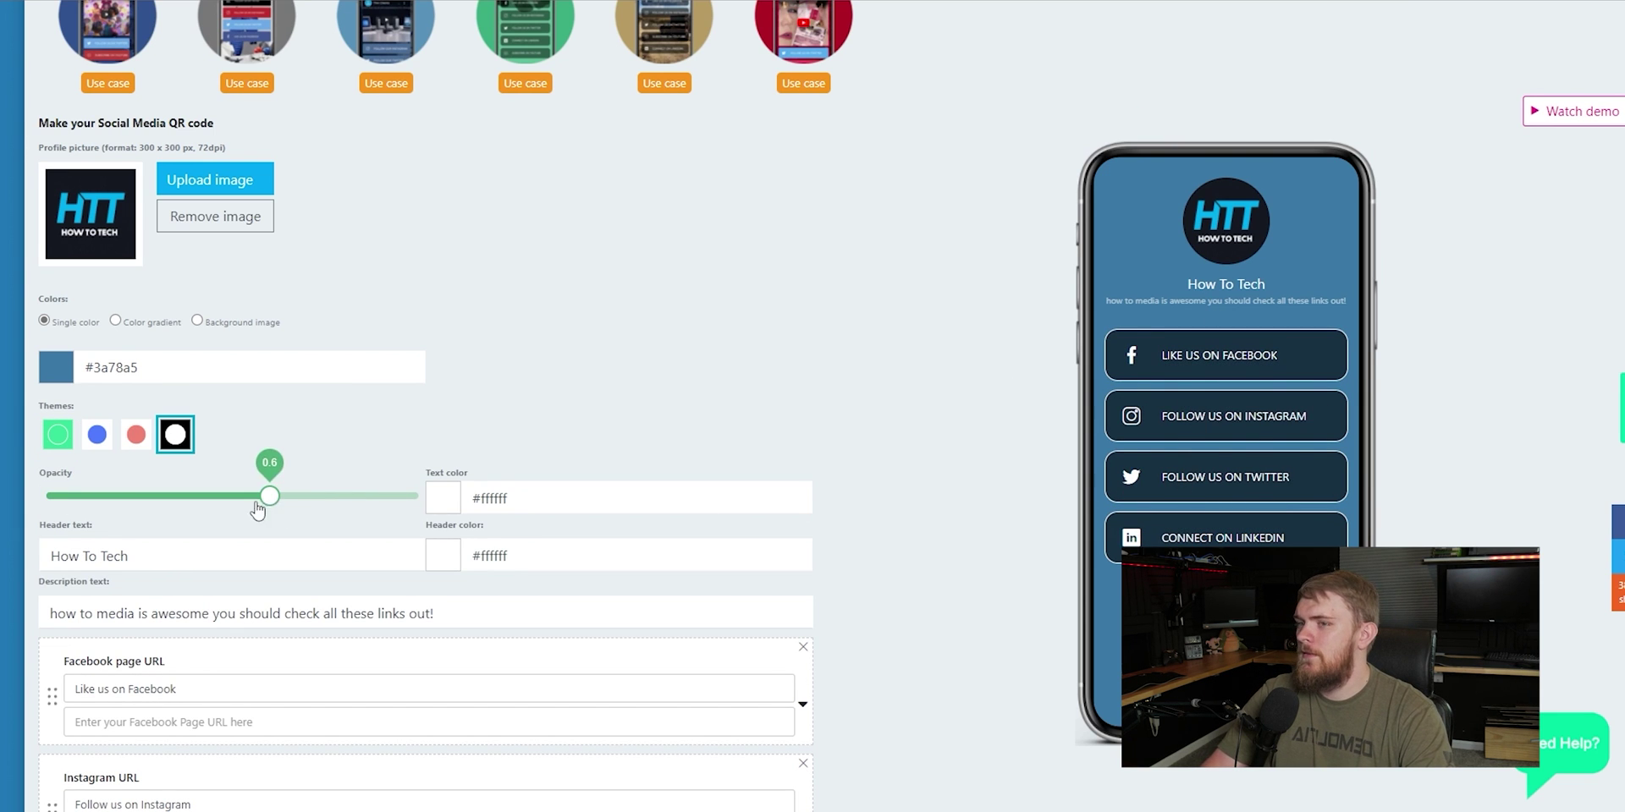
pyautogui.moveTo(269, 499)
pyautogui.mouseDown()
pyautogui.moveTo(227, 506)
pyautogui.moveTo(260, 507)
pyautogui.moveTo(247, 512)
pyautogui.mouseUp()
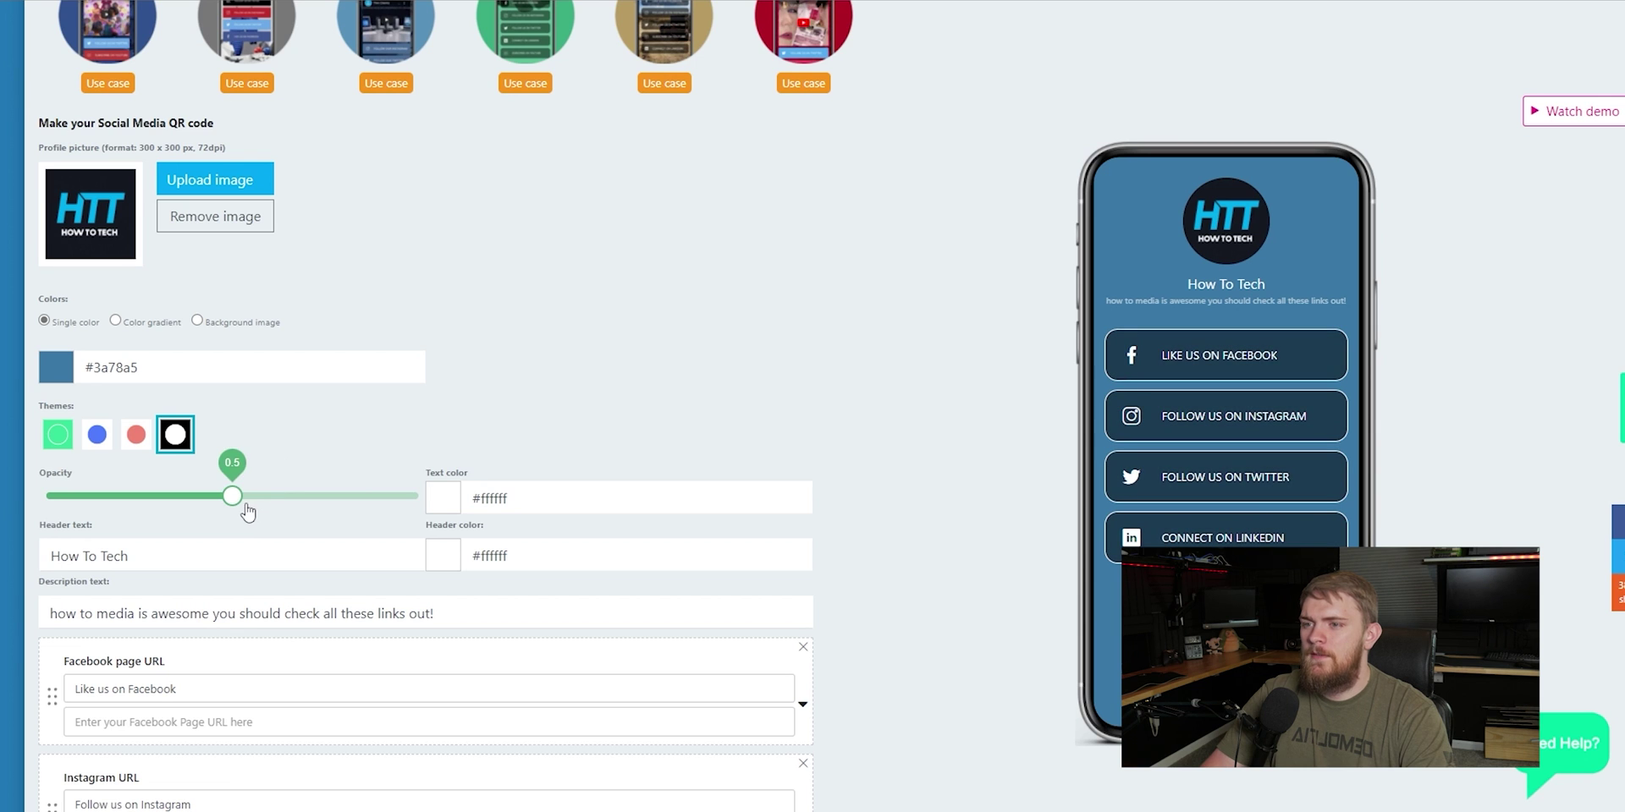
pyautogui.click(116, 322)
# Step: Set the gradient's second colour to purple #8a1bec and its first to blue #0094ff
pyautogui.click(446, 367)
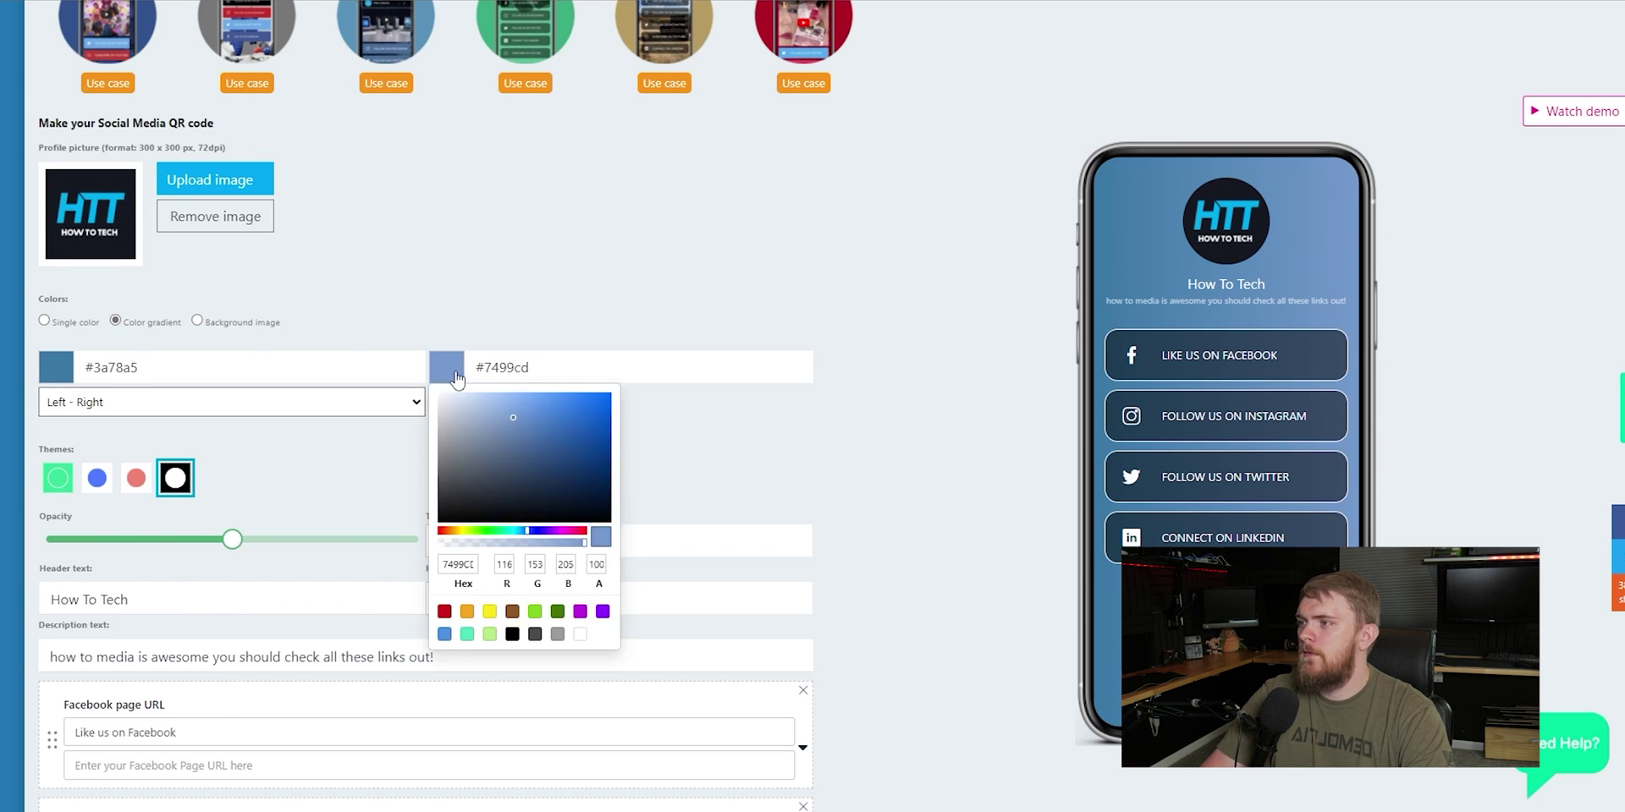
pyautogui.moveTo(562, 533); pyautogui.dragTo(551, 532)
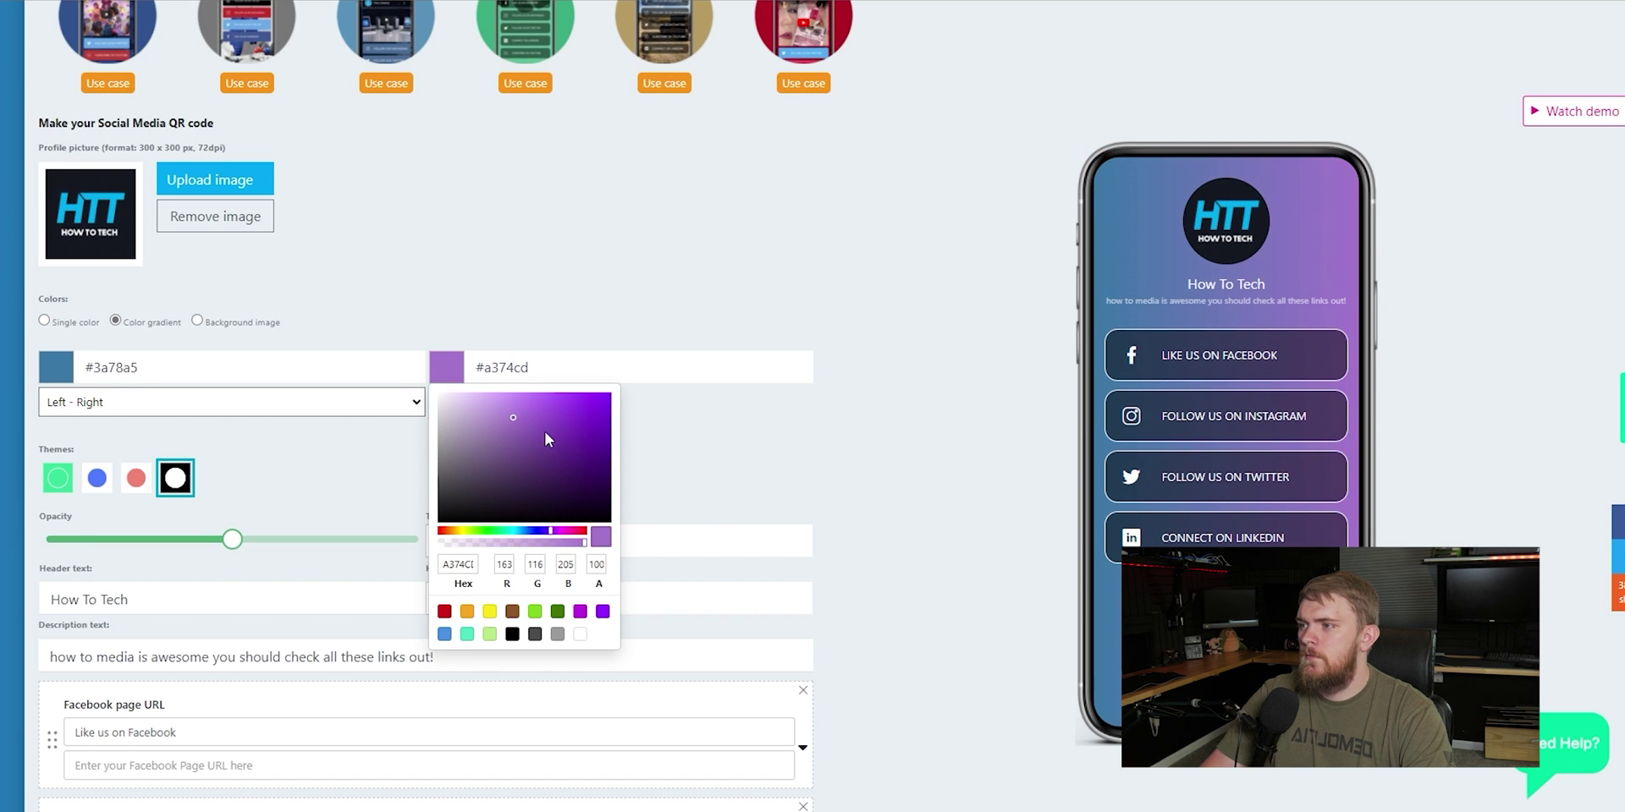
pyautogui.click(592, 404)
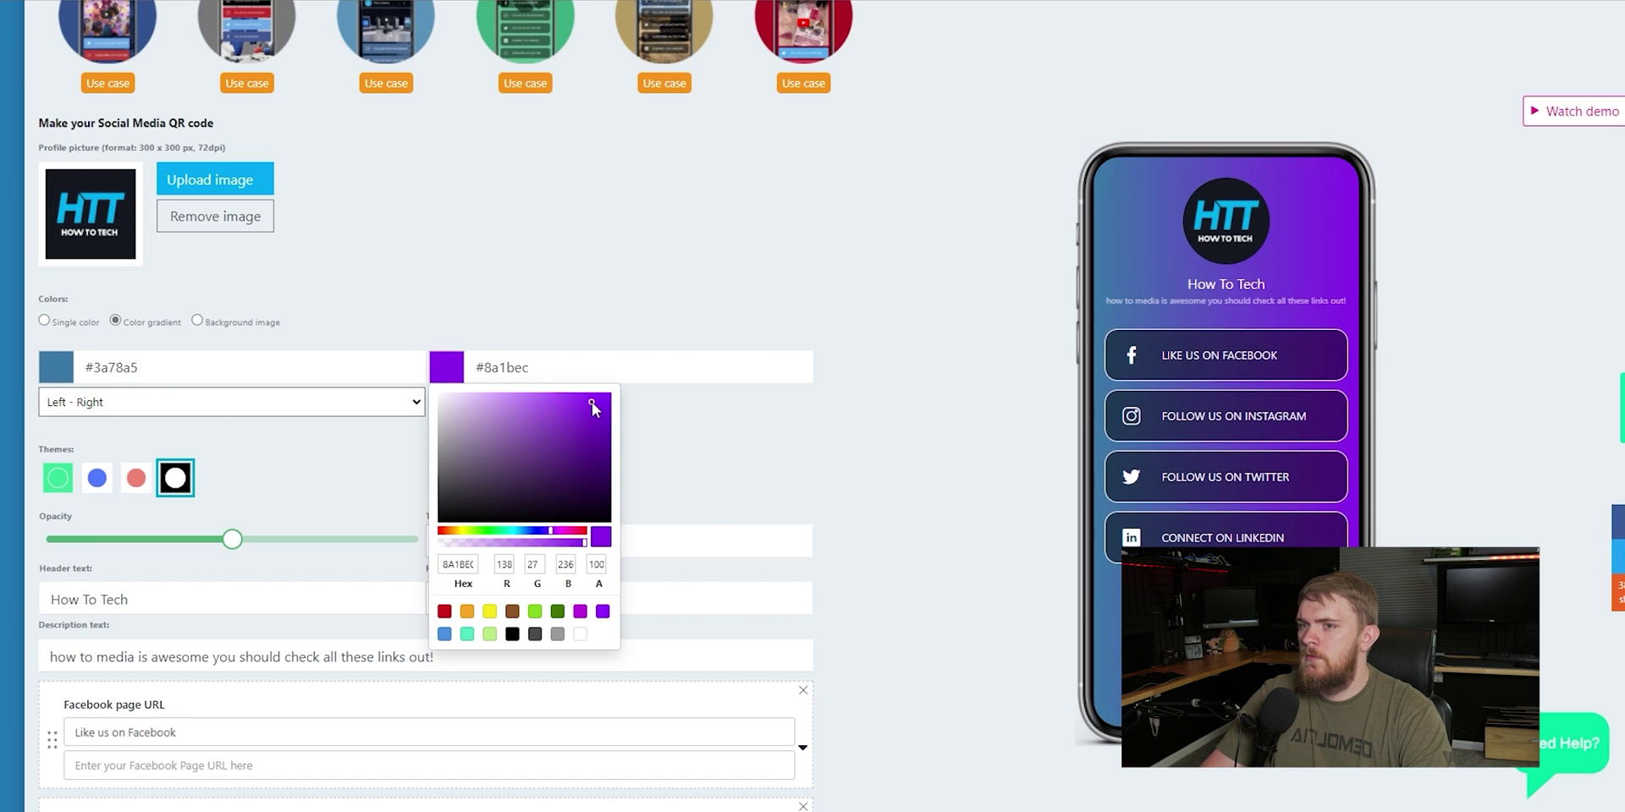
pyautogui.click(66, 370)
pyautogui.moveTo(202, 435)
pyautogui.mouseDown()
pyautogui.moveTo(221, 391)
pyautogui.moveTo(235, 399)
pyautogui.mouseUp()
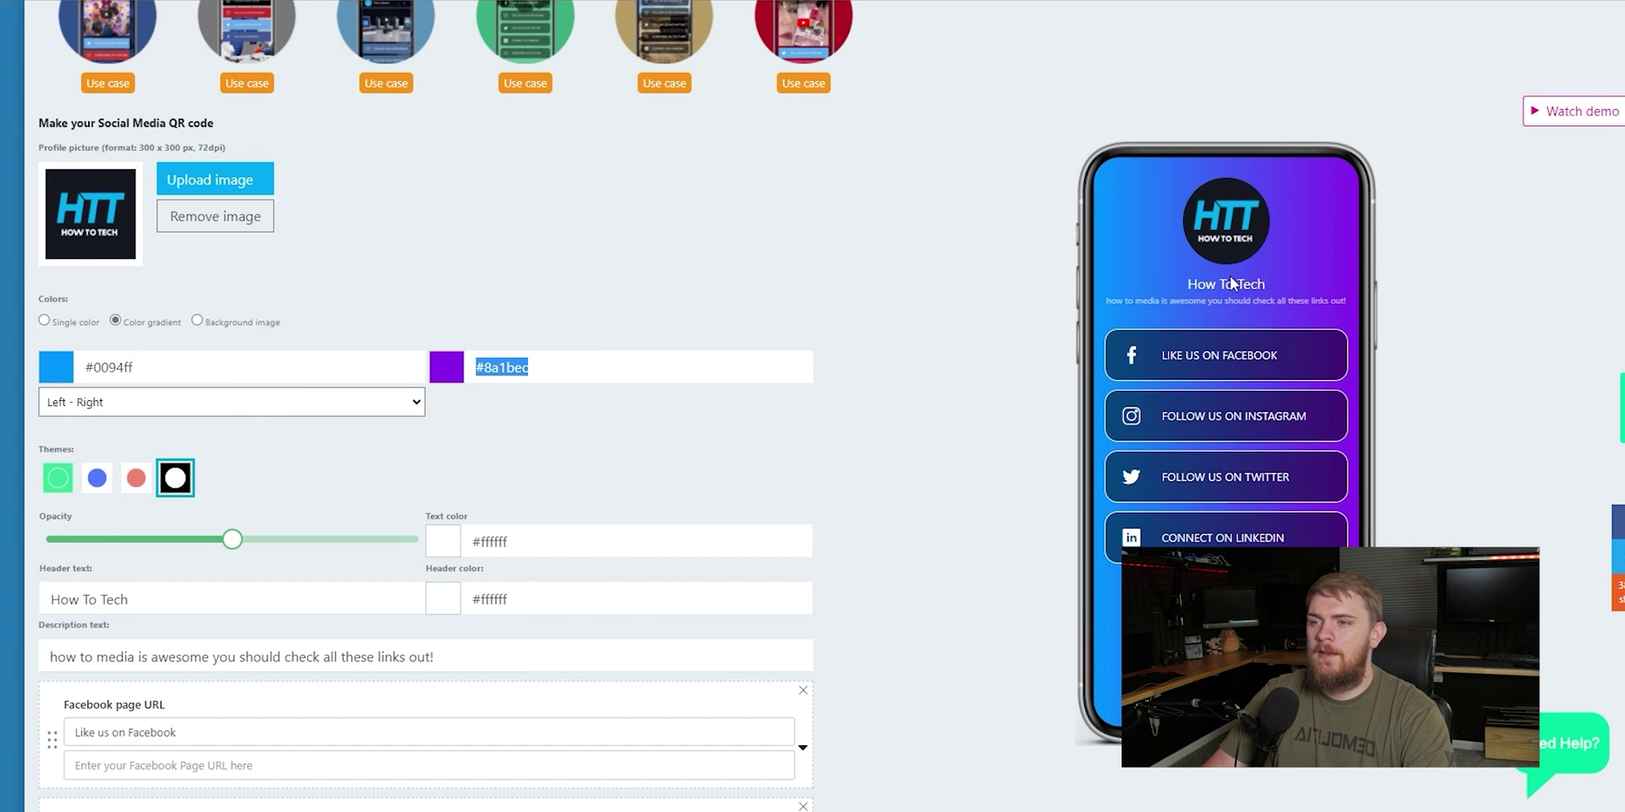
pyautogui.scroll(-3, 1166, 308)
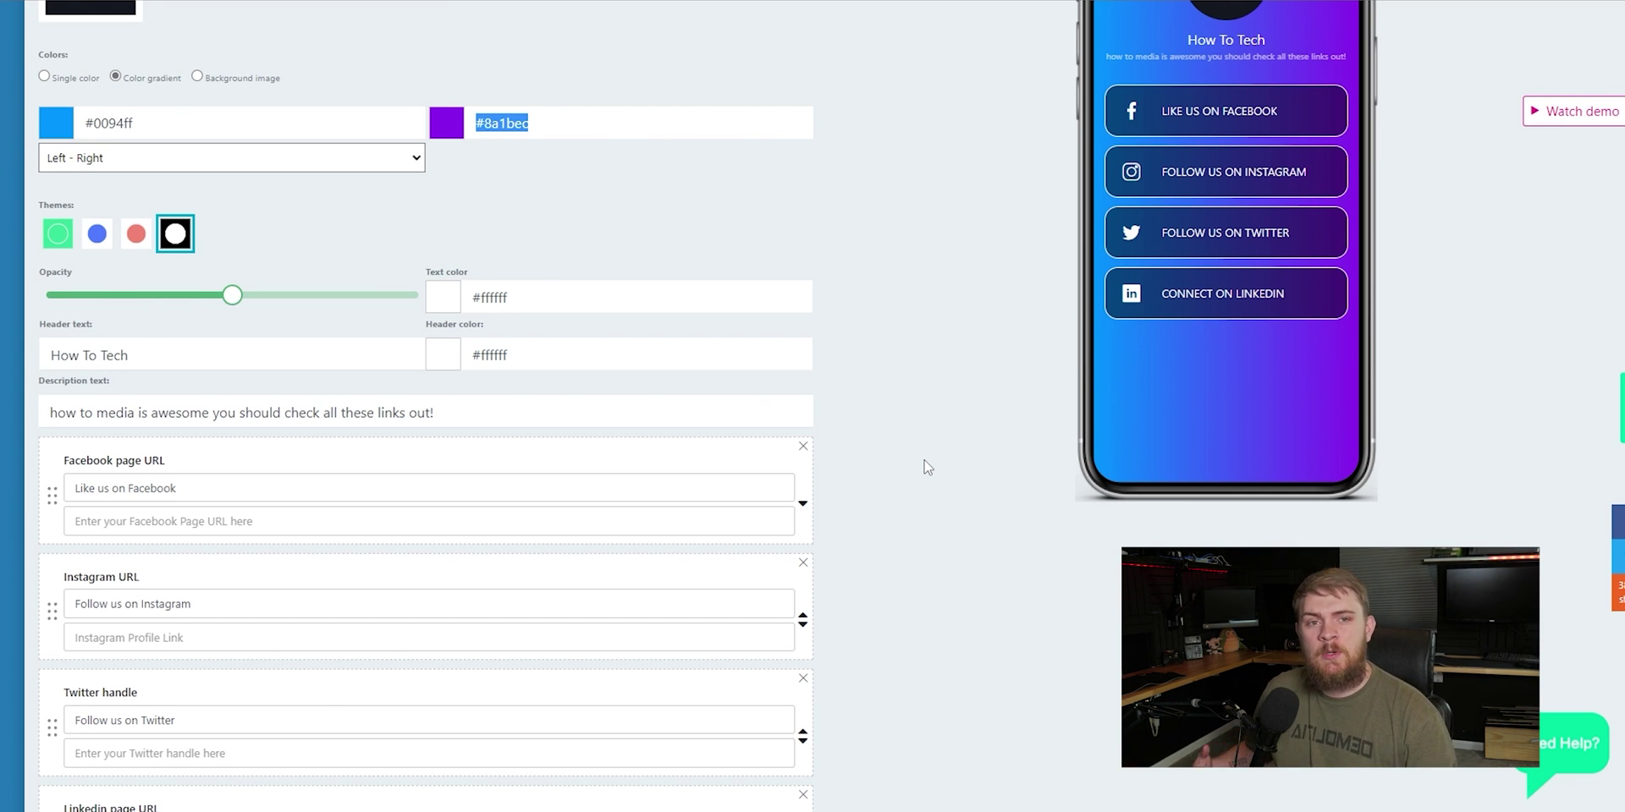
# Step: Delete the preset Facebook, Instagram, Twitter and LinkedIn link blocks
pyautogui.click(803, 448)
pyautogui.click(803, 448)
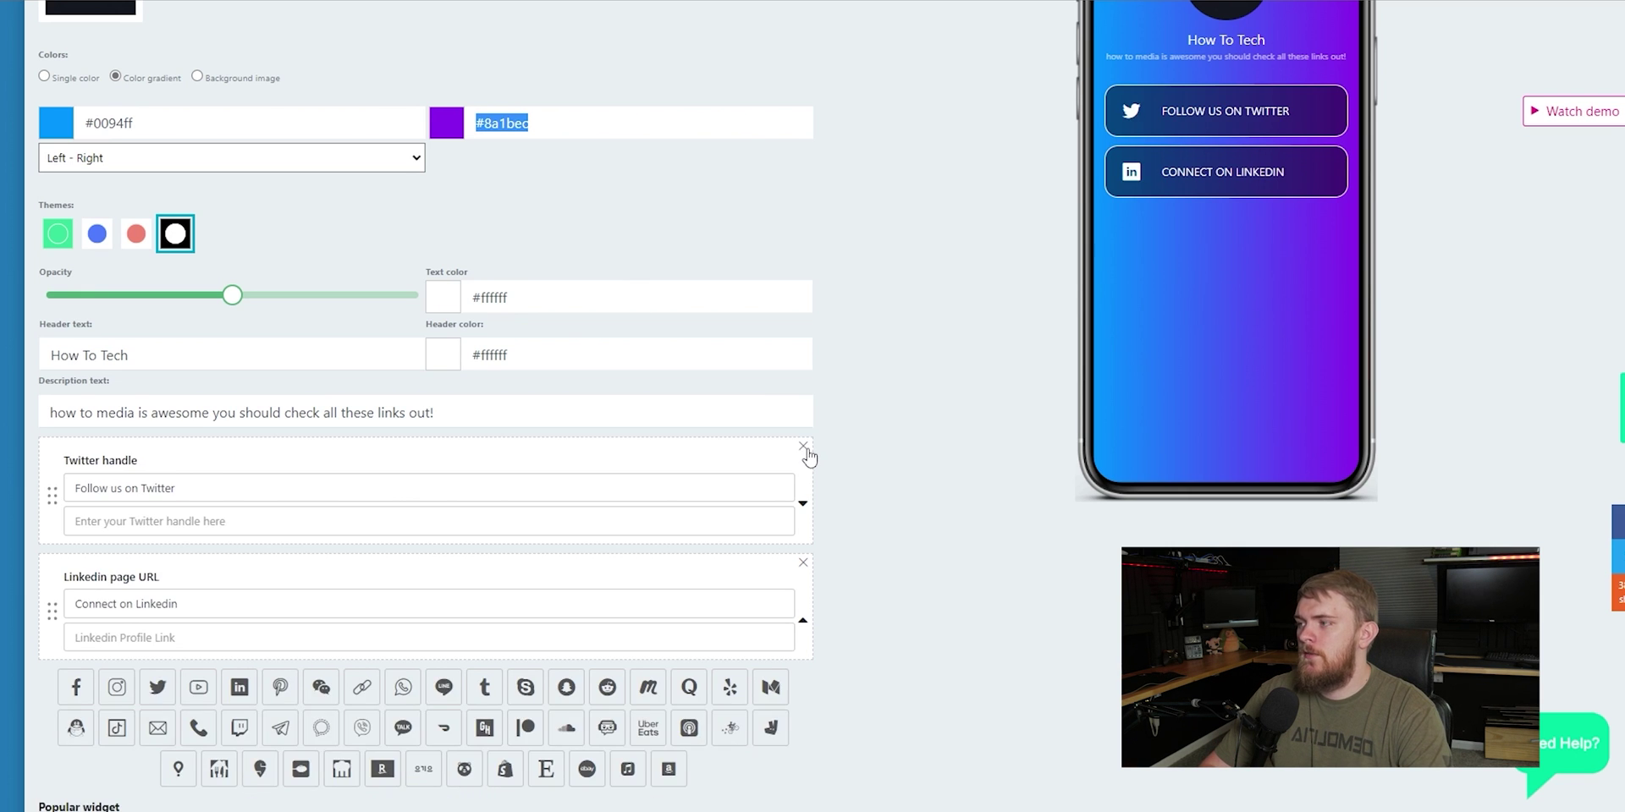
pyautogui.click(803, 448)
pyautogui.click(803, 448)
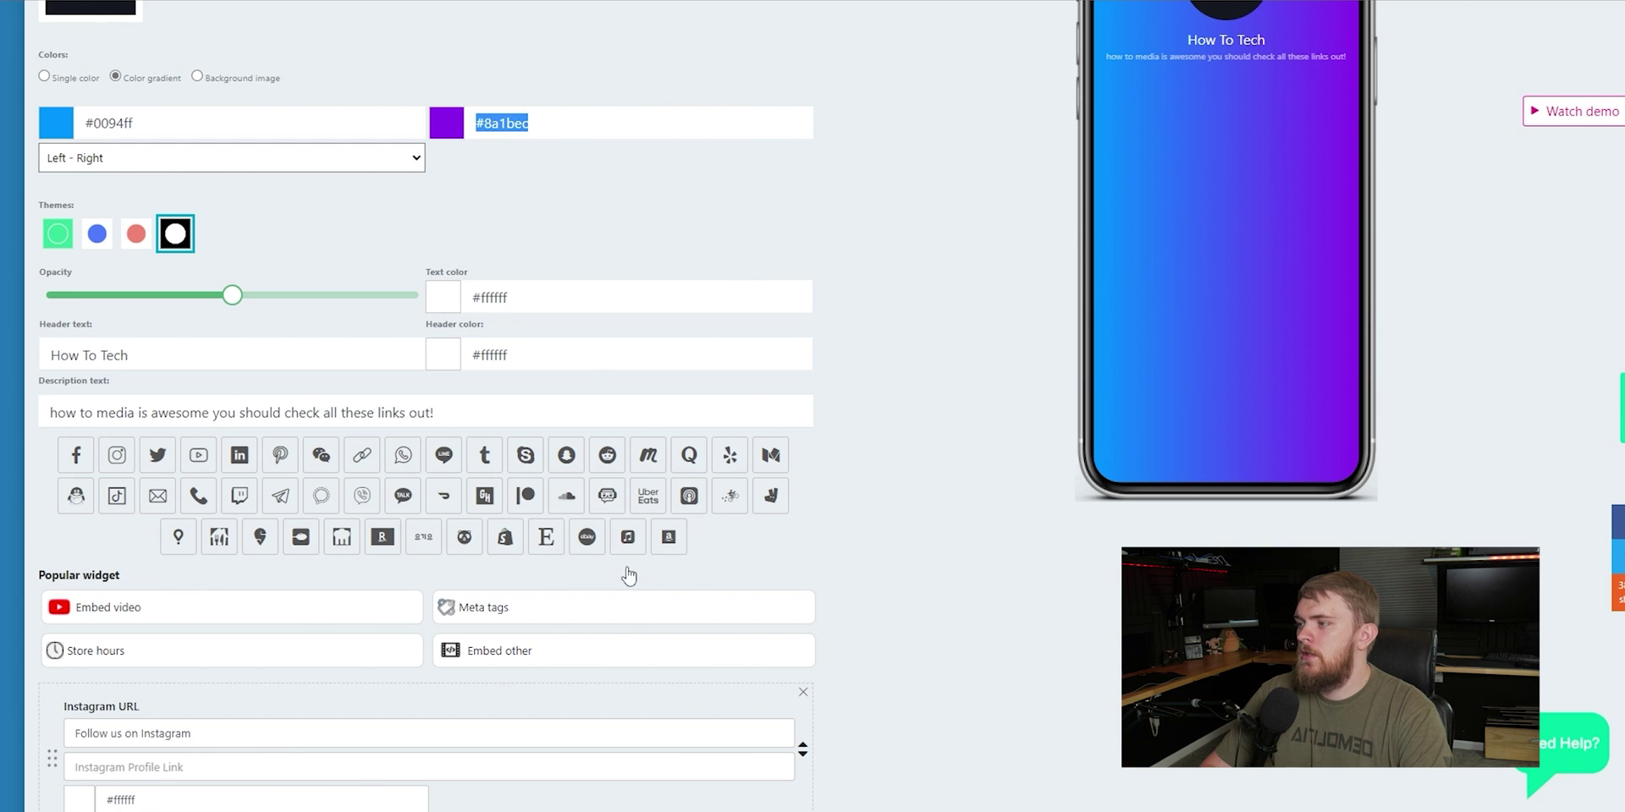
pyautogui.scroll(-1, 826, 382)
pyautogui.scroll(-2, 828, 385)
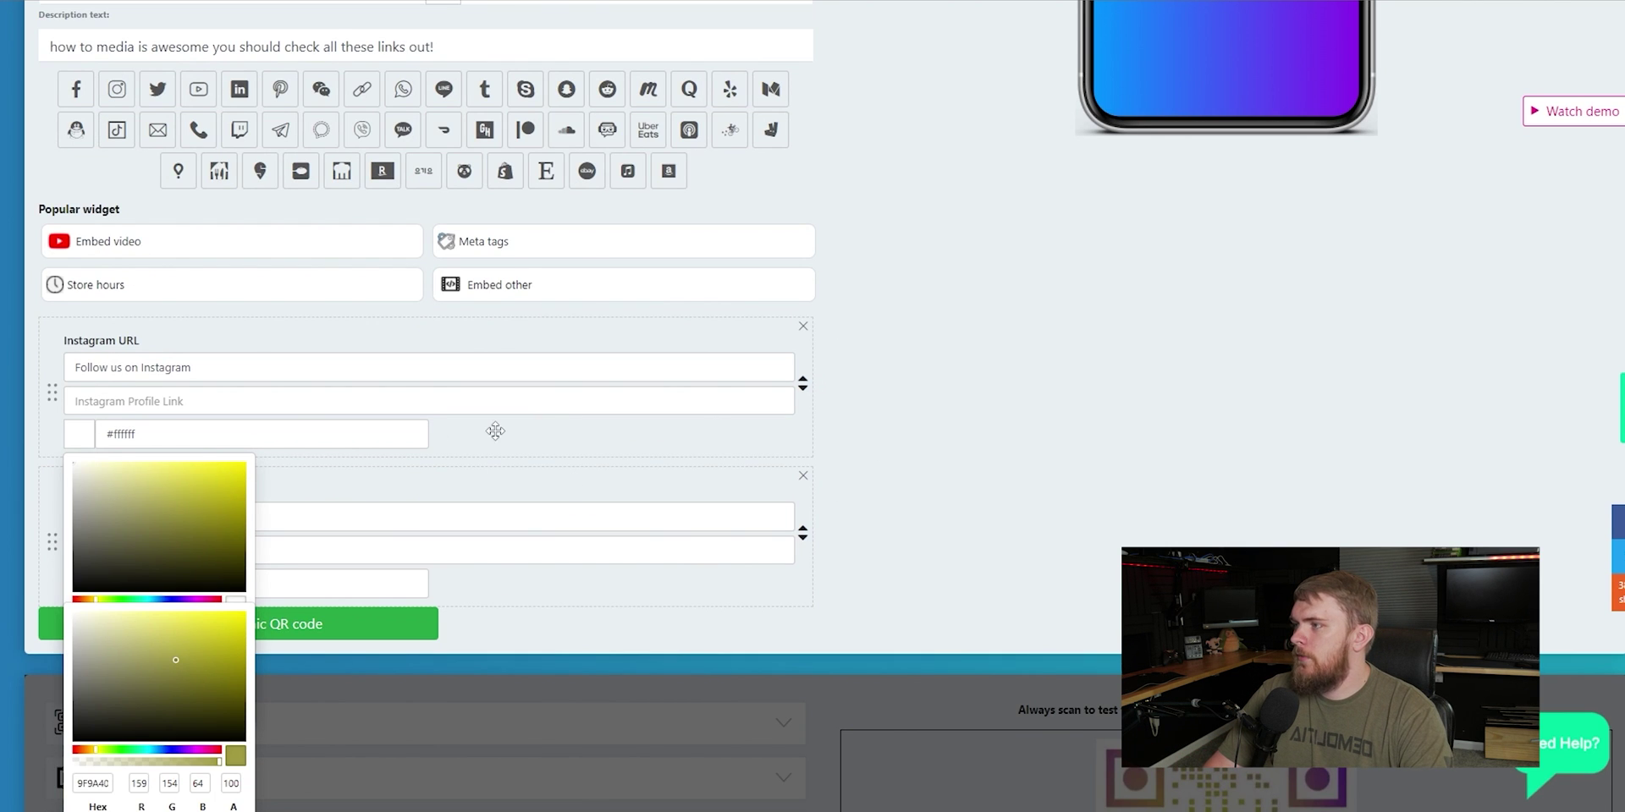
pyautogui.scroll(3, 444, 349)
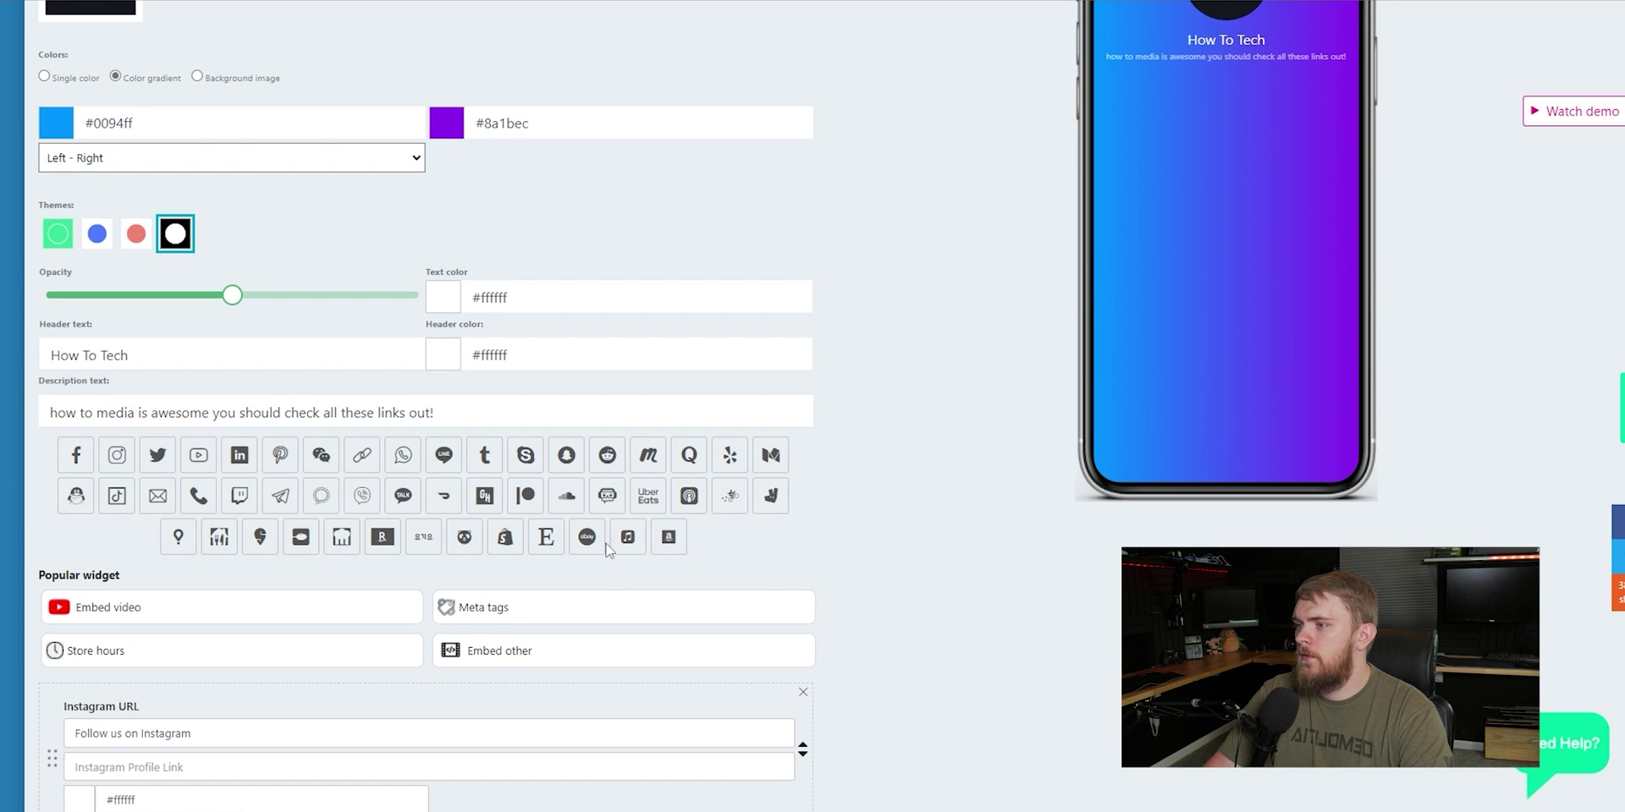
# Step: Add Twitch, Twitter and YouTube link buttons to the page
pyautogui.click(241, 497)
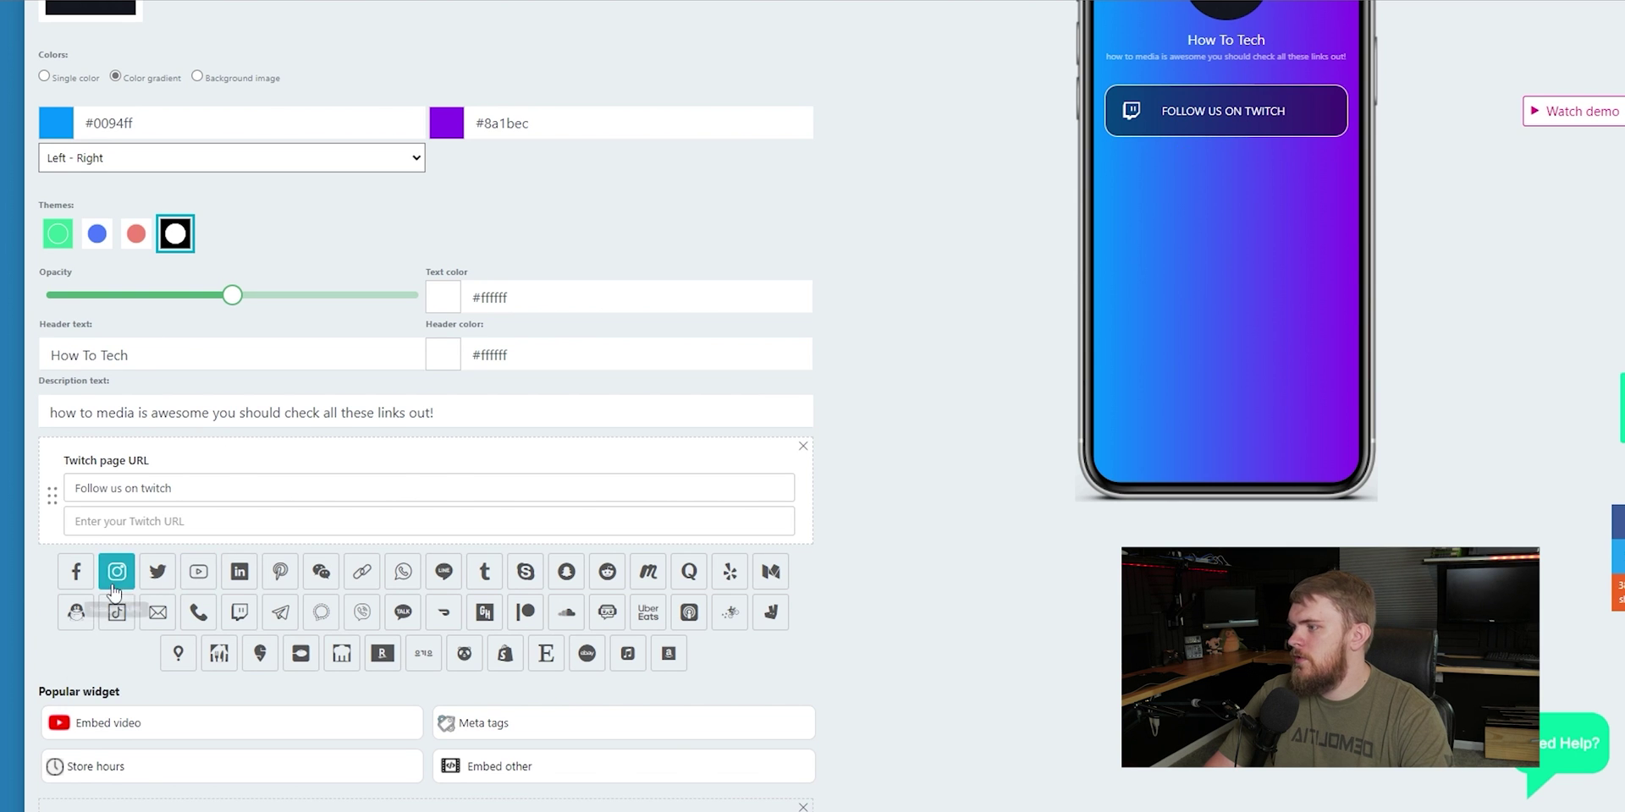
pyautogui.click(158, 571)
pyautogui.click(203, 688)
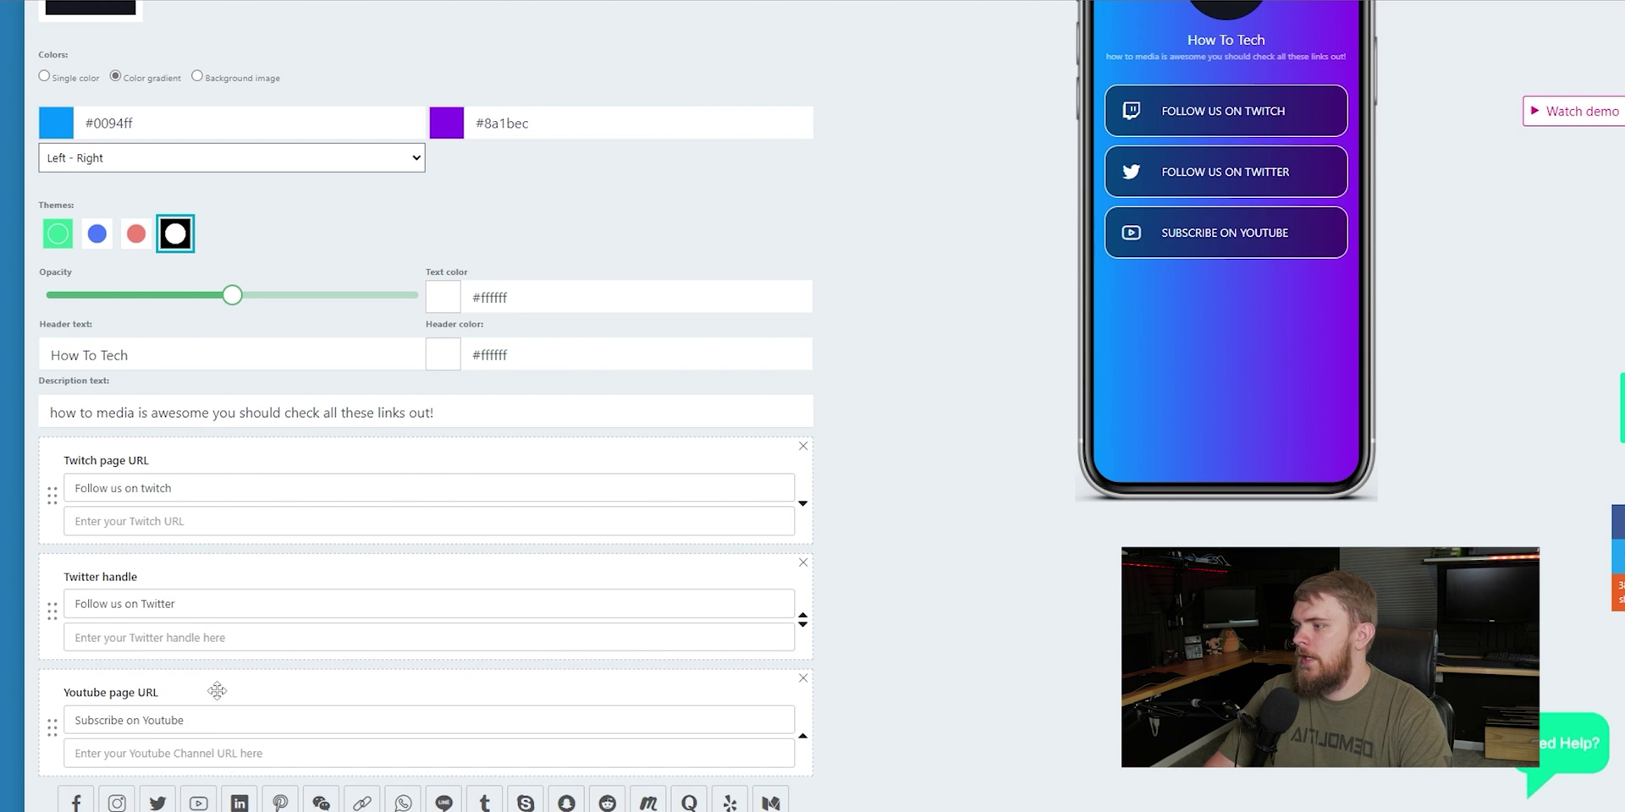
pyautogui.scroll(-3, 400, 700)
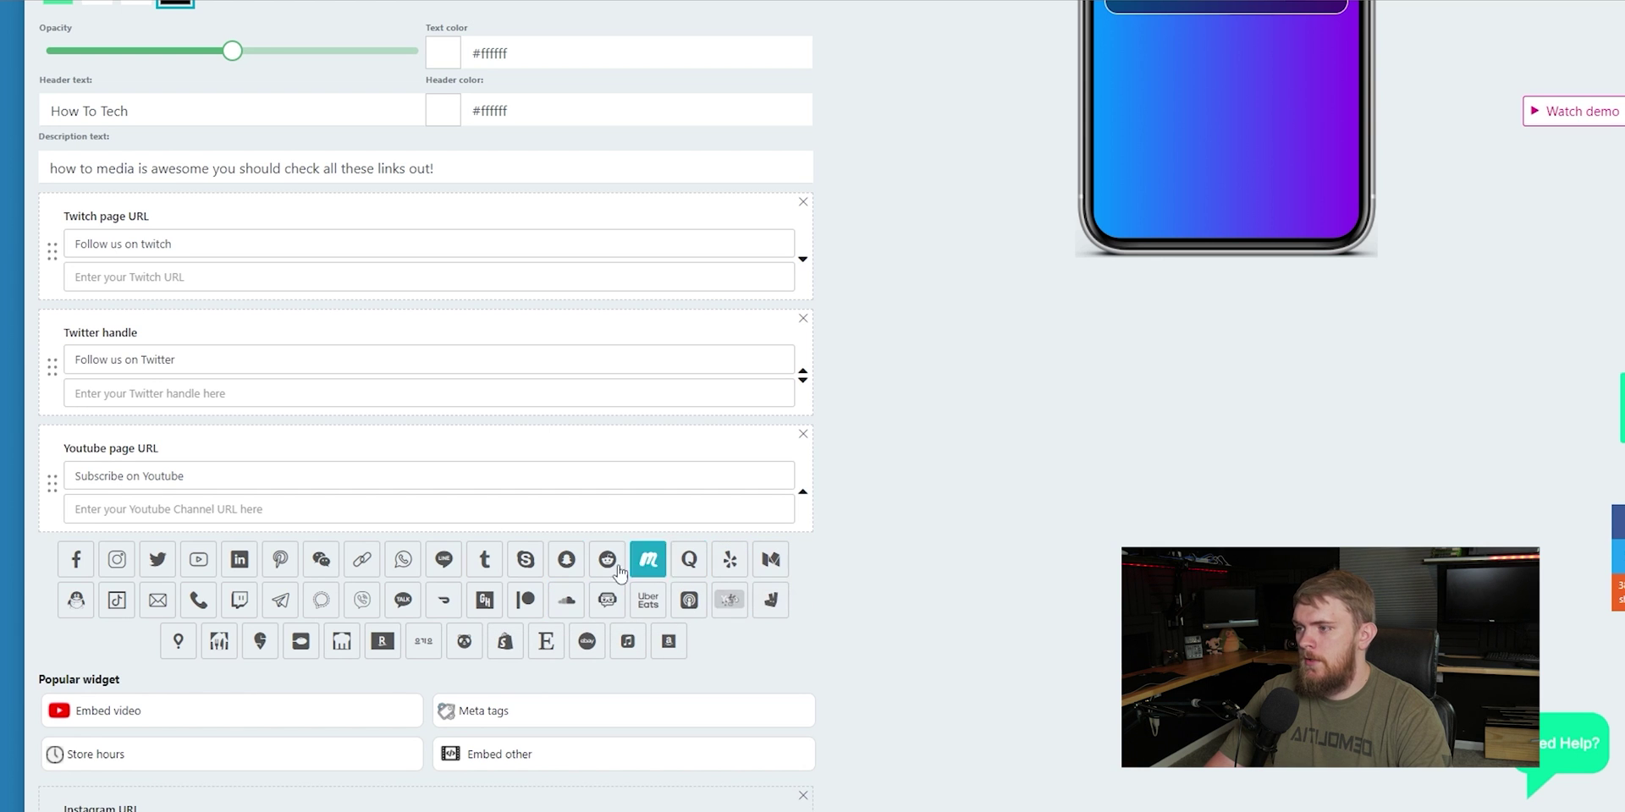
pyautogui.scroll(3, 753, 590)
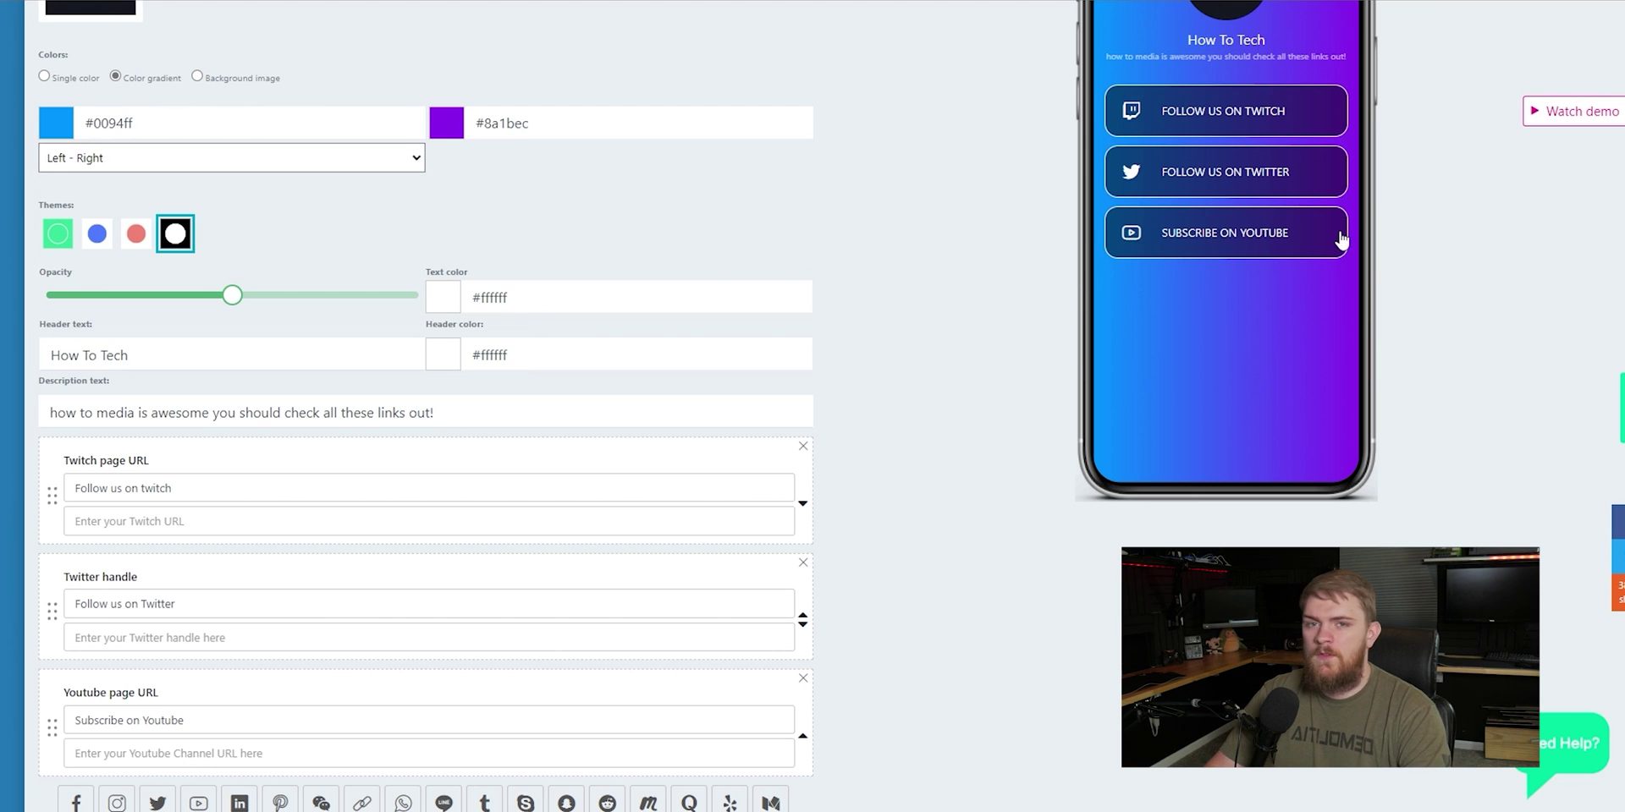
# Step: Reorder the links to YouTube first, Twitter second and Twitch last
pyautogui.scroll(-3, 839, 454)
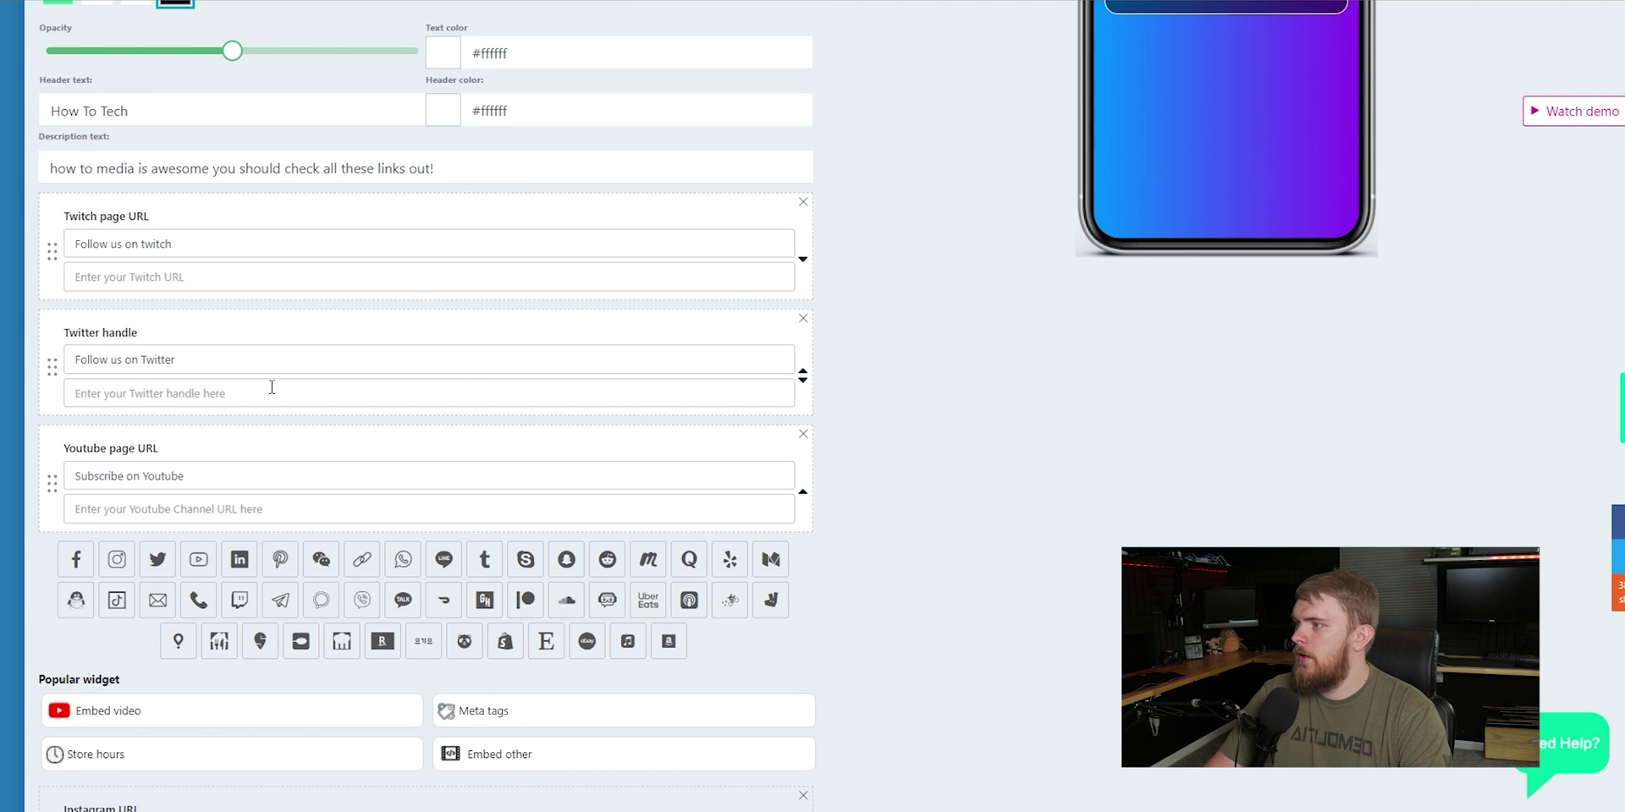
pyautogui.moveTo(51, 479); pyautogui.dragTo(54, 247)
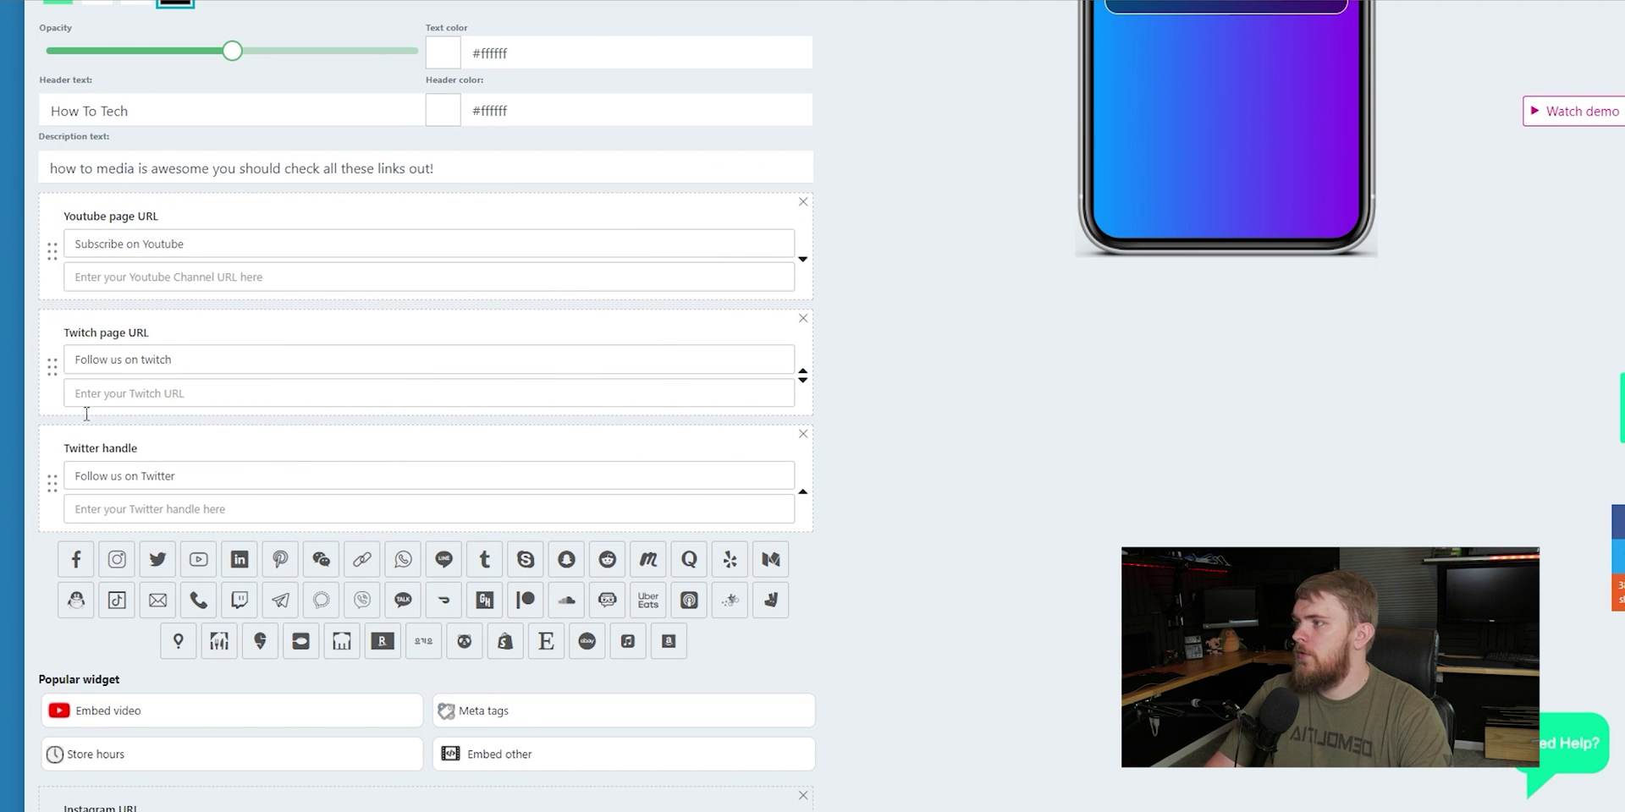
pyautogui.moveTo(52, 481); pyautogui.dragTo(63, 388)
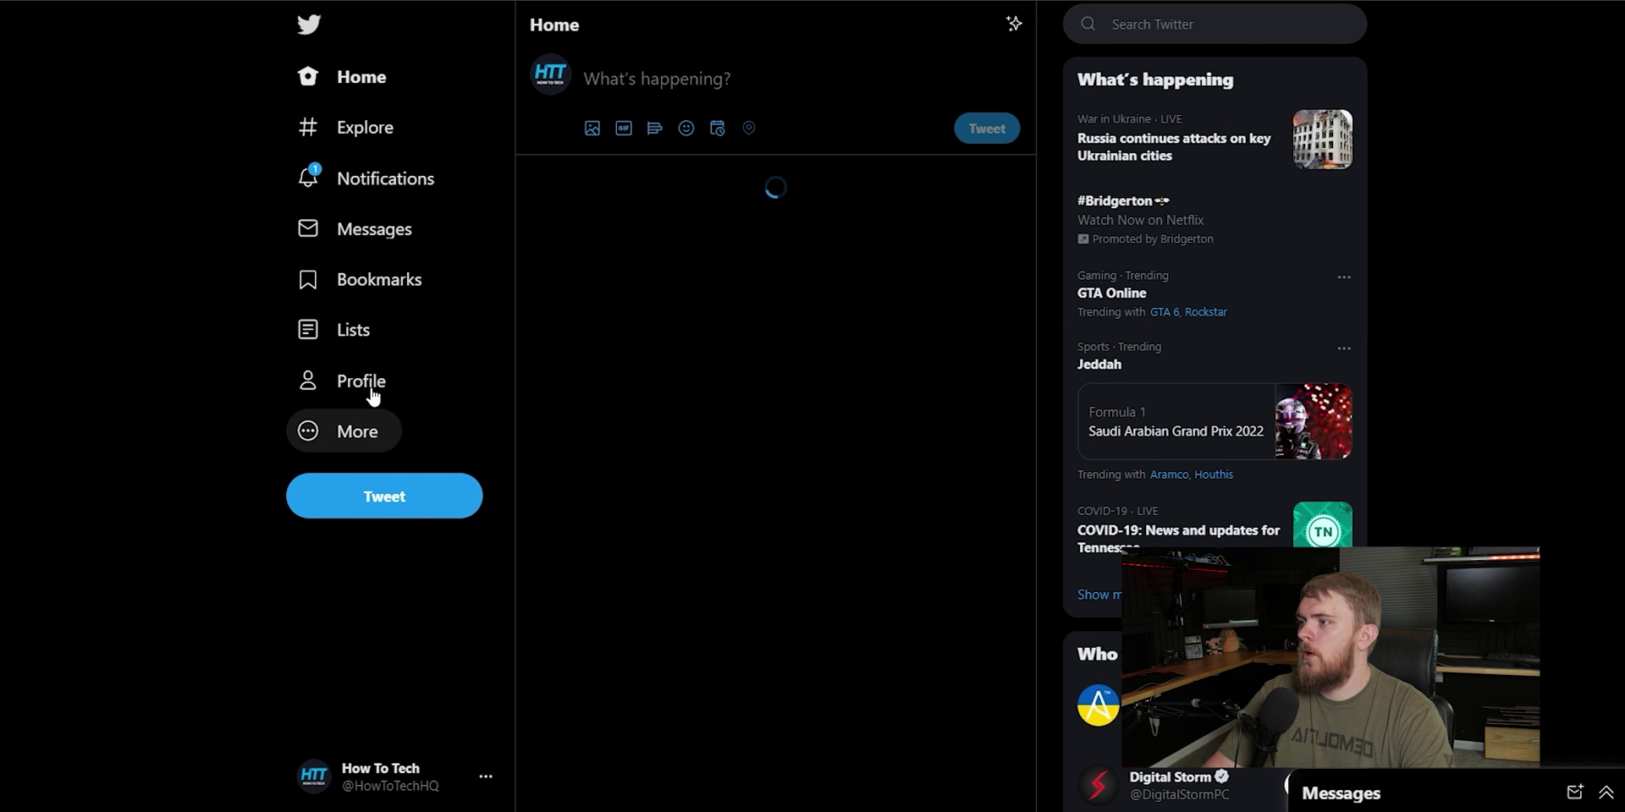
# Step: Copy the Twitter profile URL and paste it into the QR page's Twitter handle field
pyautogui.click(370, 391)
pyautogui.hotkey('ctrl', 'l')
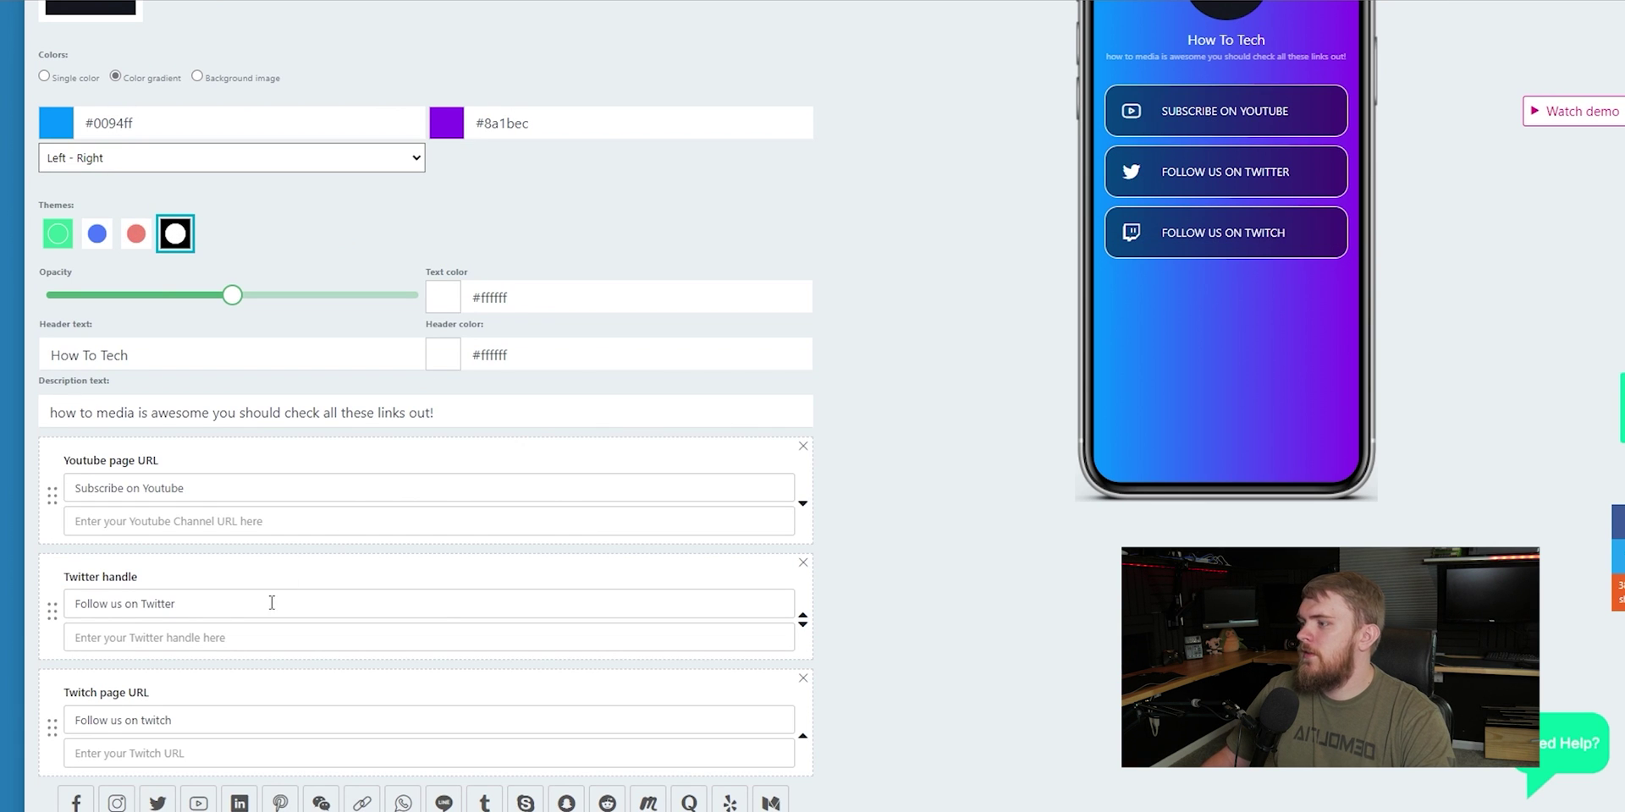
pyautogui.write('https://twitter.com/HowToTechHQ')
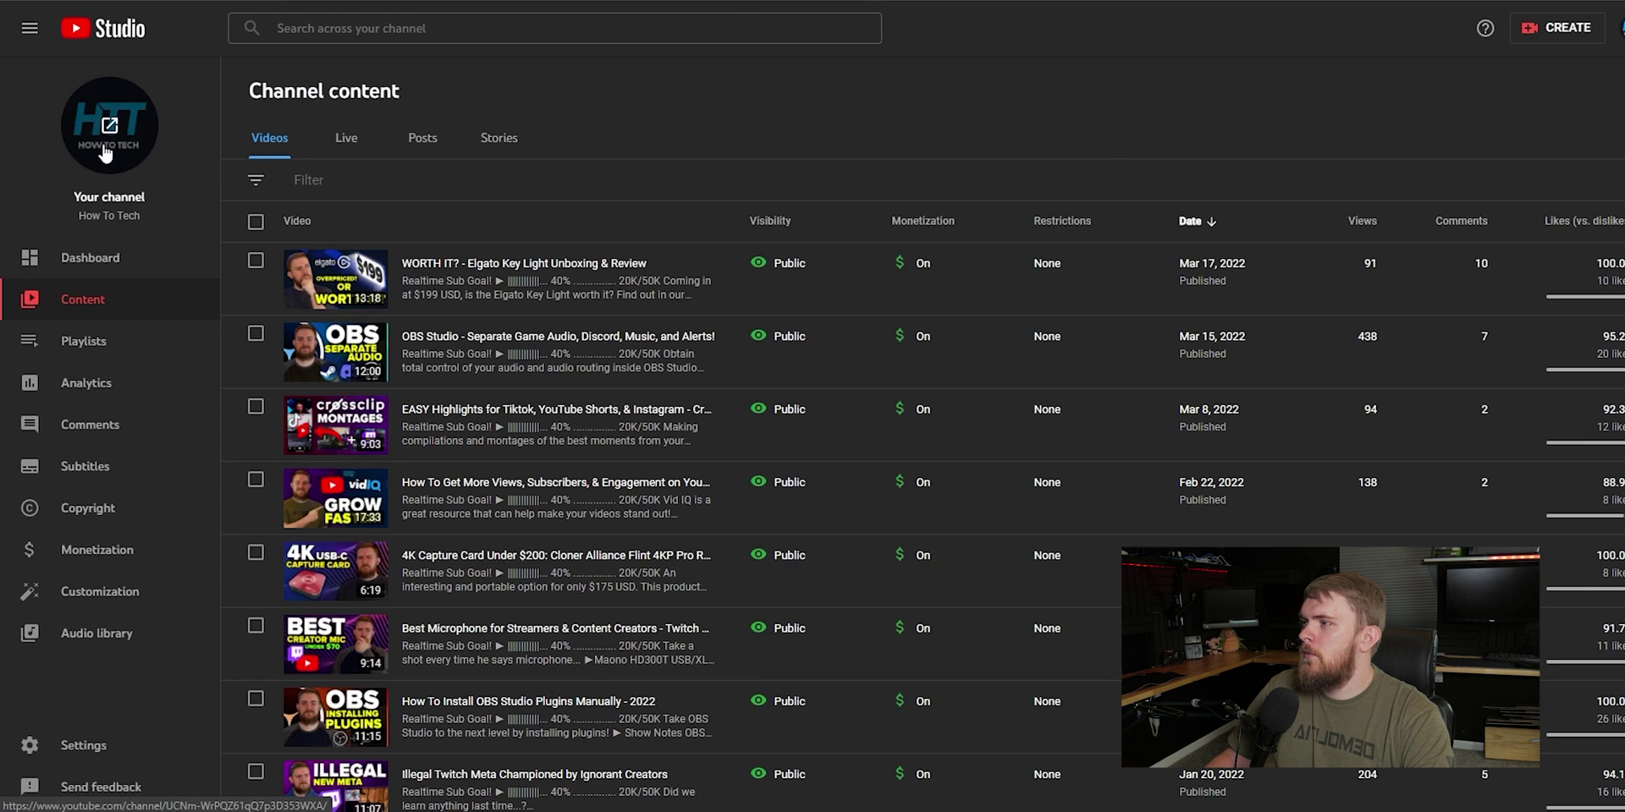
# Step: Open the public How To Tech channel from YouTube Studio, pause the trailer, and copy its URL
pyautogui.click(98, 139)
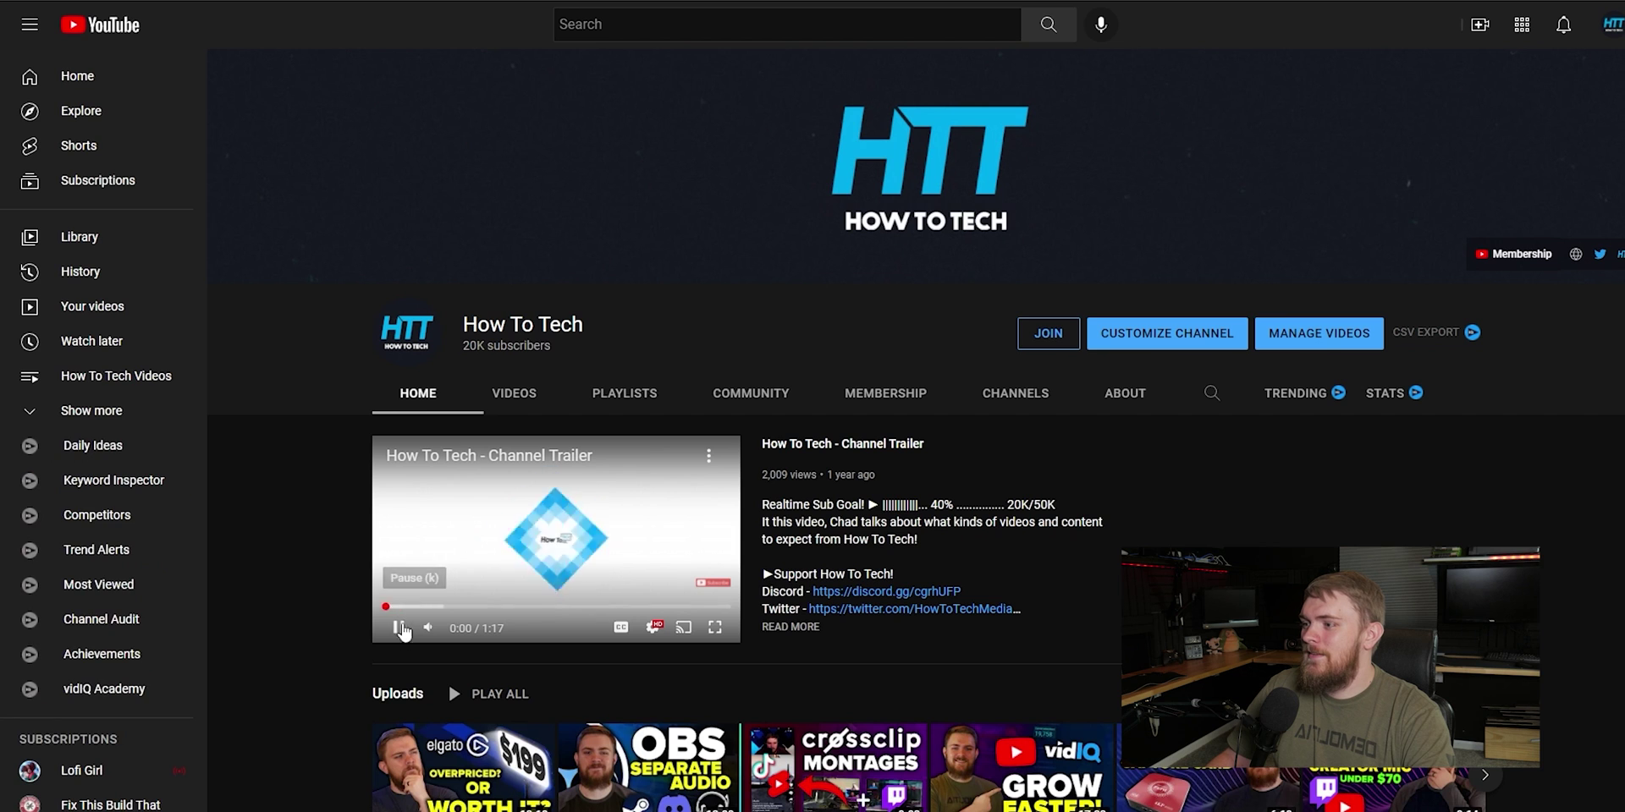
pyautogui.click(399, 628)
pyautogui.press('/')
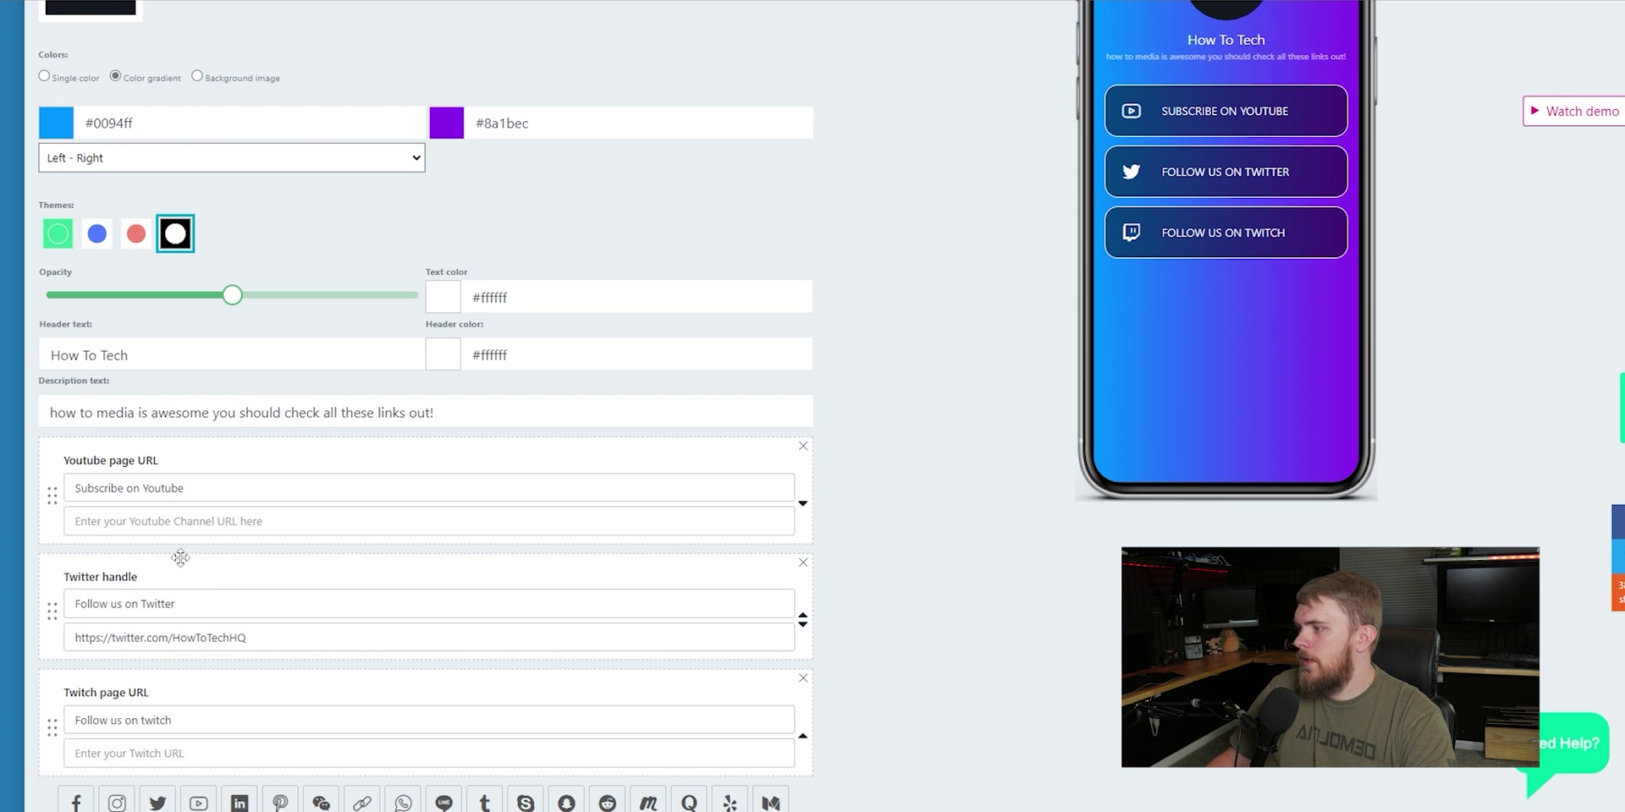
# Step: Paste the channel URL into the YouTube field and enter a twitch.tv channel link for Twitch
pyautogui.click(182, 523)
pyautogui.write('https://www.youtube.com/channel/UCNm-WrPQZ61qQ7p3D353WXA')
pyautogui.click(179, 752)
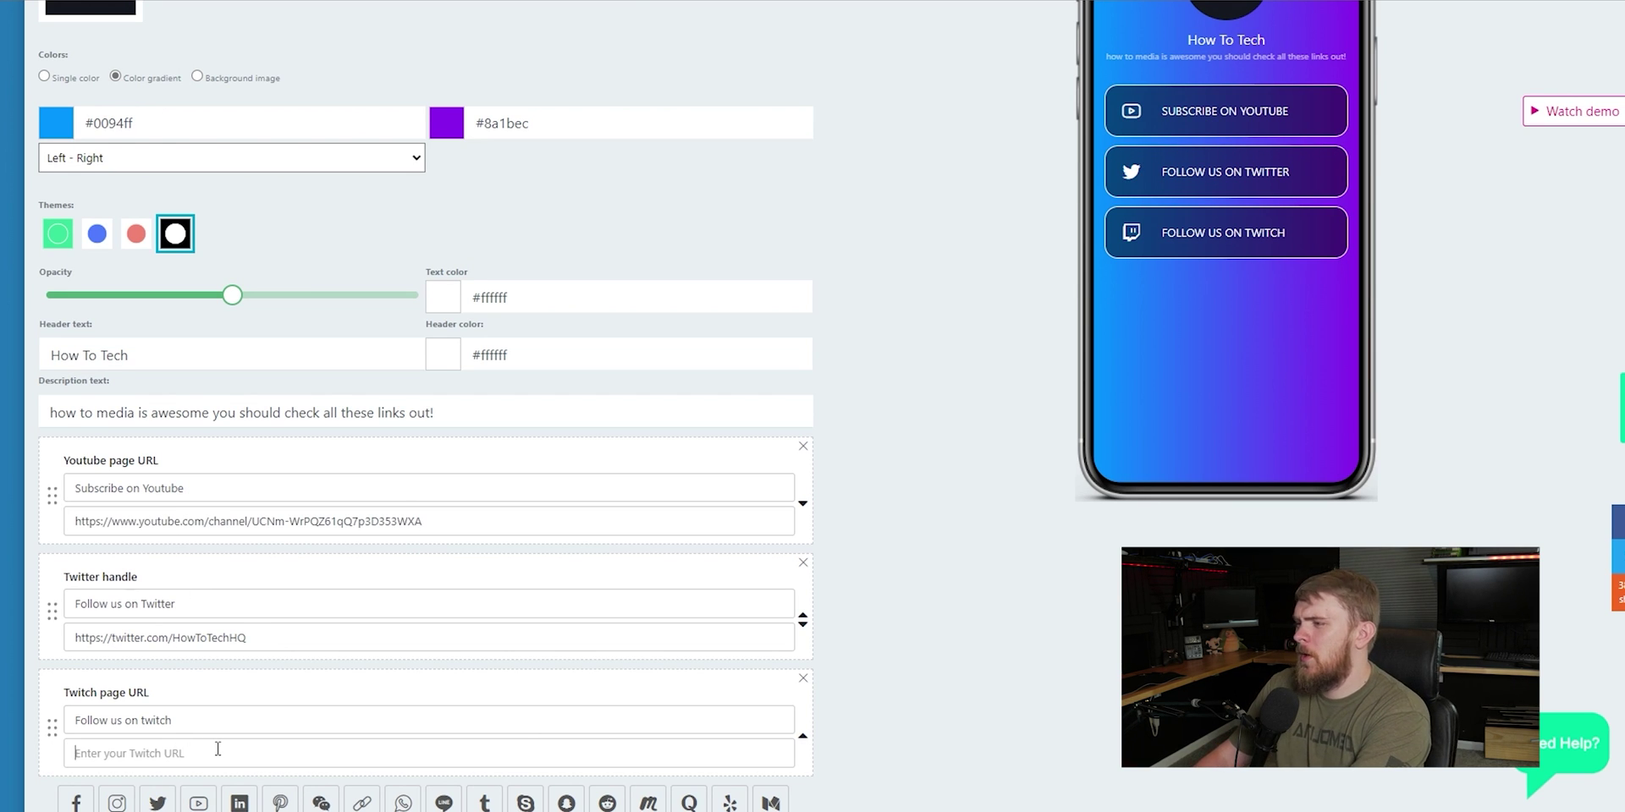
pyautogui.write('https://www.twitch.tv/Flux_2D')
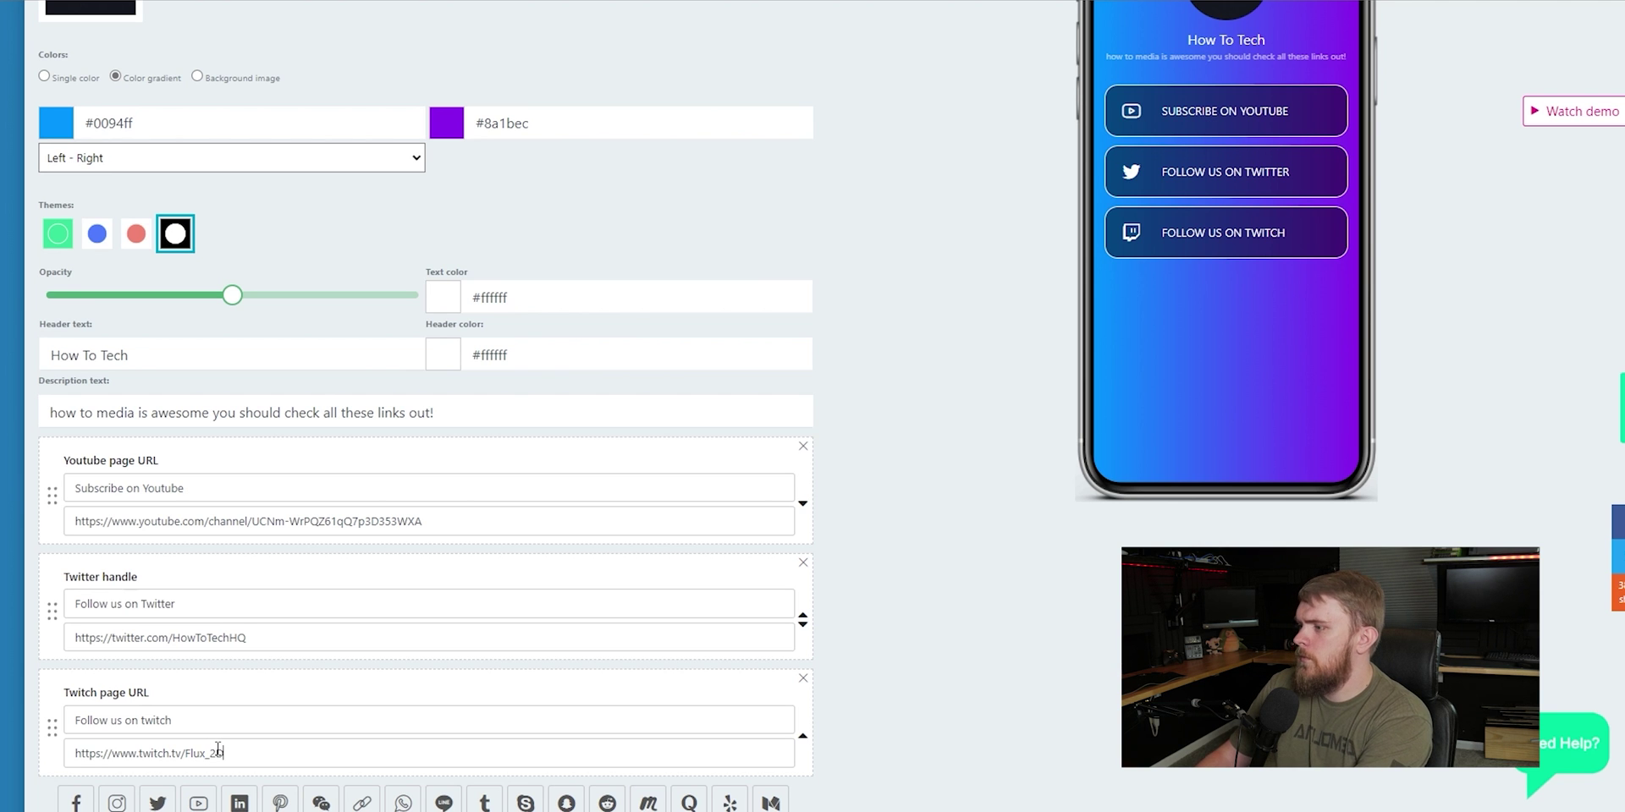
pyautogui.scroll(-4, 929, 544)
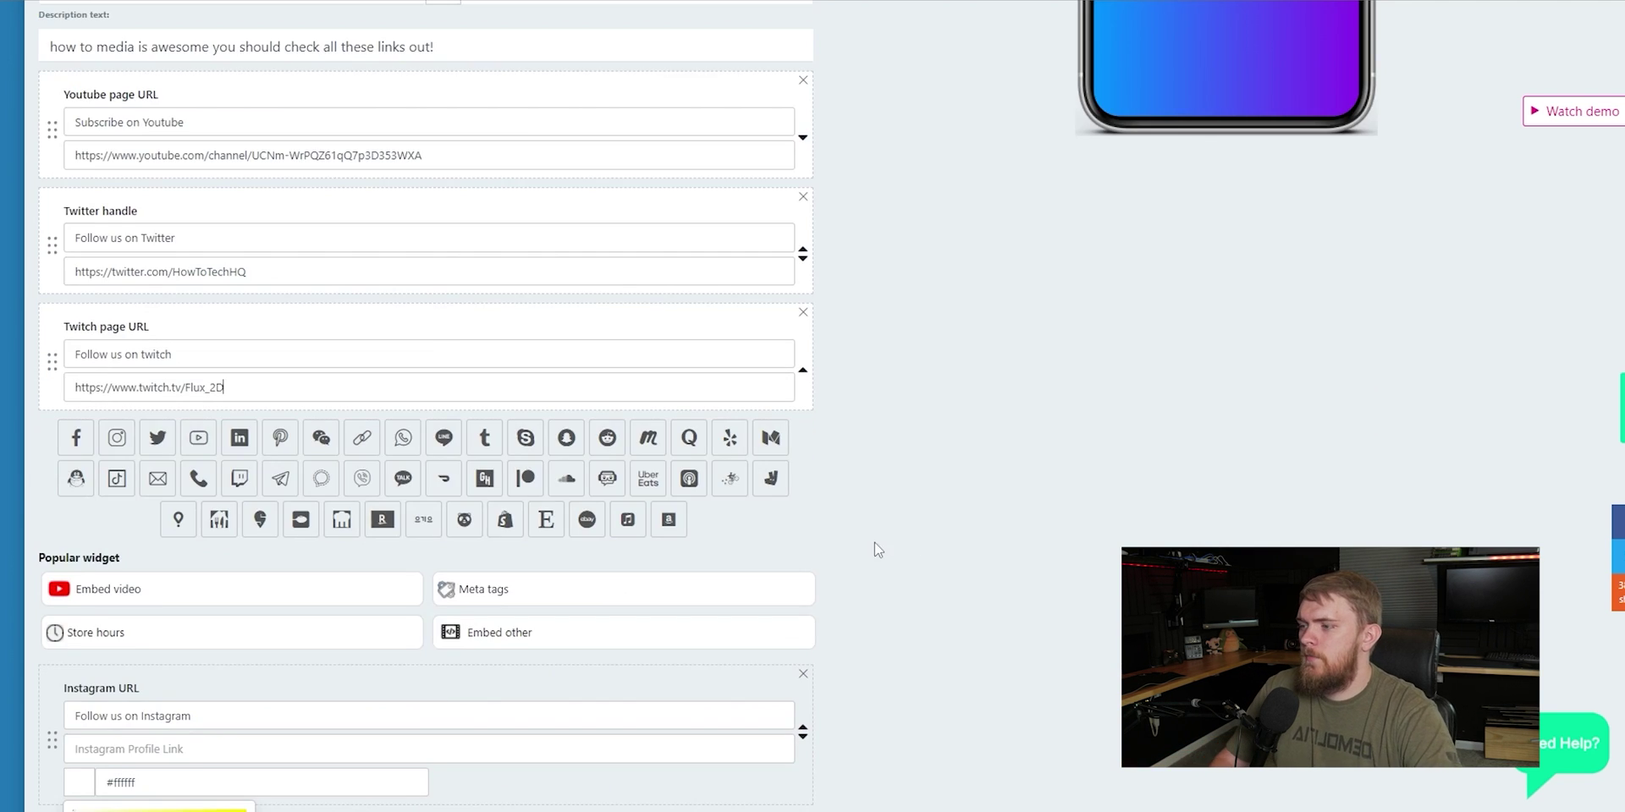
pyautogui.scroll(4, 922, 512)
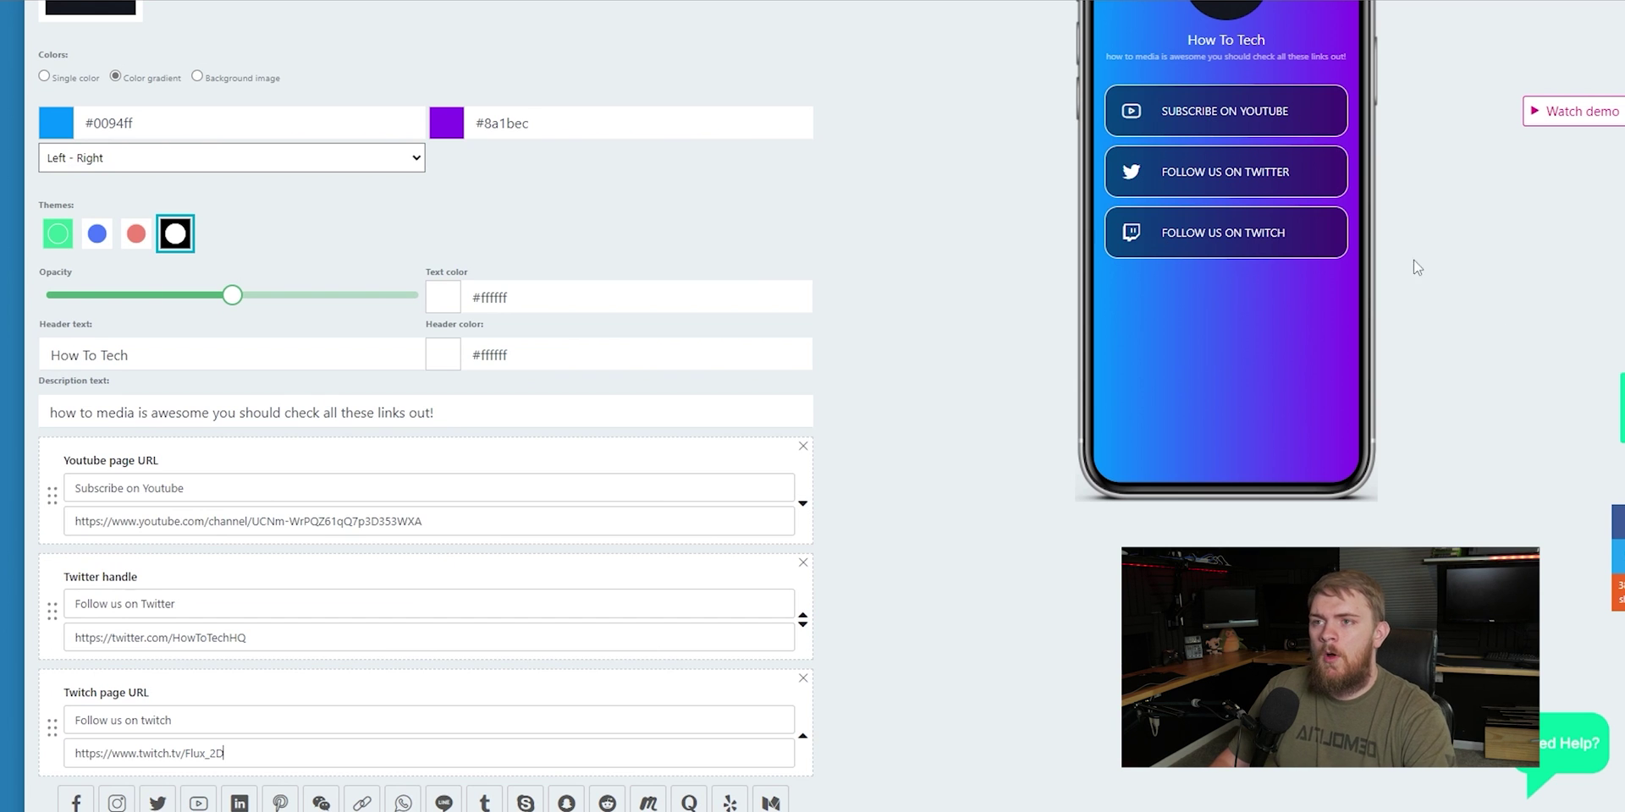
pyautogui.scroll(-4, 1007, 519)
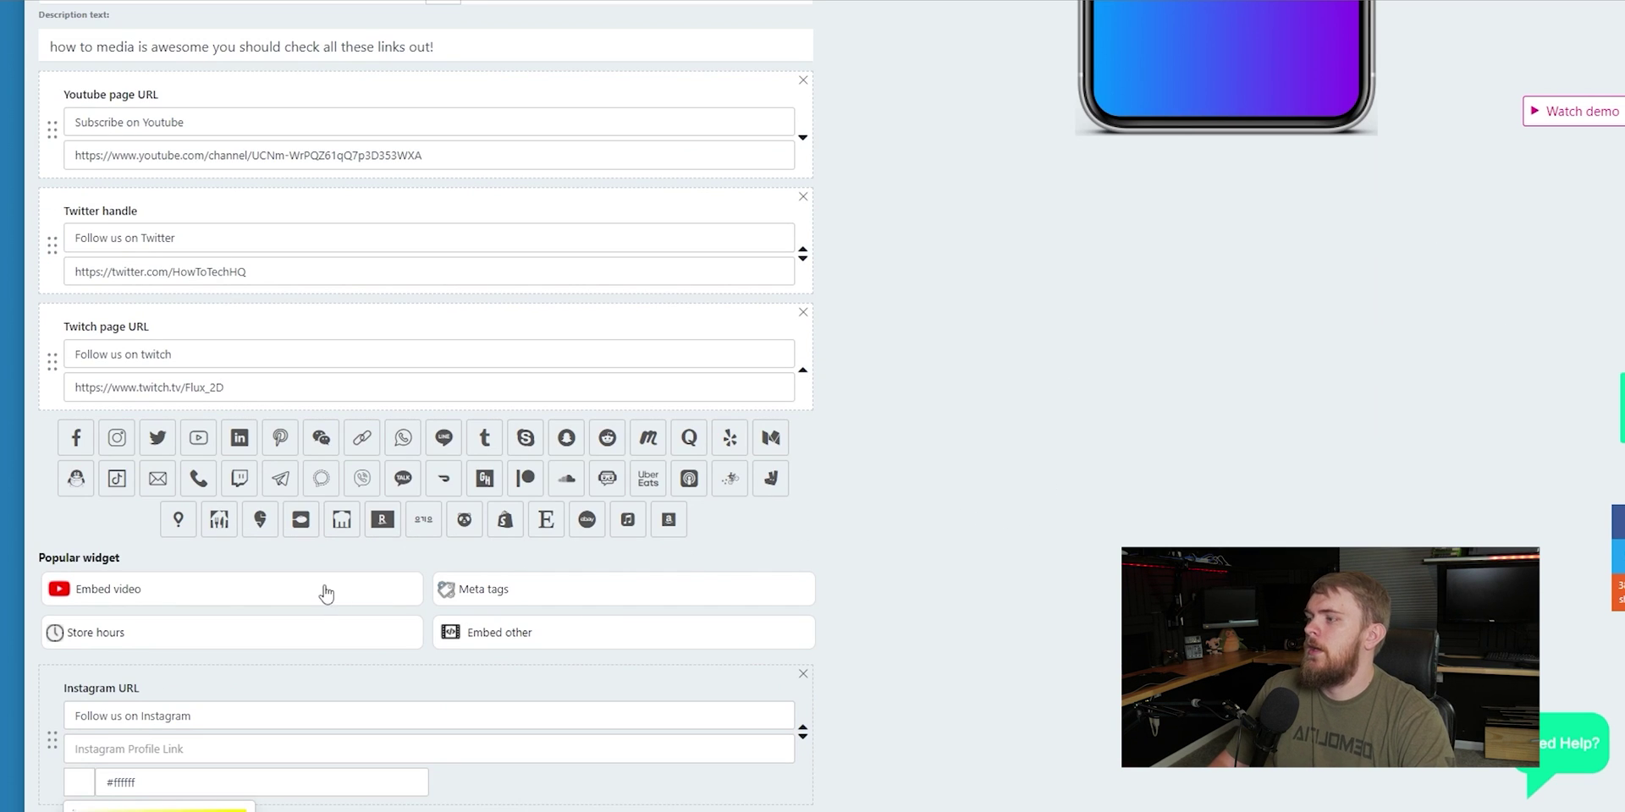
# Step: Preview the Embed video and Embed other widgets forms, then open Add A Youtube Card
pyautogui.click(254, 592)
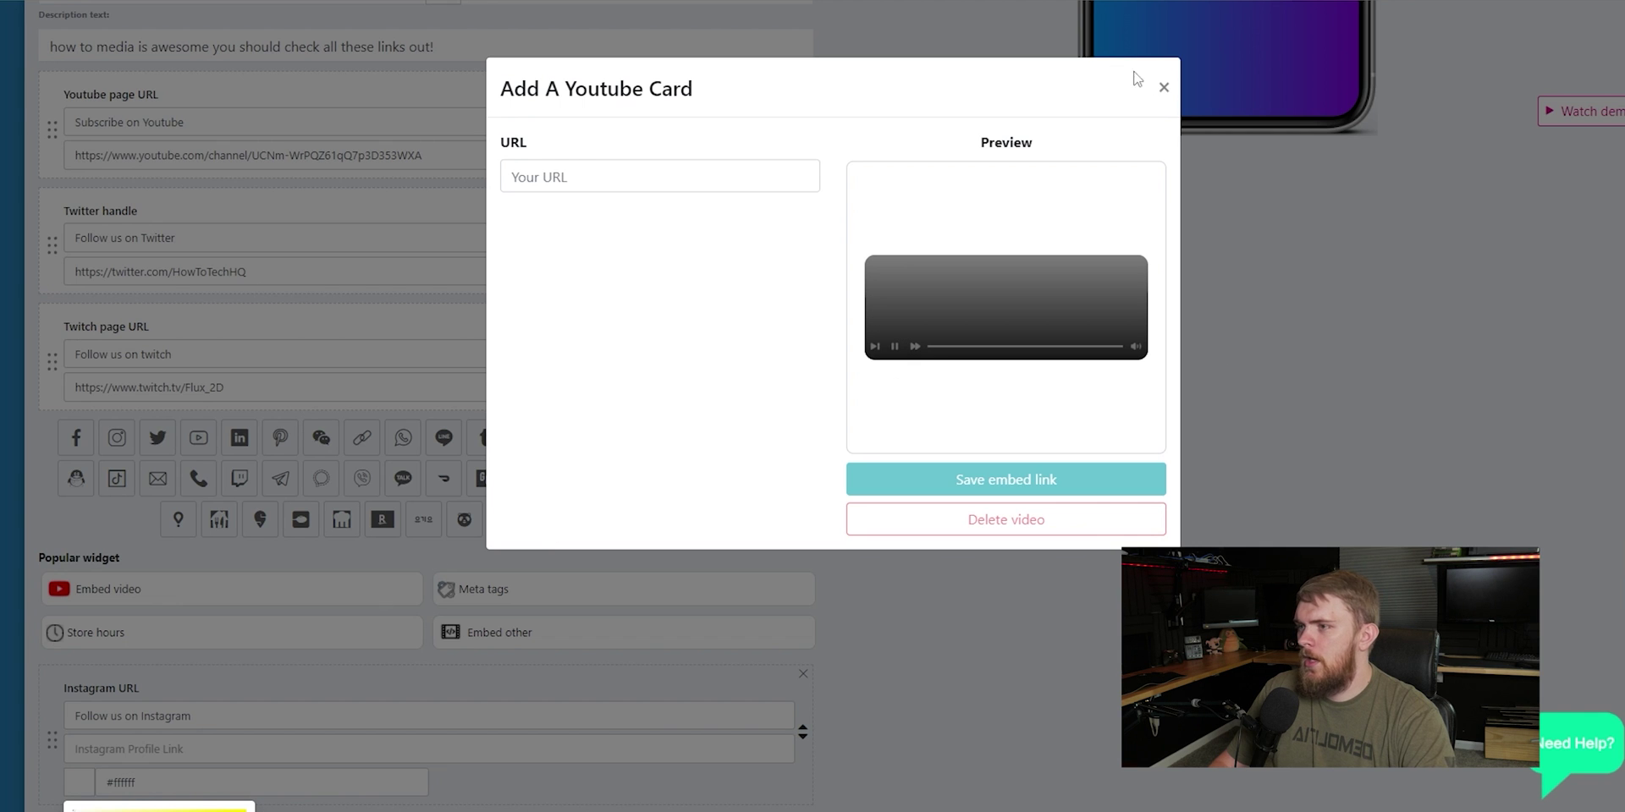
pyautogui.click(1164, 87)
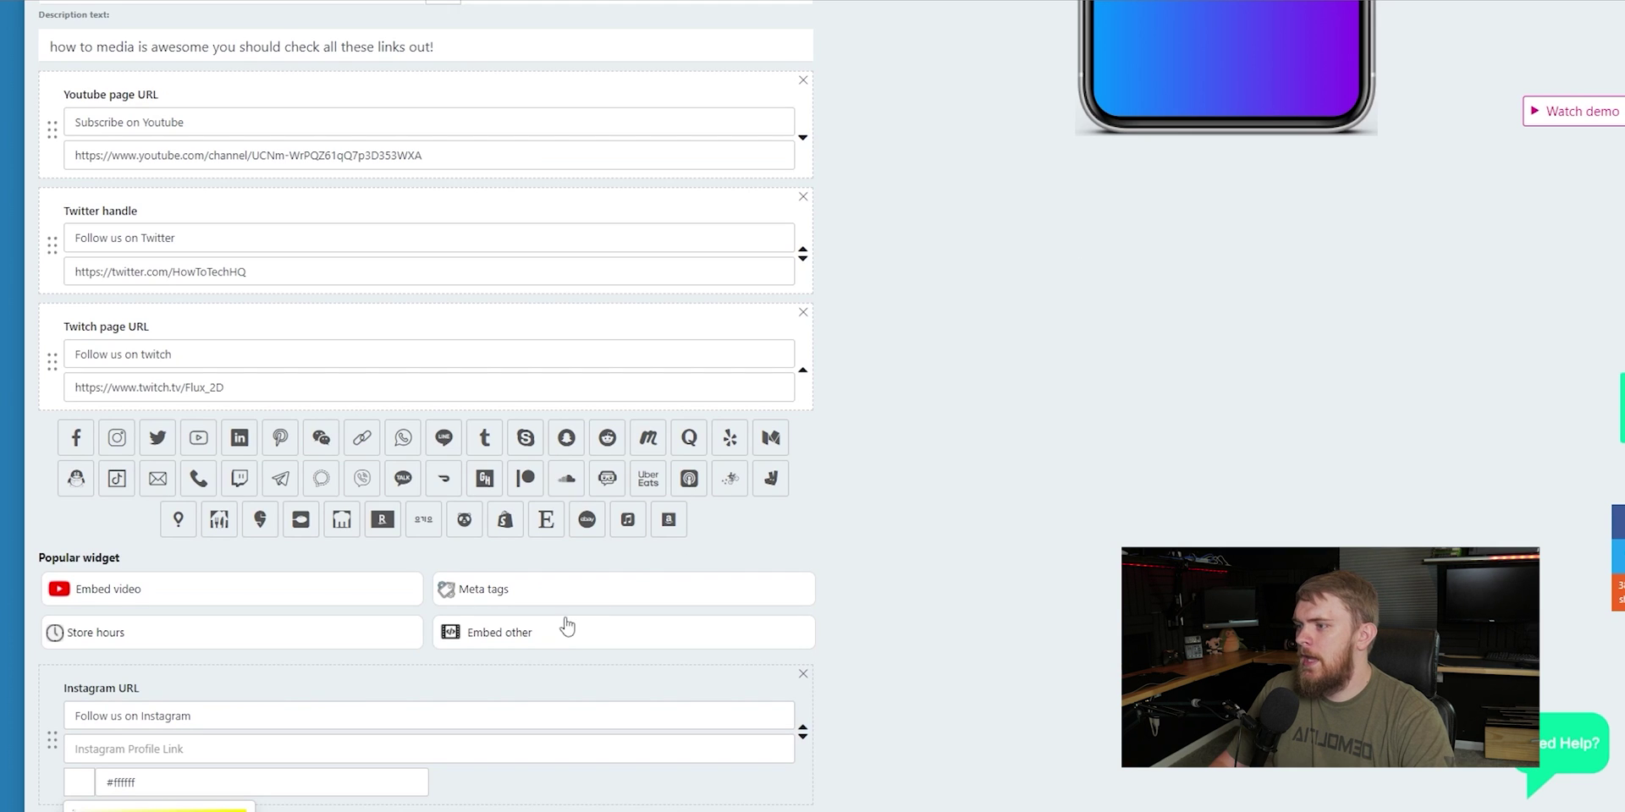
pyautogui.click(532, 648)
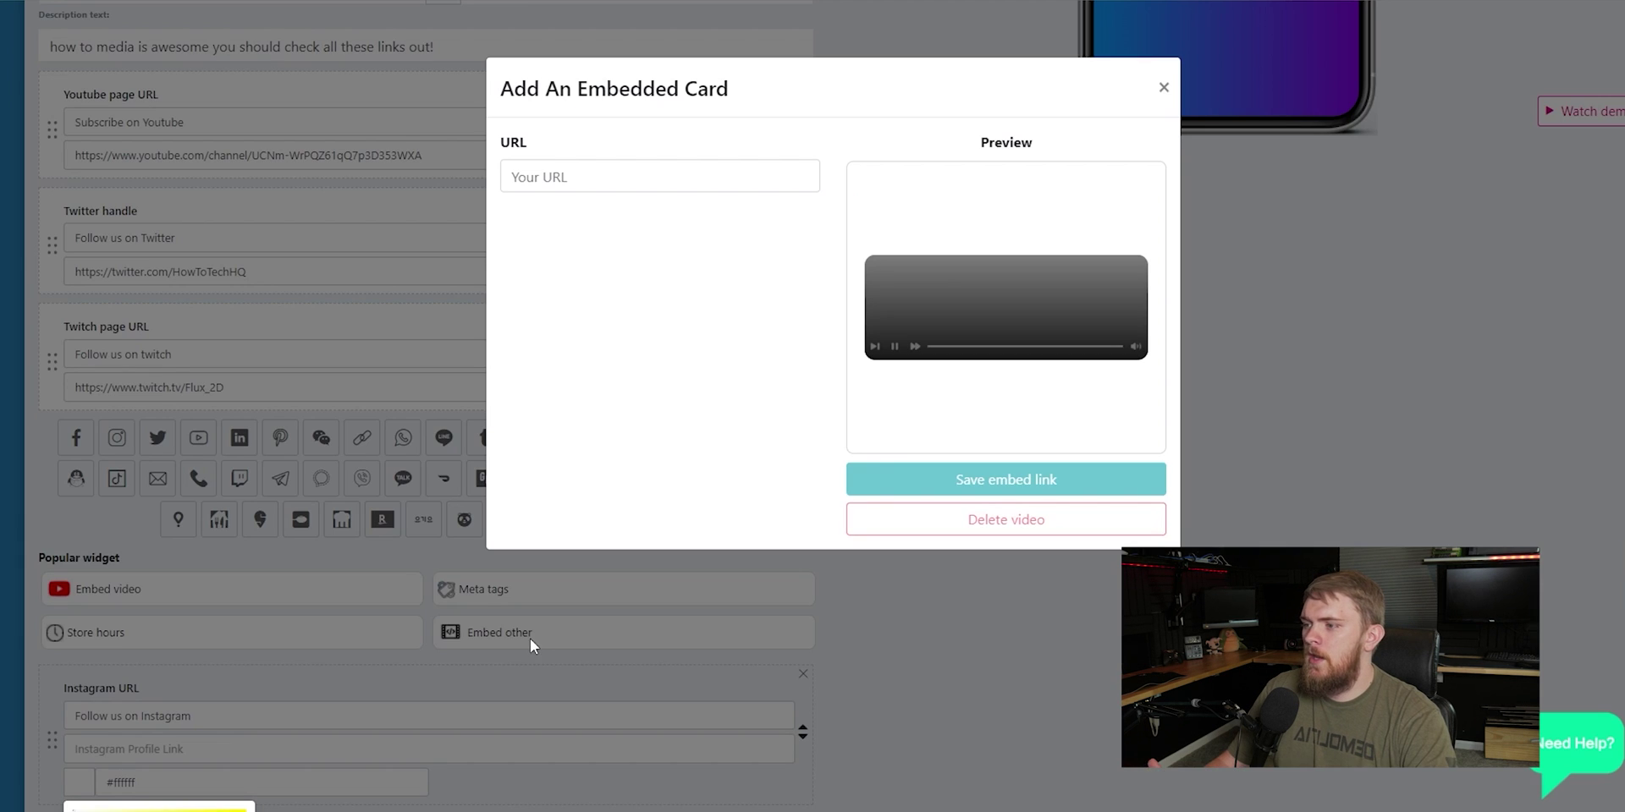
pyautogui.click(1164, 88)
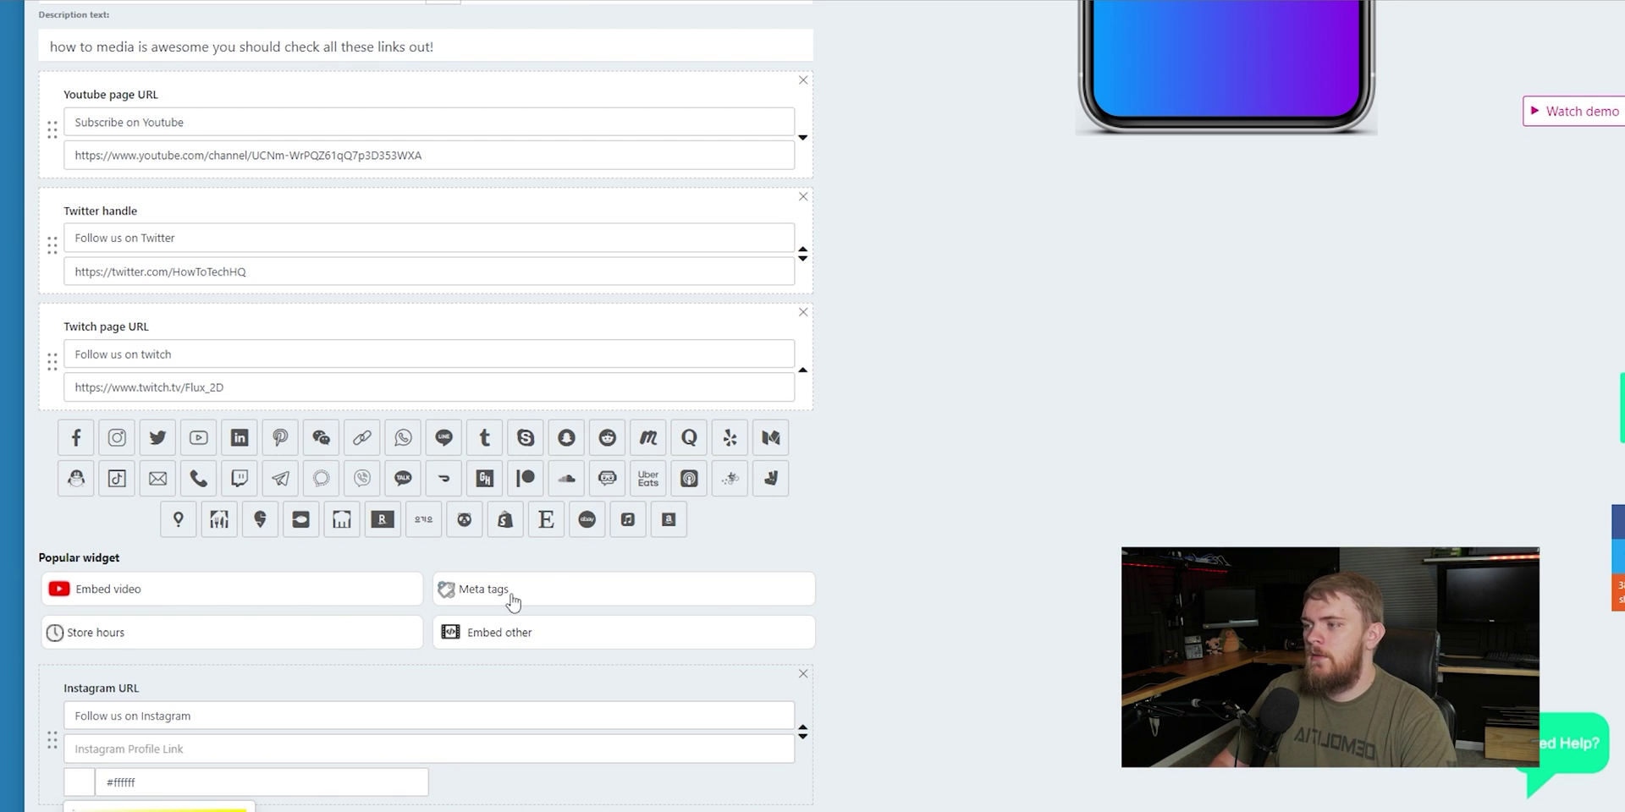
pyautogui.click(252, 604)
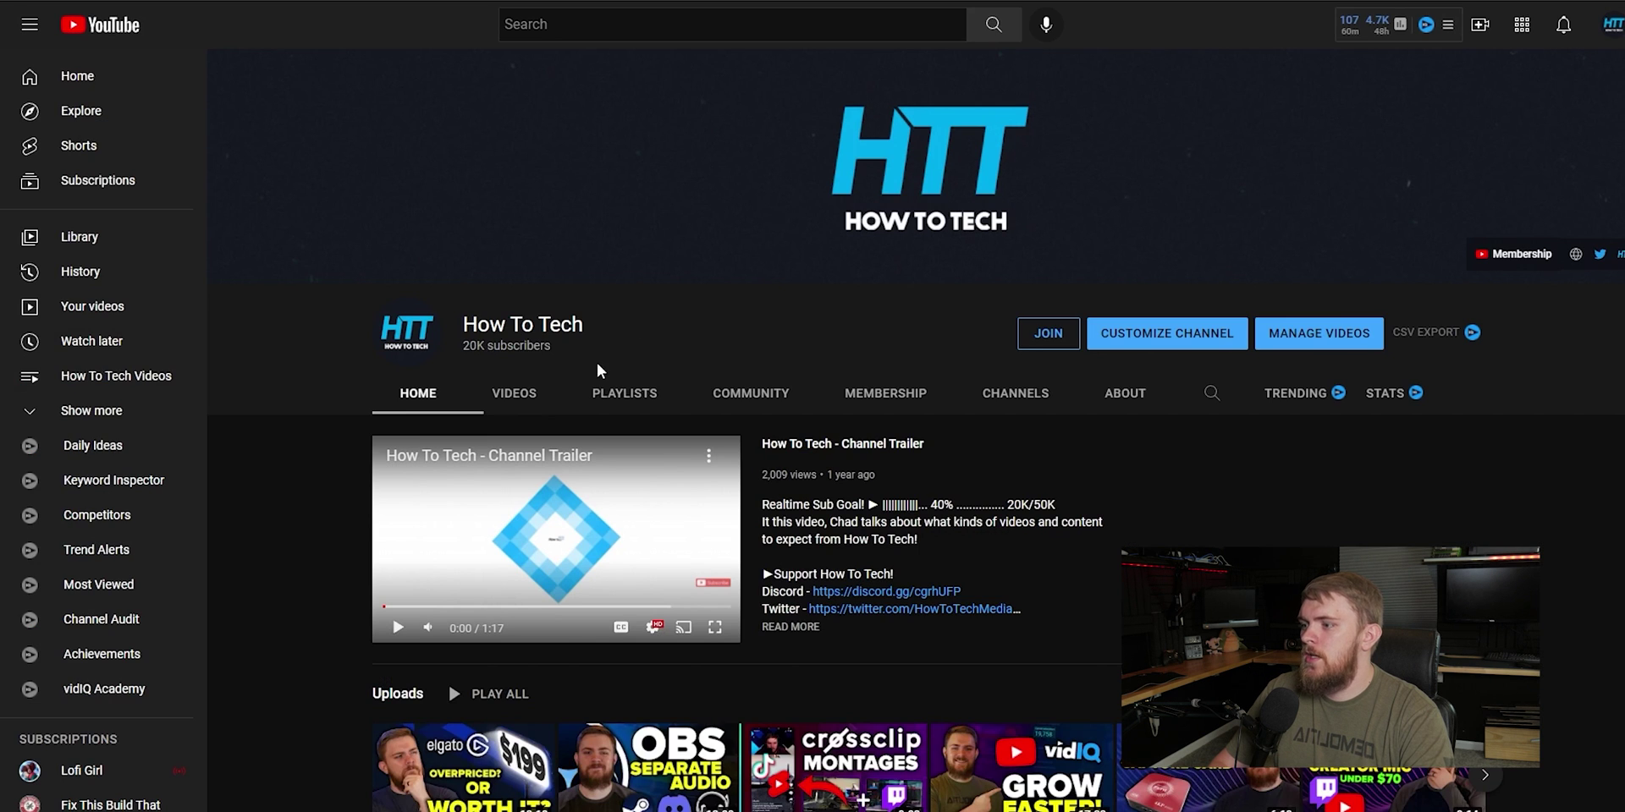
# Step: Copy the link of the OBS Studio separate audio video from the How To Tech channel
pyautogui.scroll(-3, 597, 370)
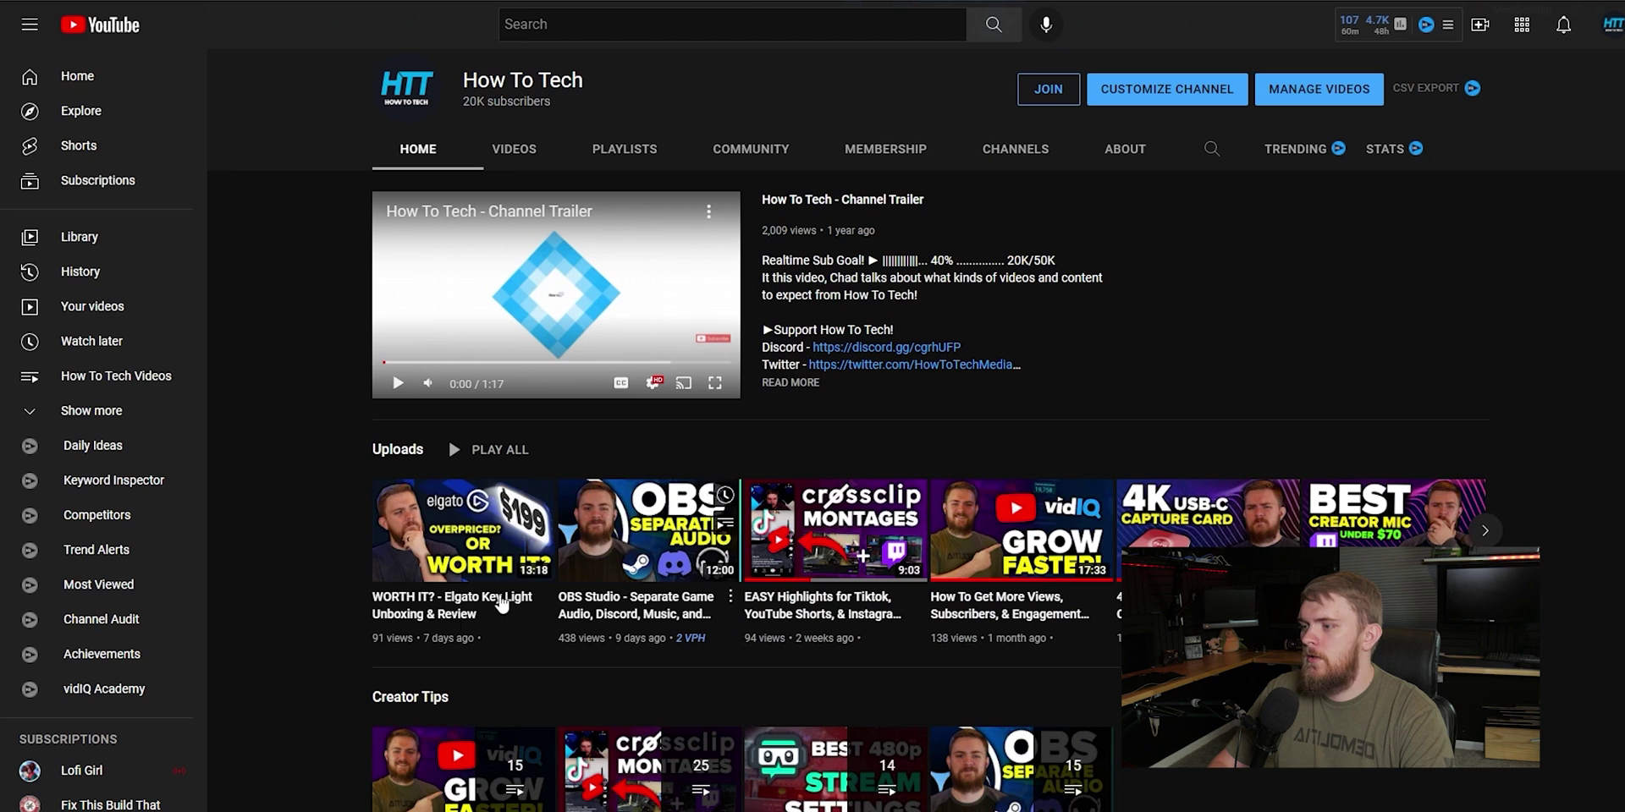
pyautogui.rightClick(433, 607)
pyautogui.click(622, 664)
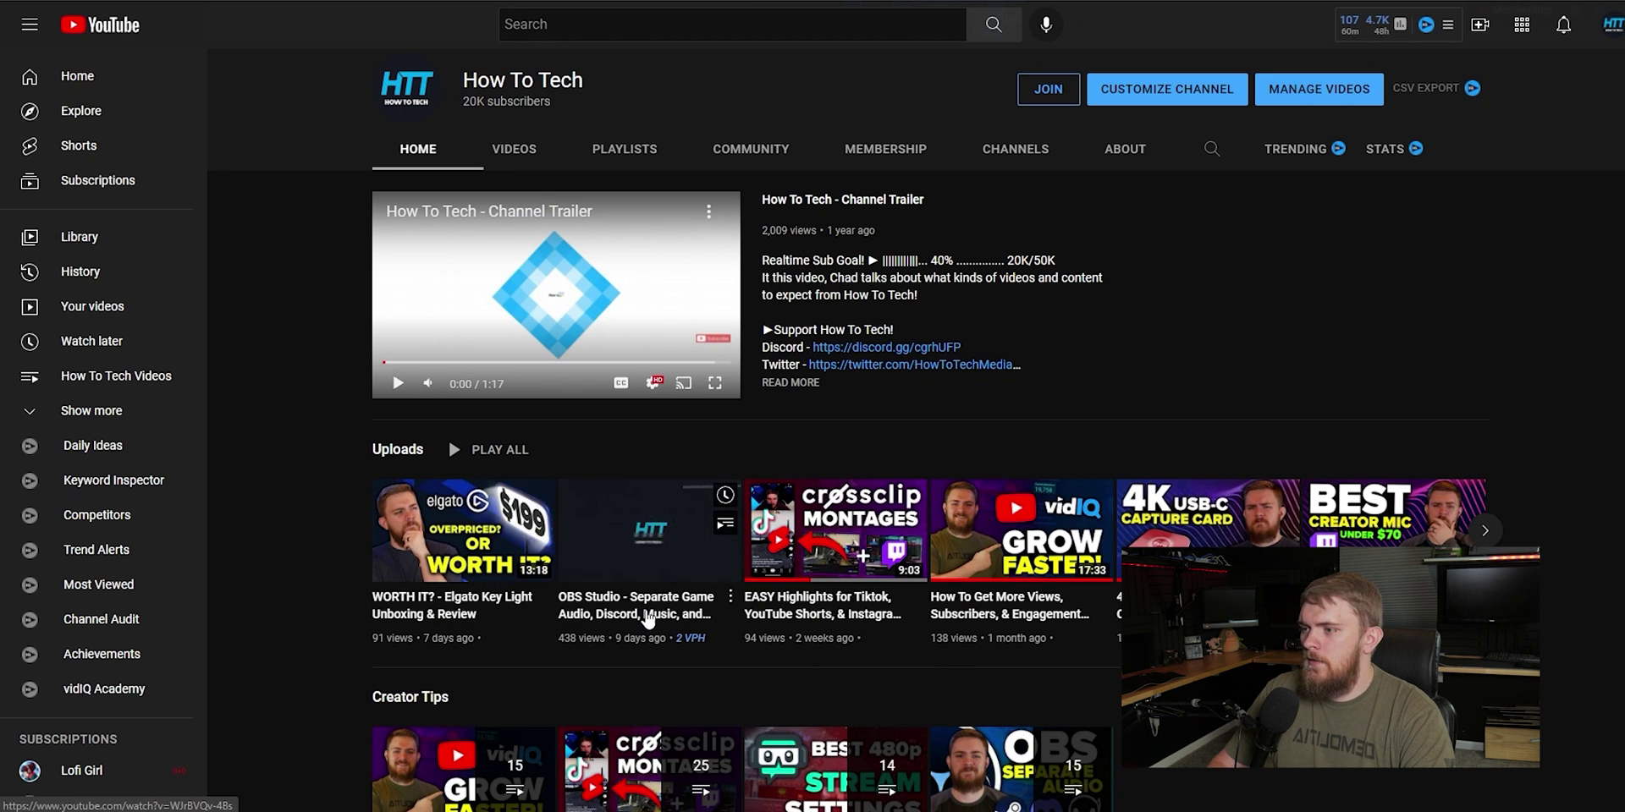
pyautogui.rightClick(646, 617)
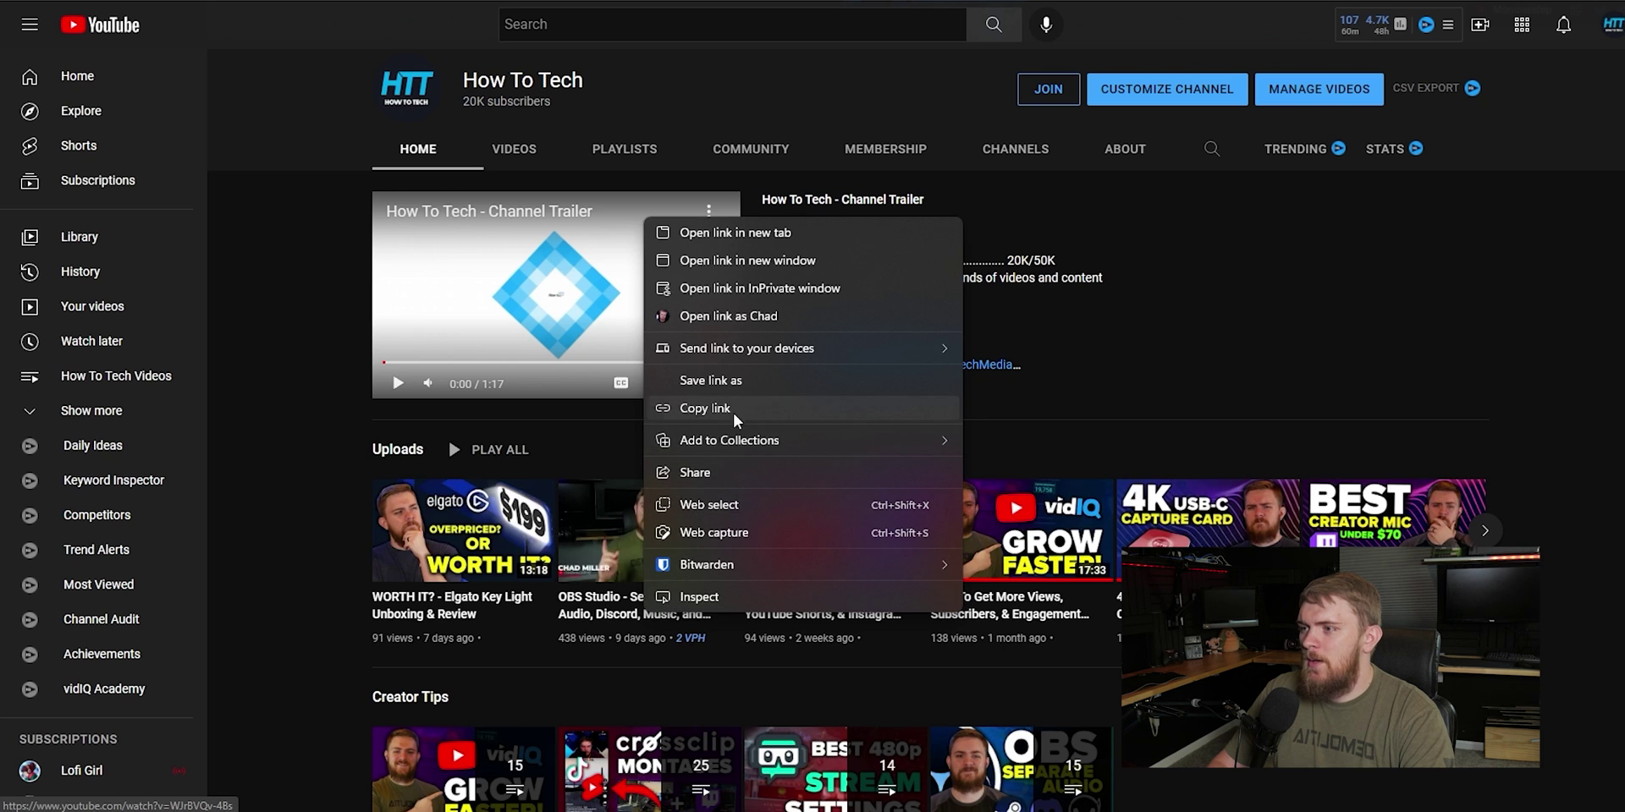
pyautogui.click(652, 408)
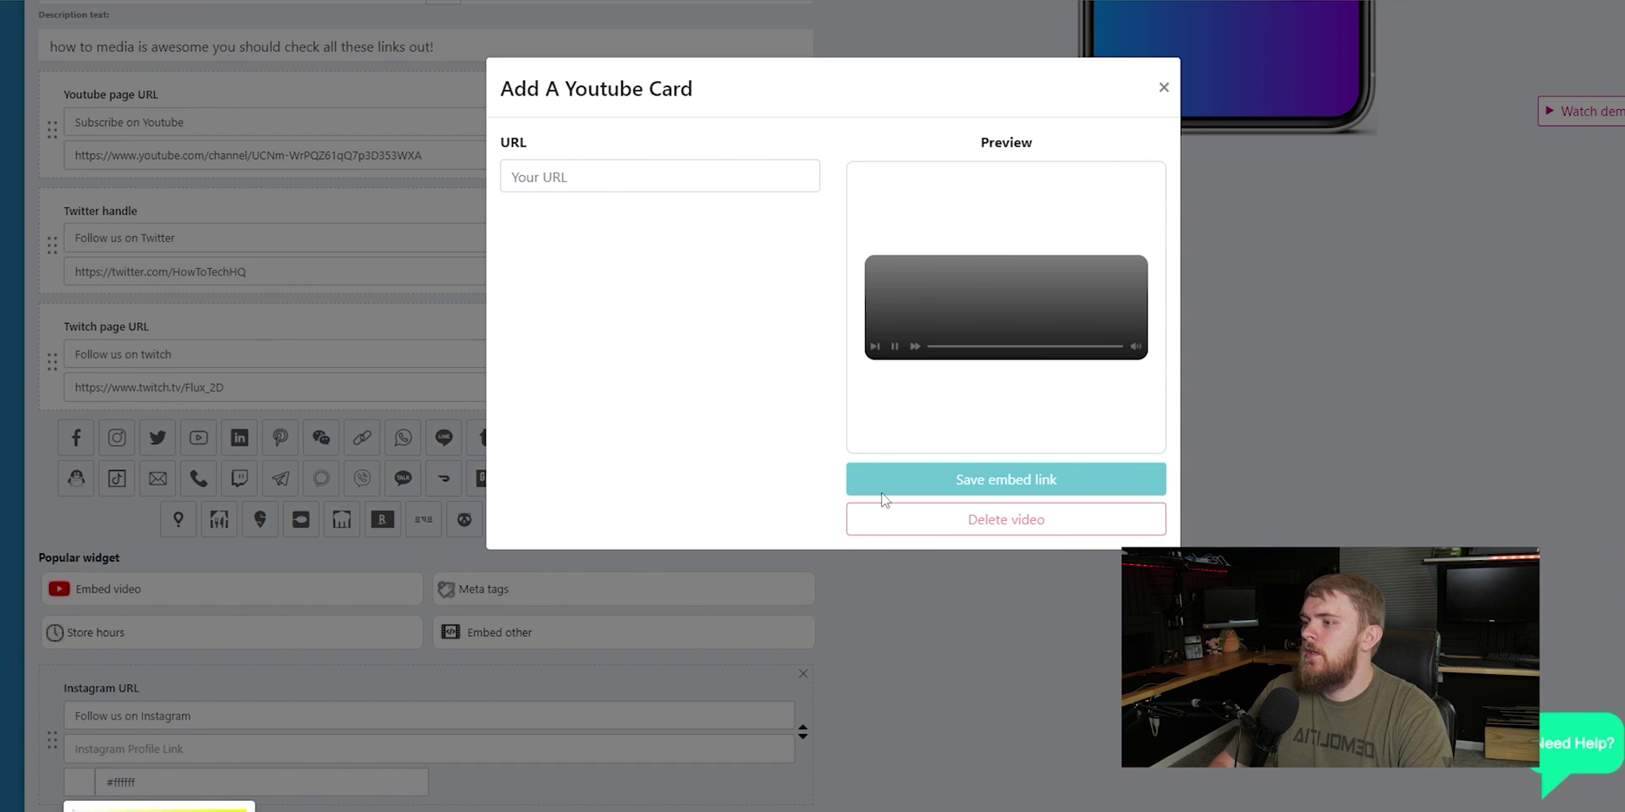
# Step: Paste the OBS Studio video link into the YouTube card and save the embed
pyautogui.click(607, 173)
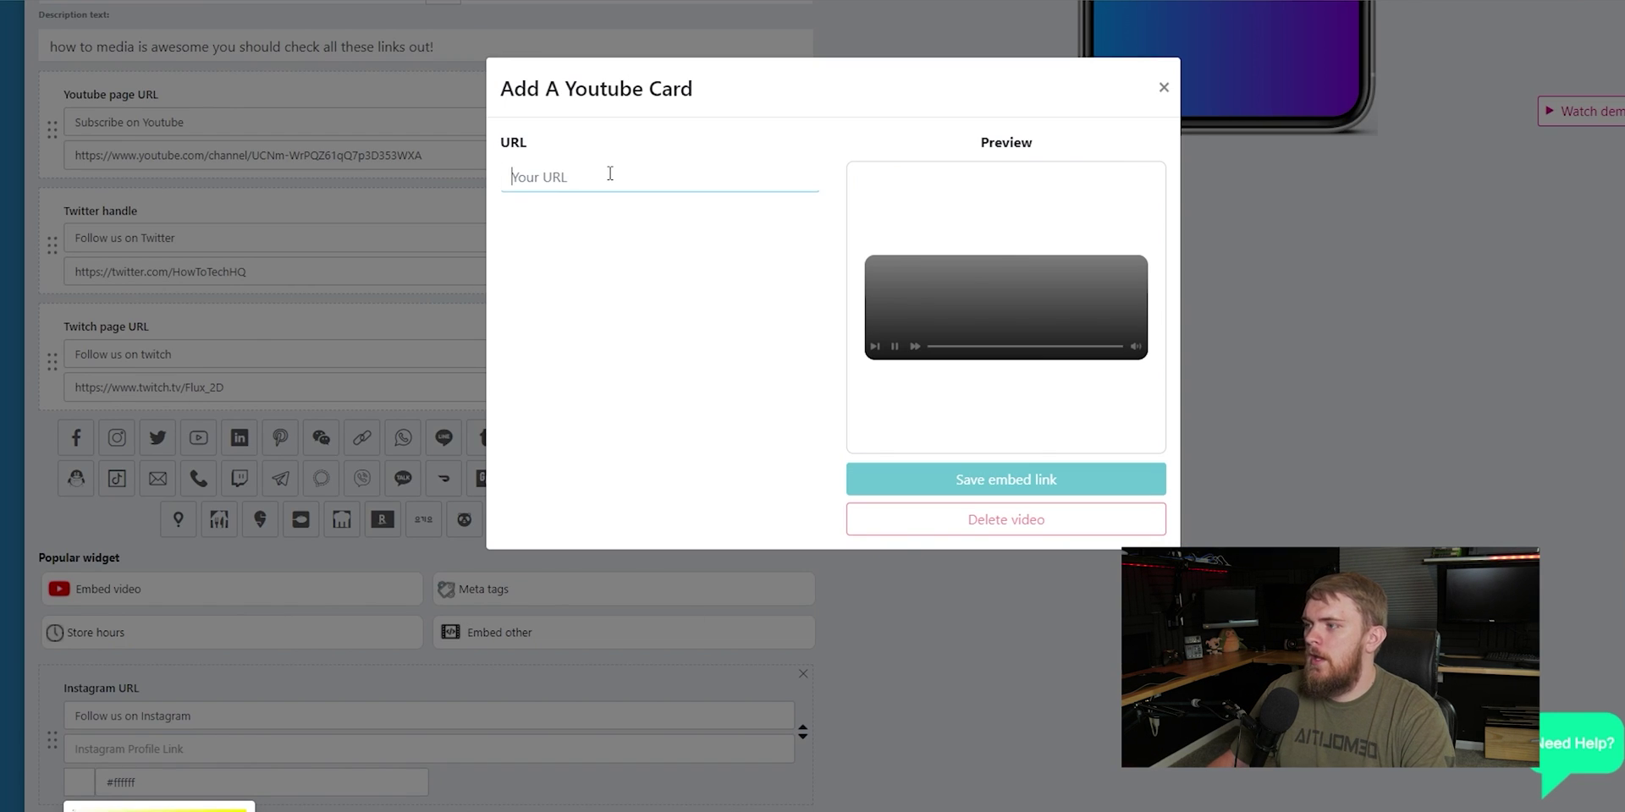
pyautogui.write('https://www.youtube.com/watch?v=WJrBVQv-4Bs')
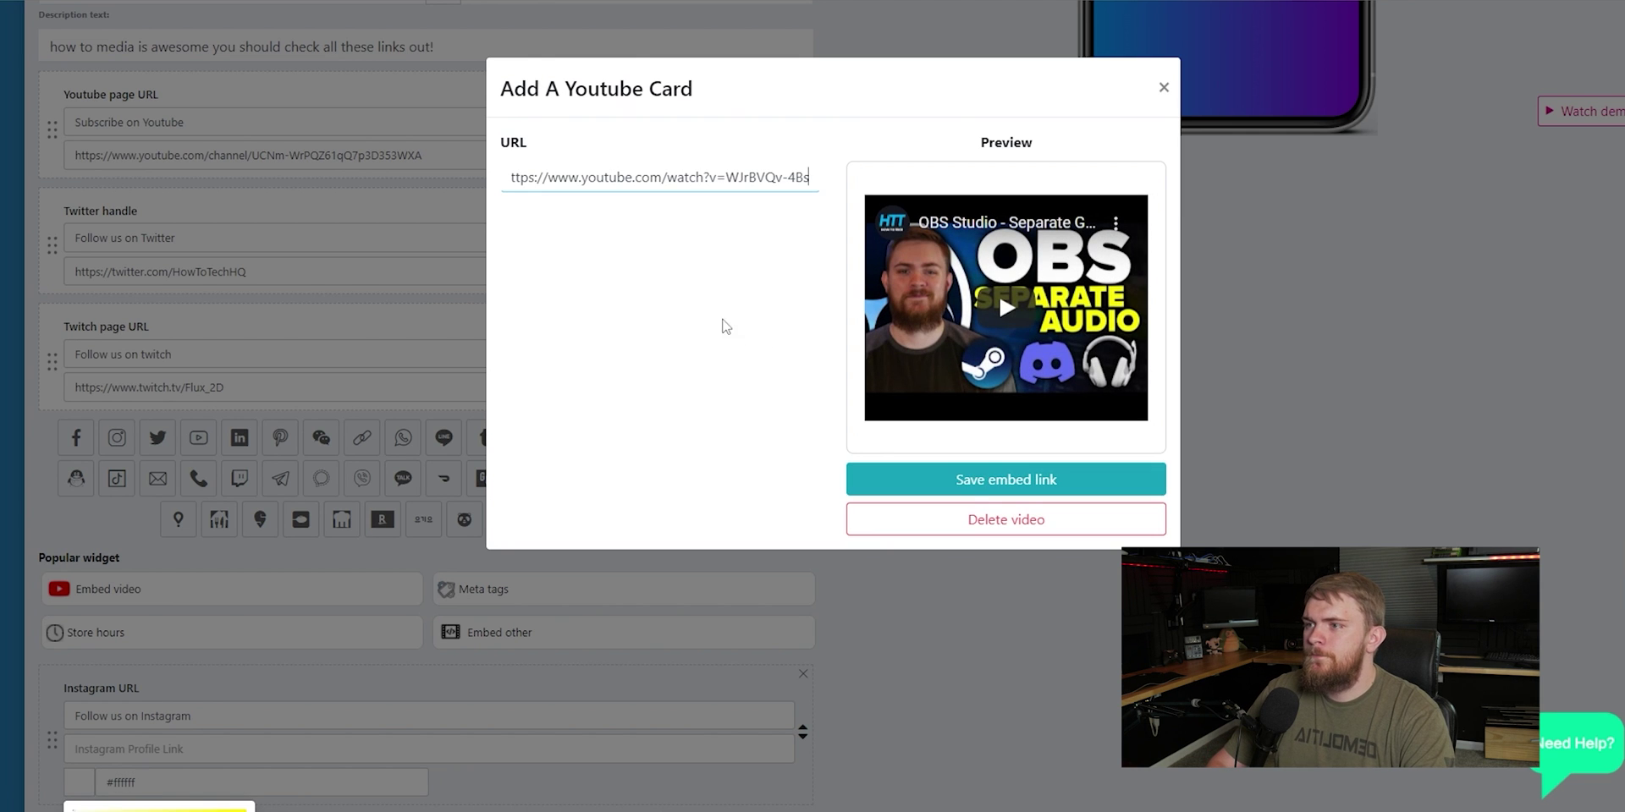
pyautogui.click(969, 480)
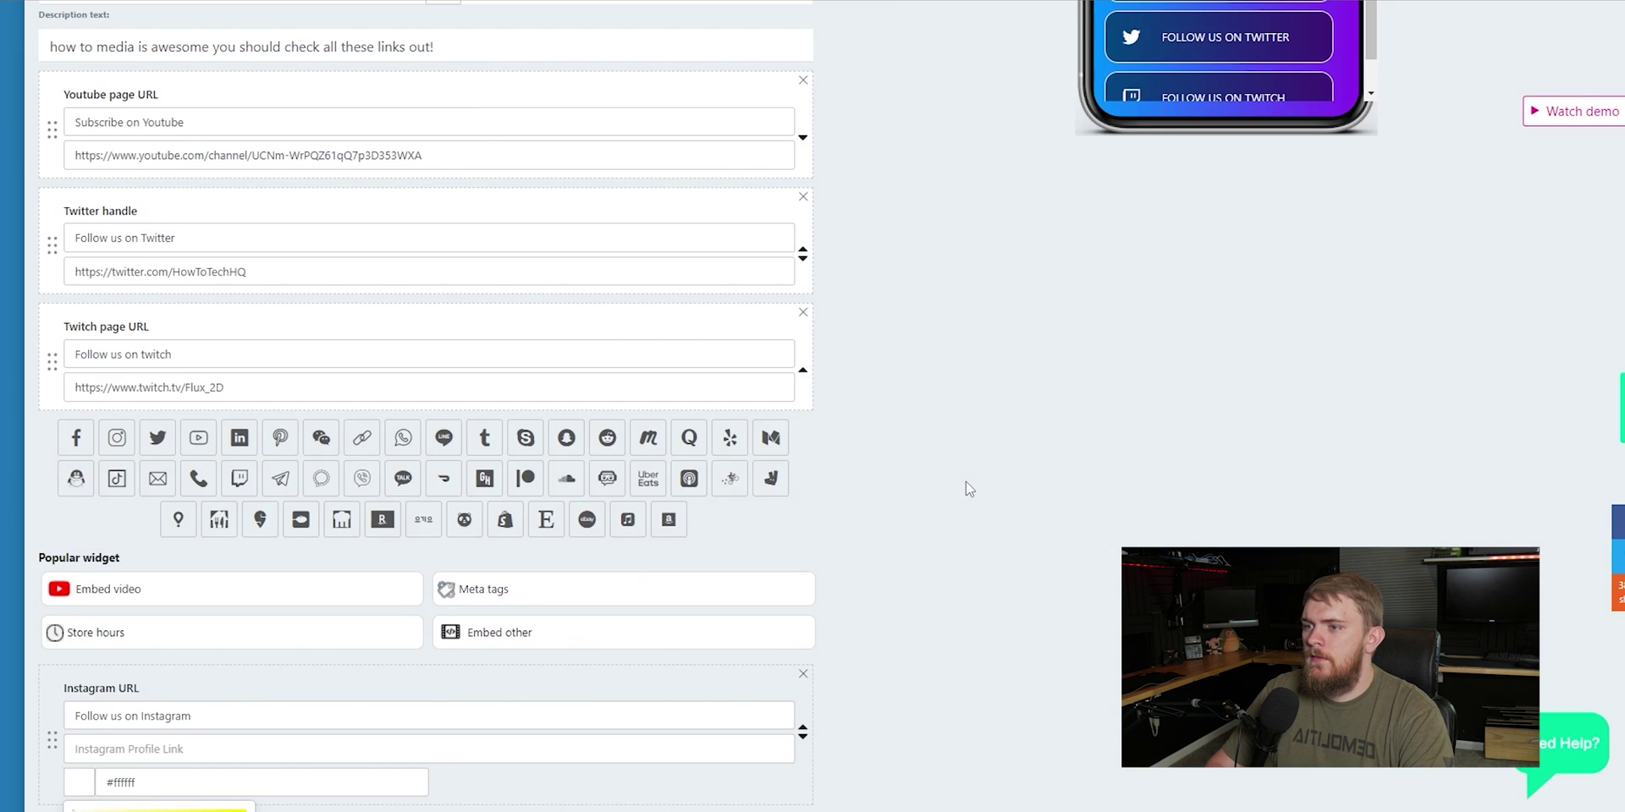
pyautogui.scroll(5, 967, 481)
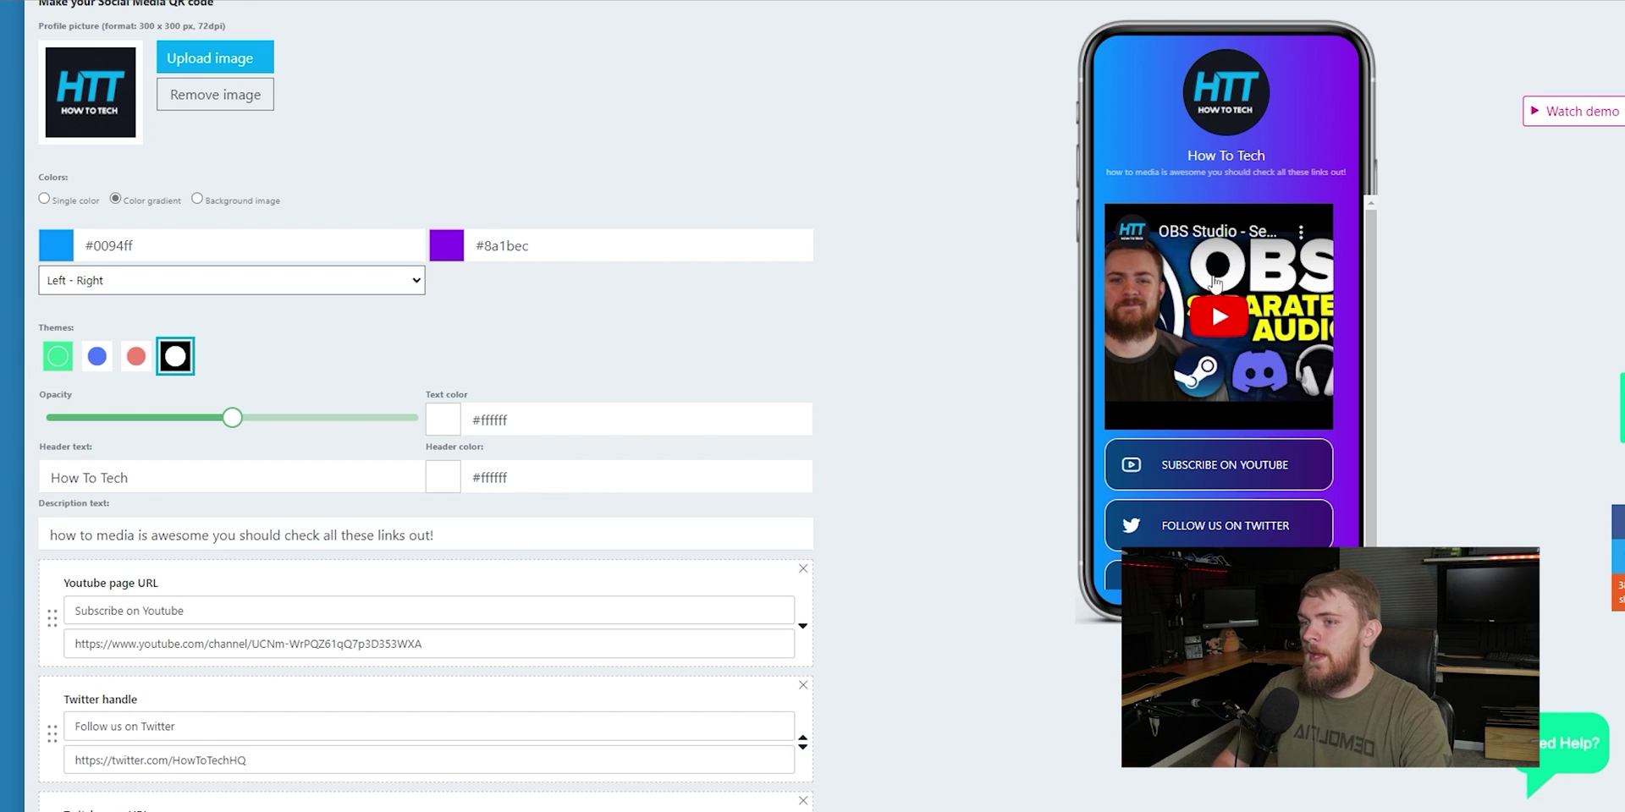
pyautogui.scroll(-4, 999, 354)
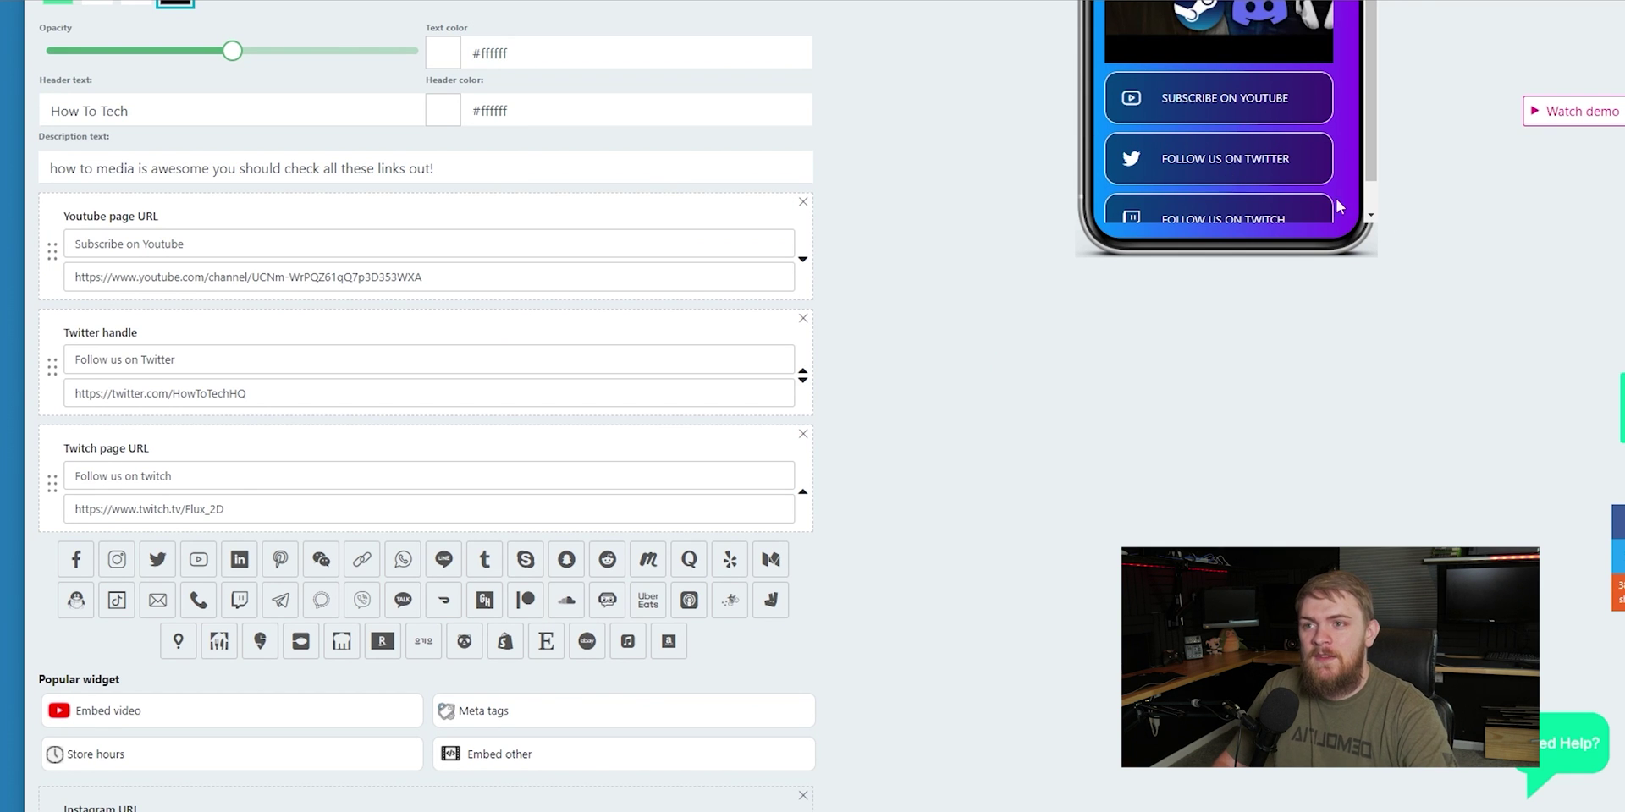
pyautogui.scroll(5, 1336, 203)
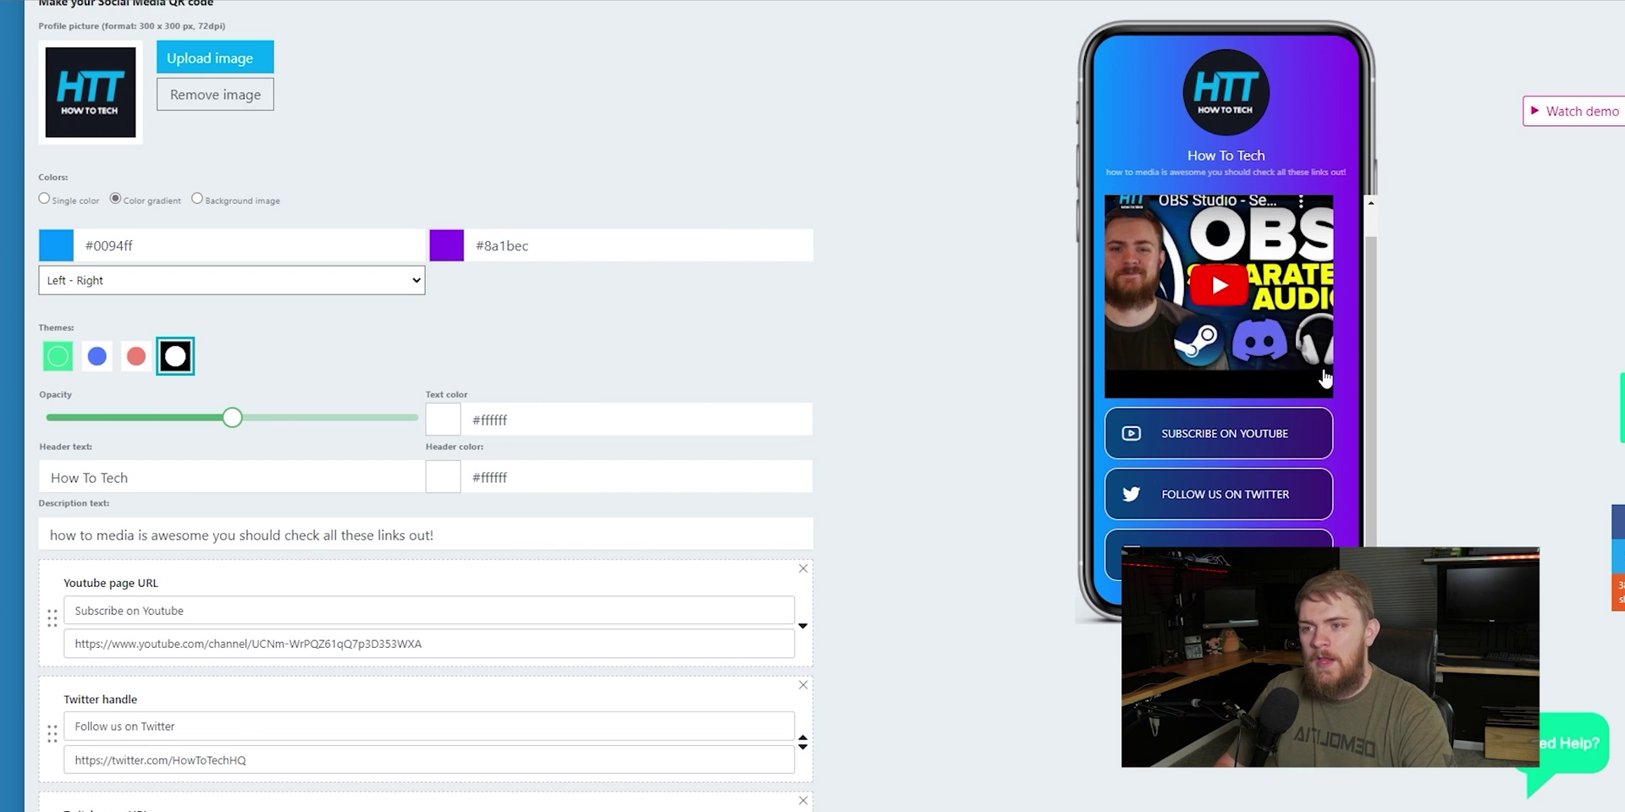
pyautogui.scroll(-1, 1324, 364)
pyautogui.scroll(4, 1316, 418)
pyautogui.scroll(-3, 1313, 413)
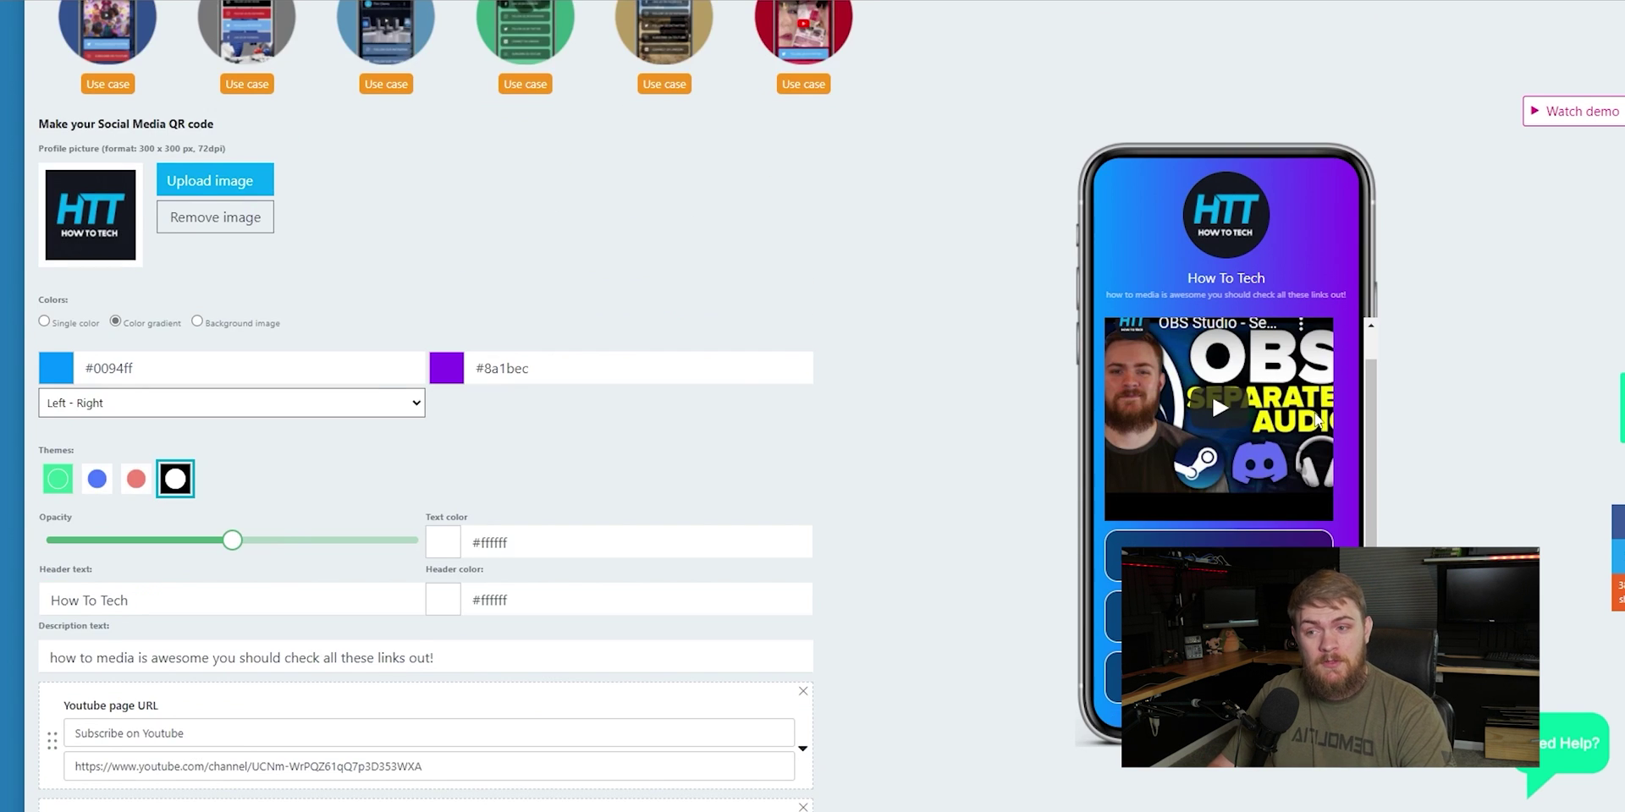
pyautogui.scroll(1, 1317, 421)
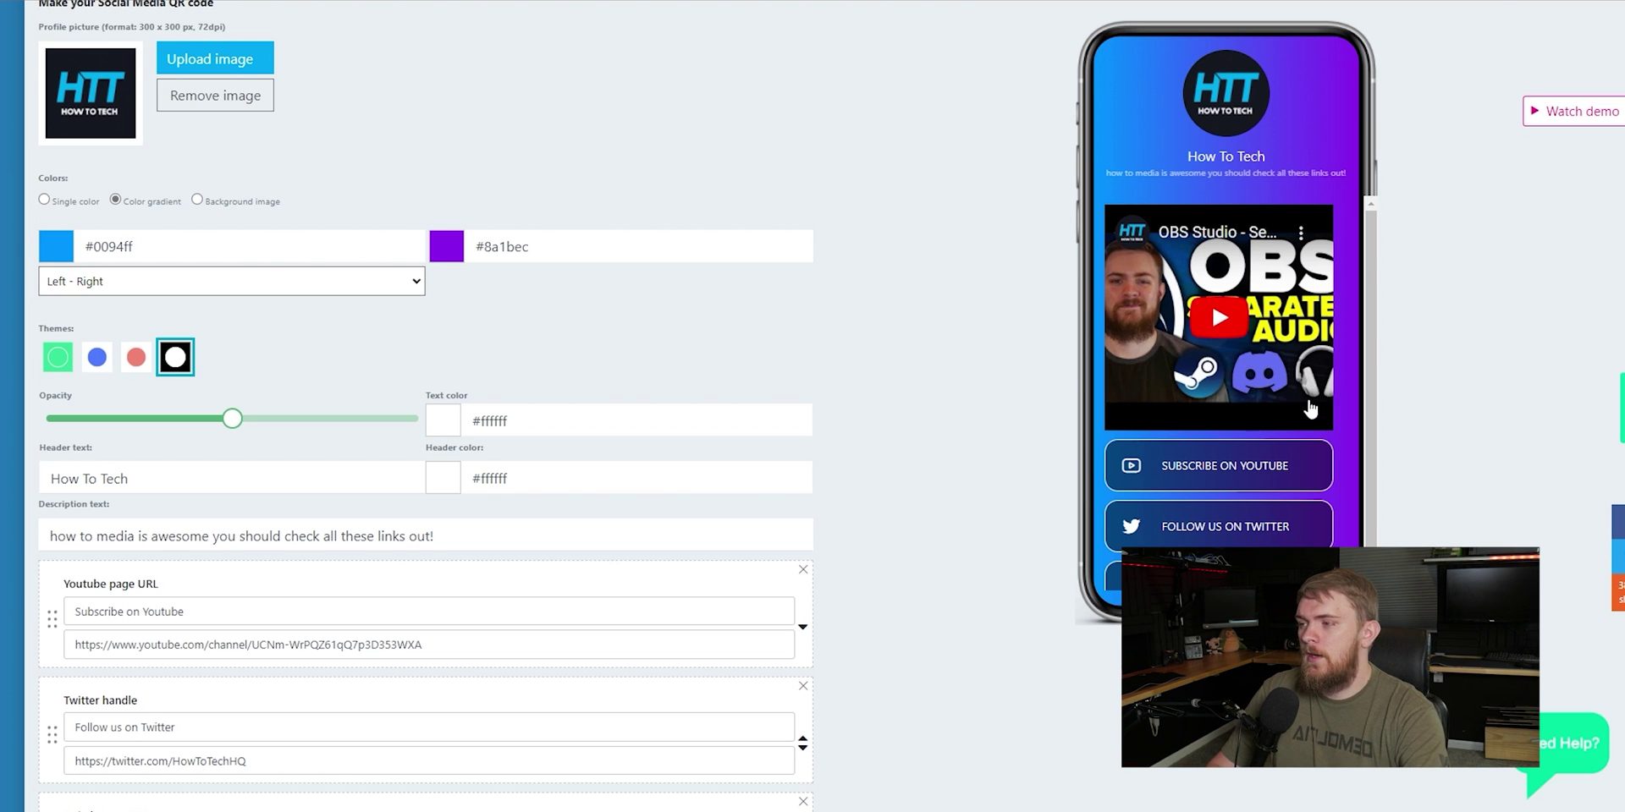
pyautogui.scroll(-10, 917, 378)
pyautogui.scroll(-4, 527, 438)
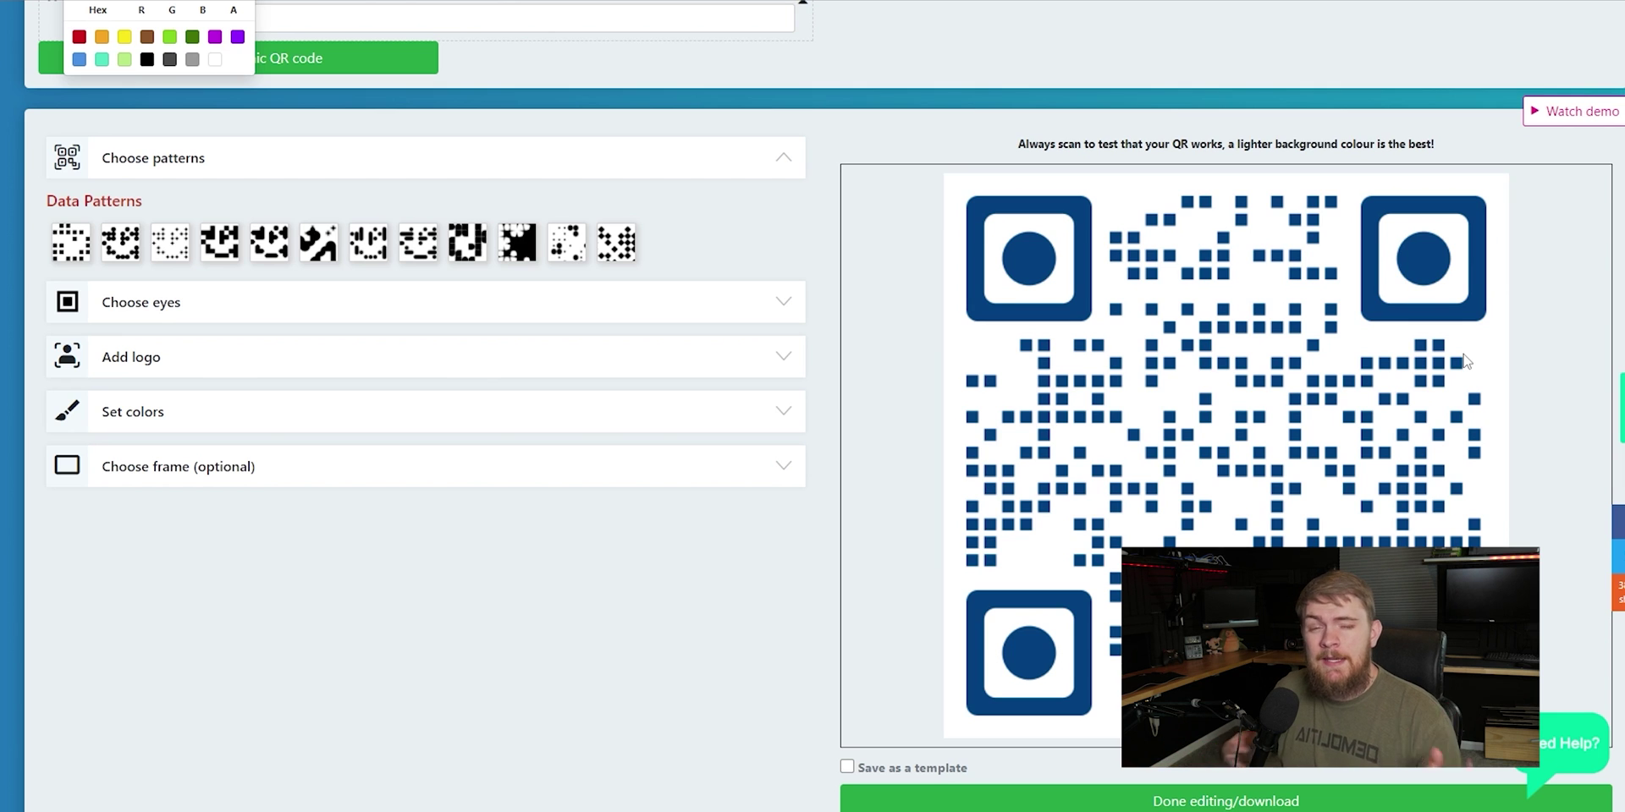
# Step: Use round-dot data modules and square-framed corner eyes with round centres
pyautogui.click(121, 245)
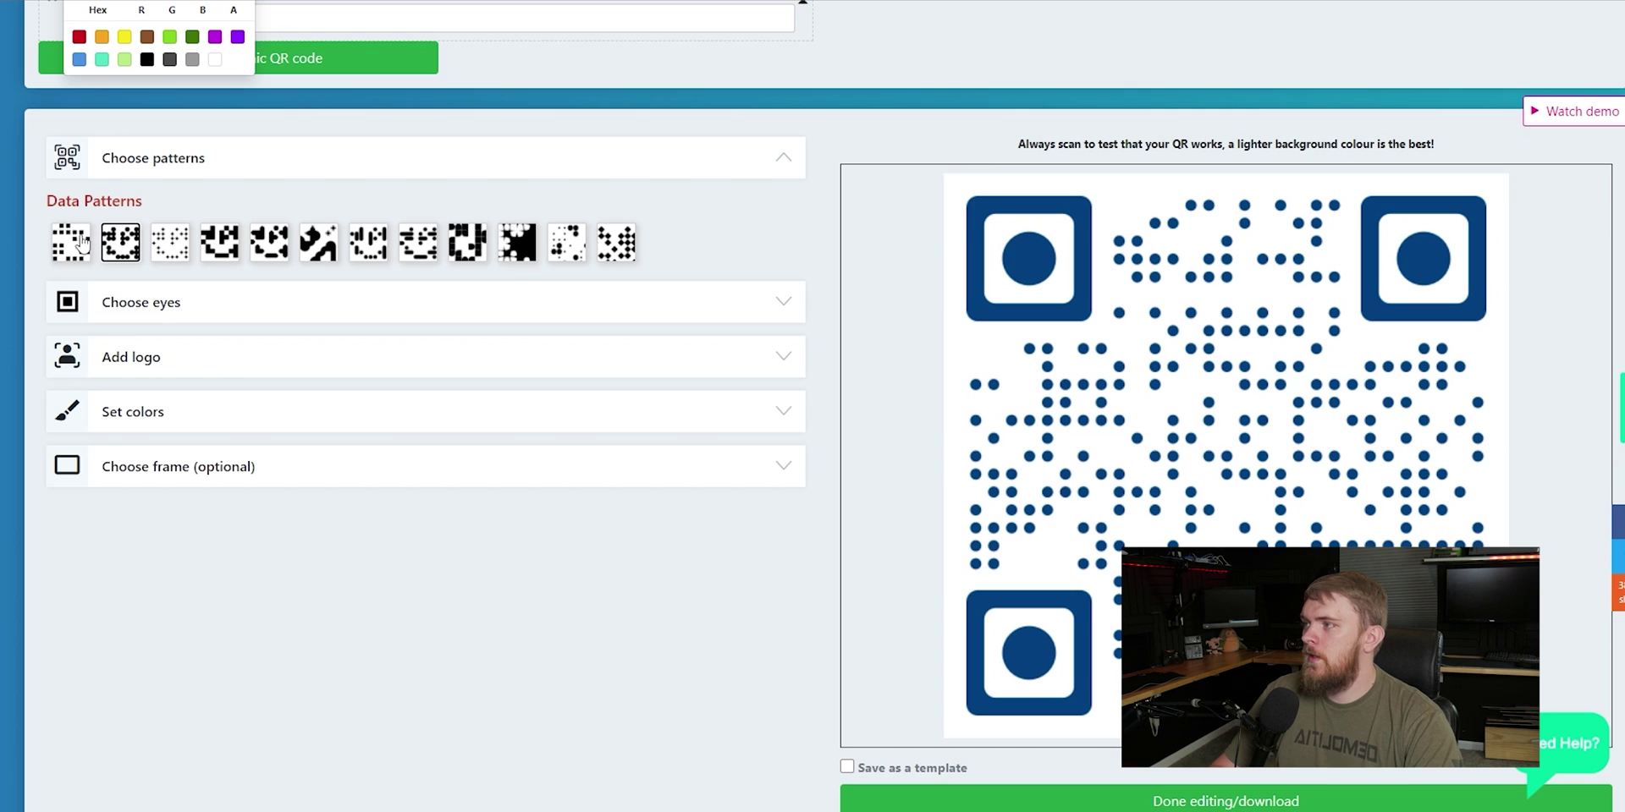
pyautogui.click(341, 301)
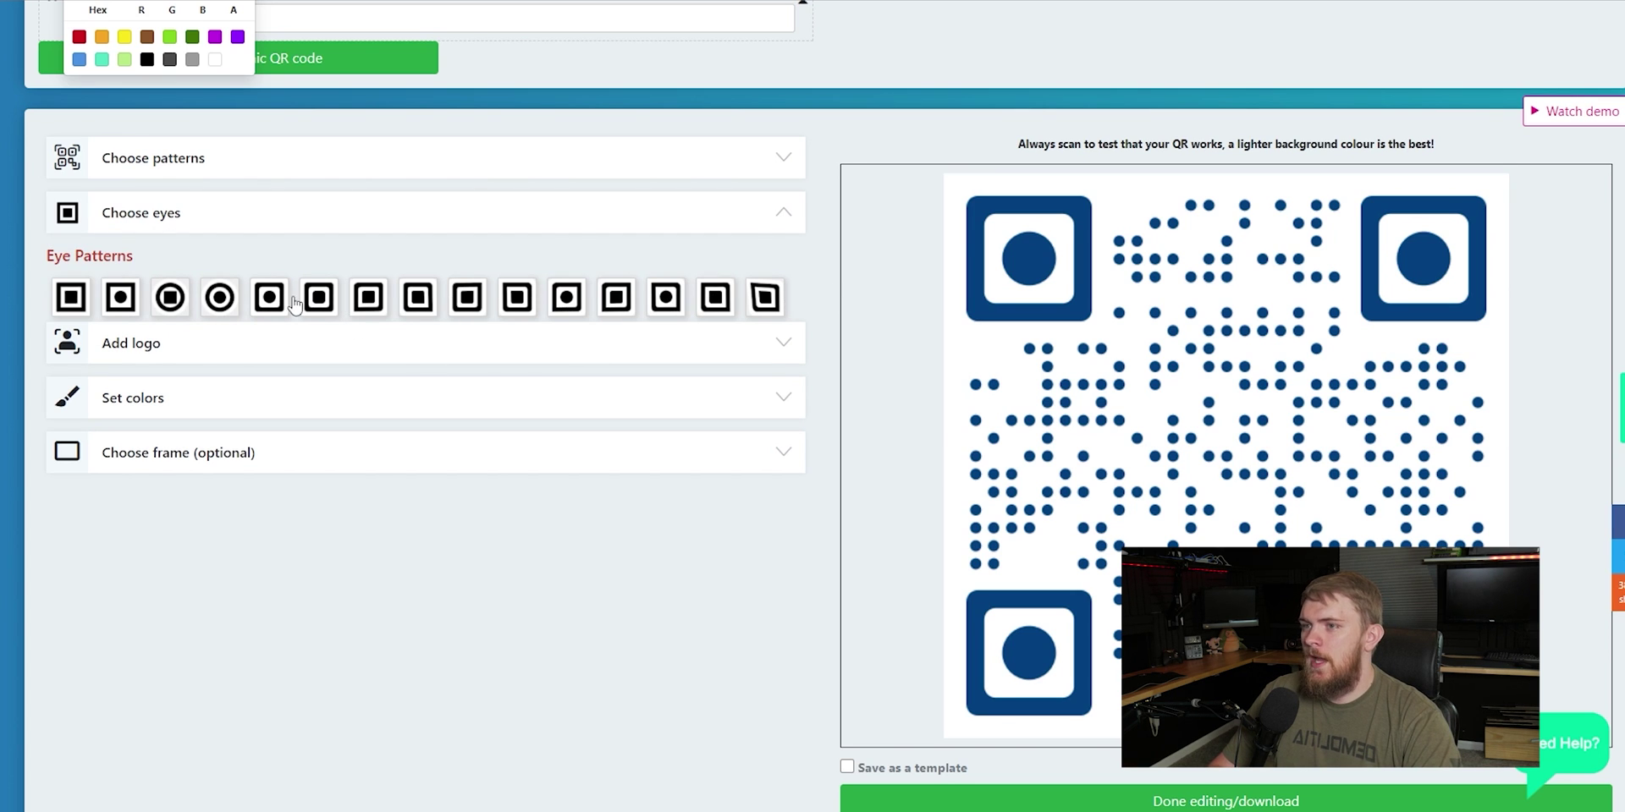
pyautogui.click(183, 304)
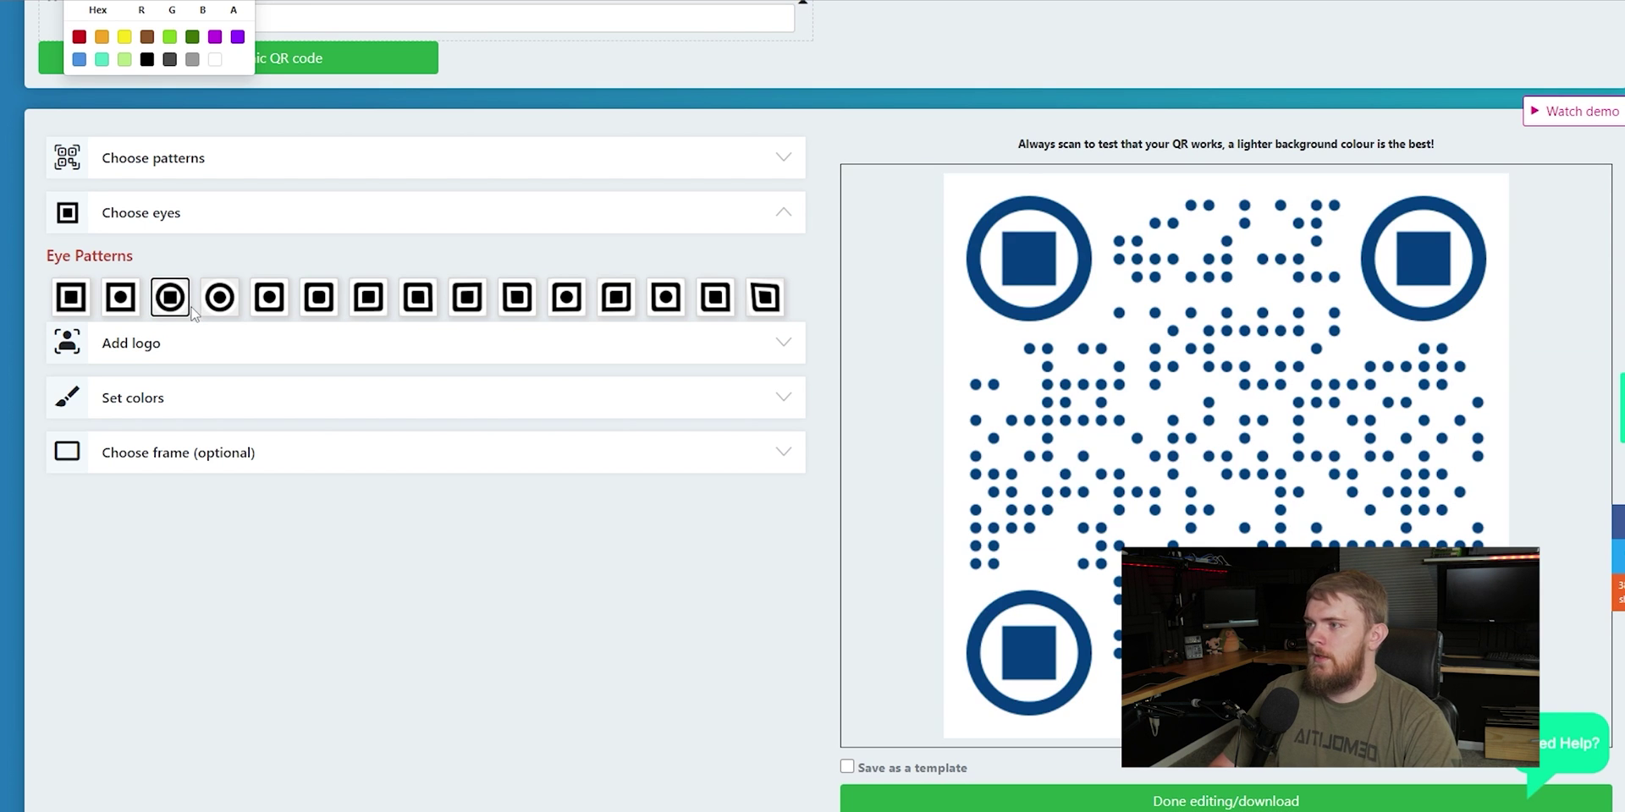
pyautogui.click(121, 303)
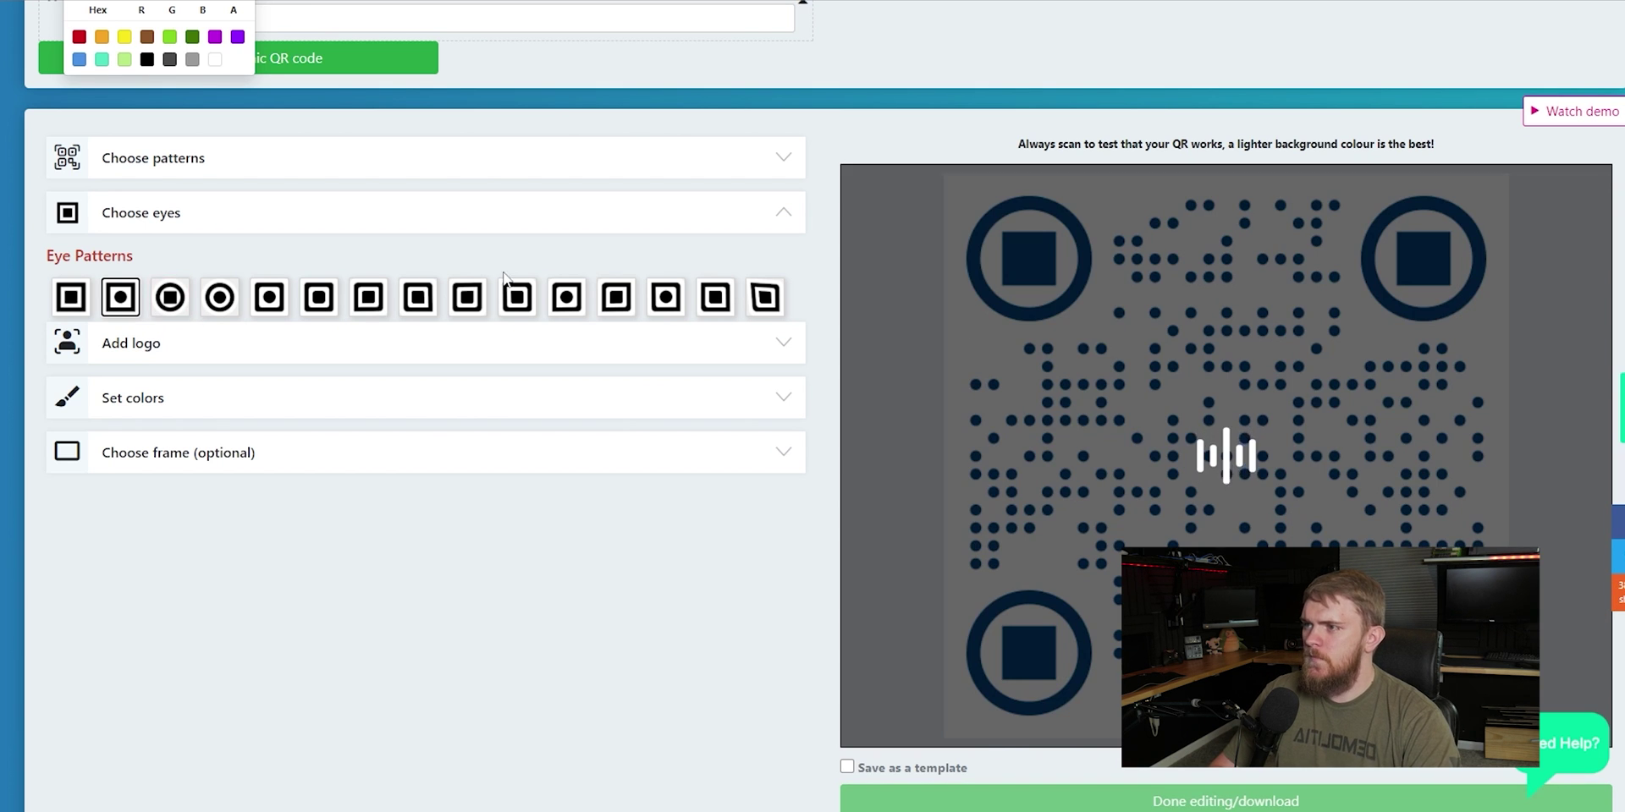
pyautogui.click(382, 359)
# Step: Upload Logo AVI.png as the centre logo of the QR code
pyautogui.click(152, 423)
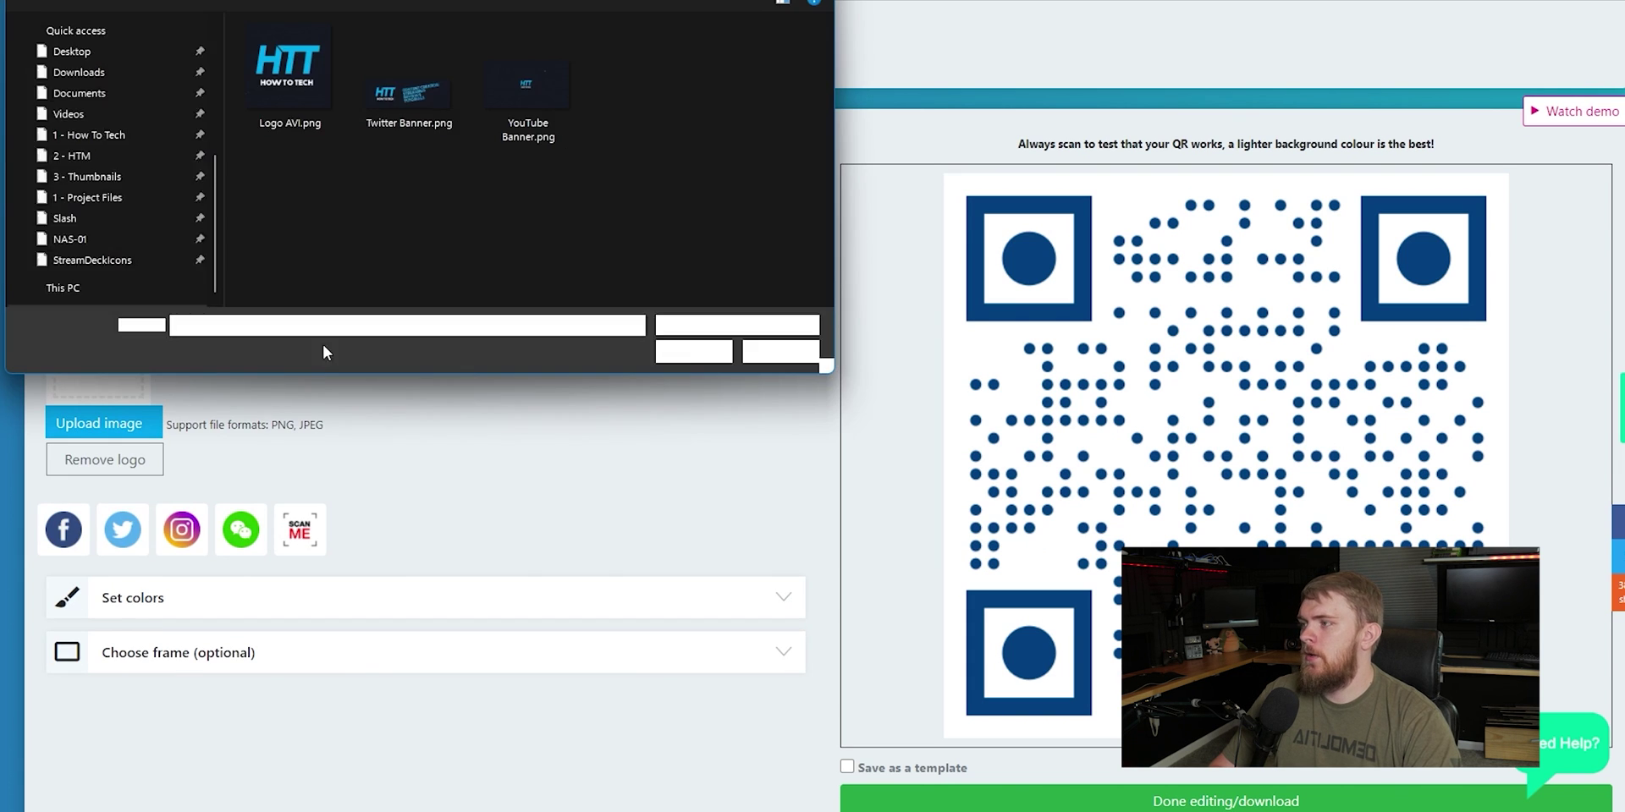
pyautogui.click(277, 83)
pyautogui.doubleClick(277, 83)
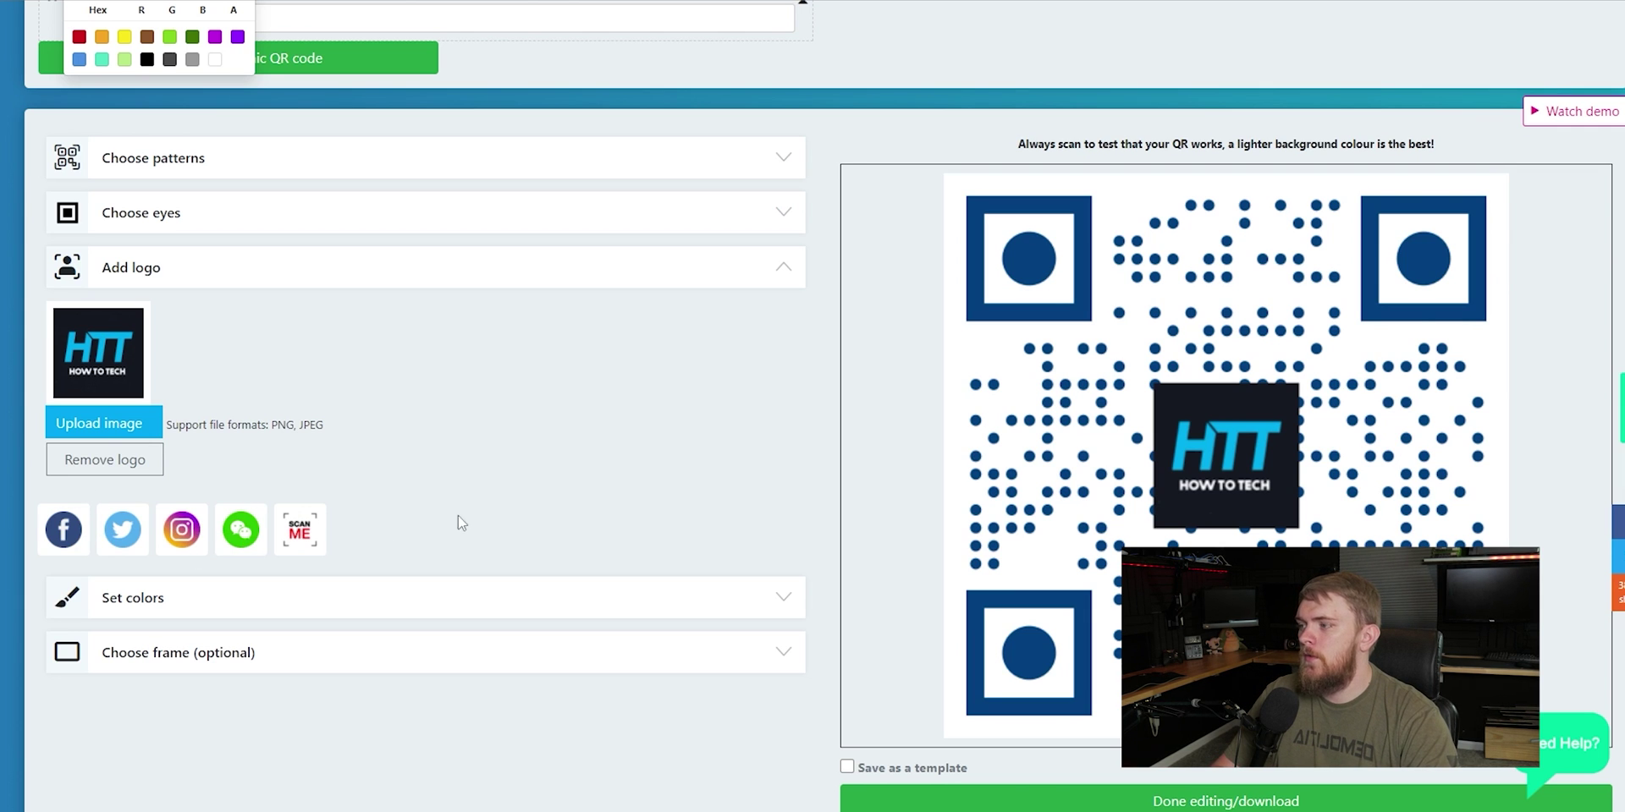
pyautogui.click(324, 280)
pyautogui.click(288, 218)
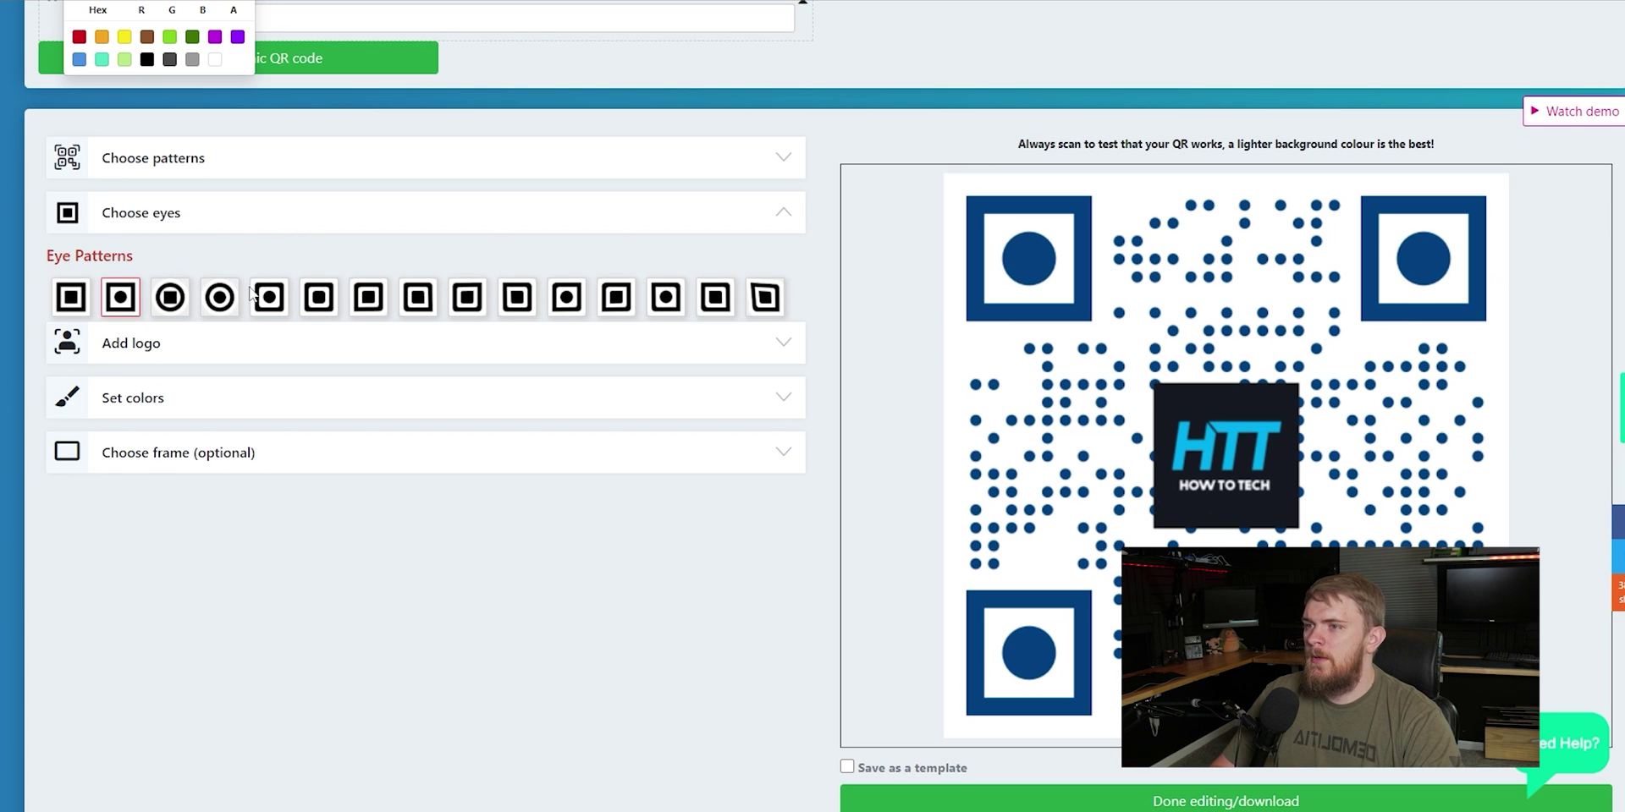
# Step: Switch the data pattern to the seventh style with rounded, joined bars
pyautogui.click(189, 172)
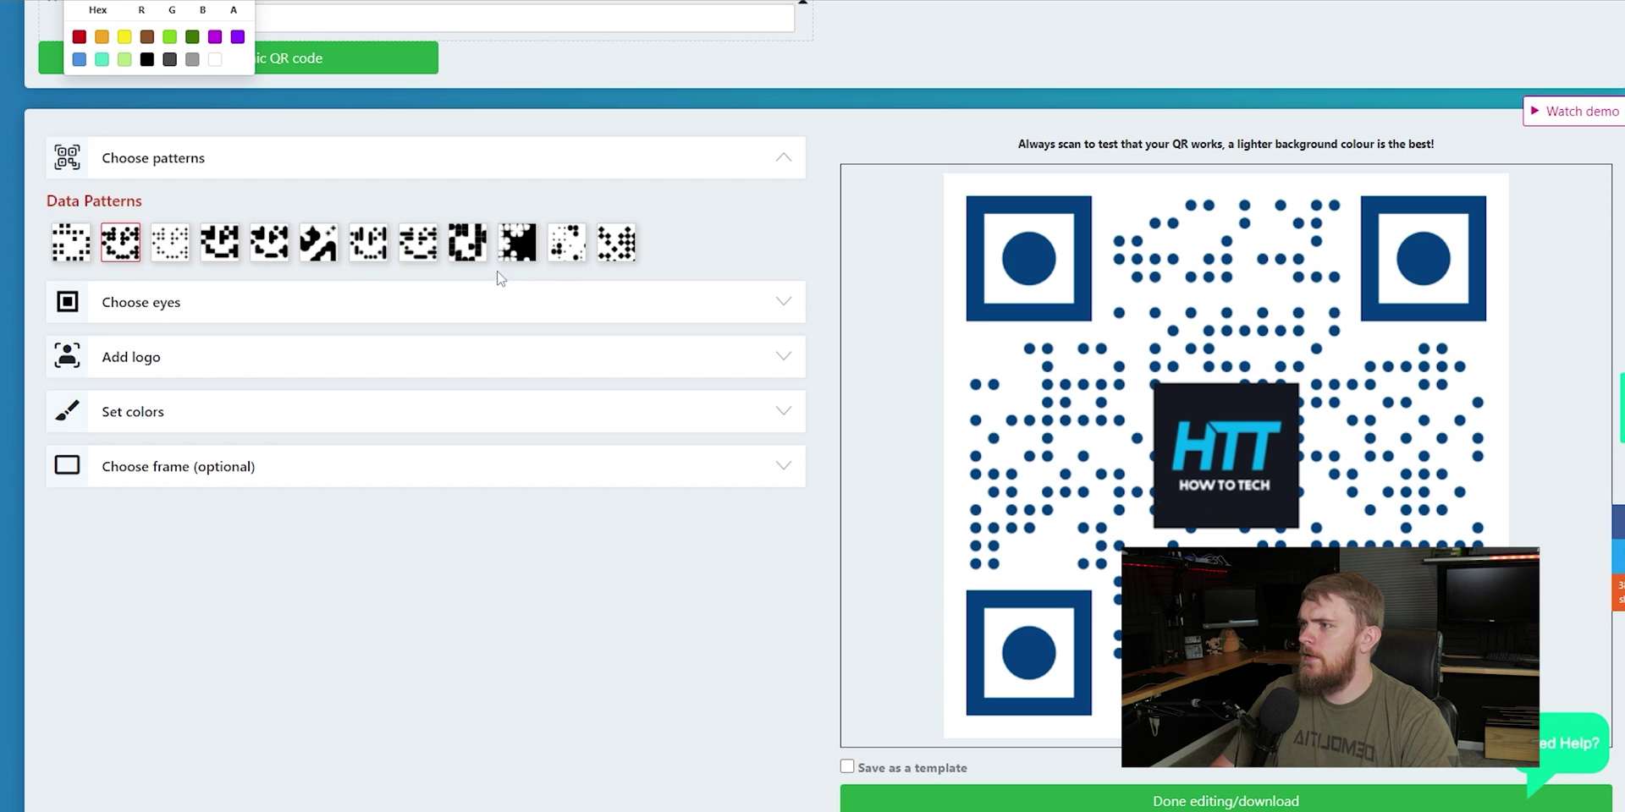
pyautogui.click(376, 252)
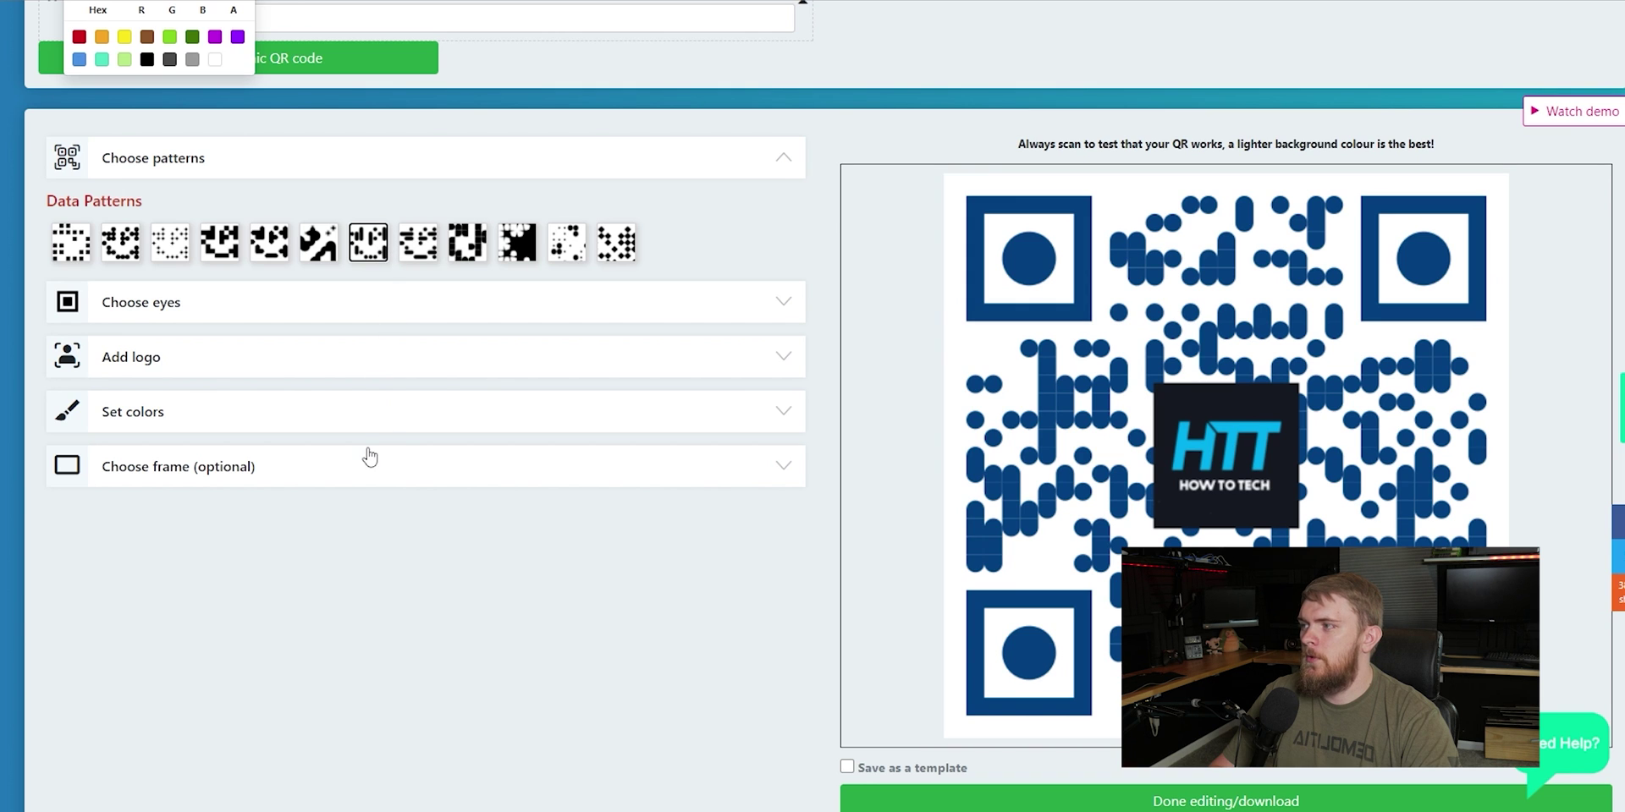
pyautogui.click(342, 412)
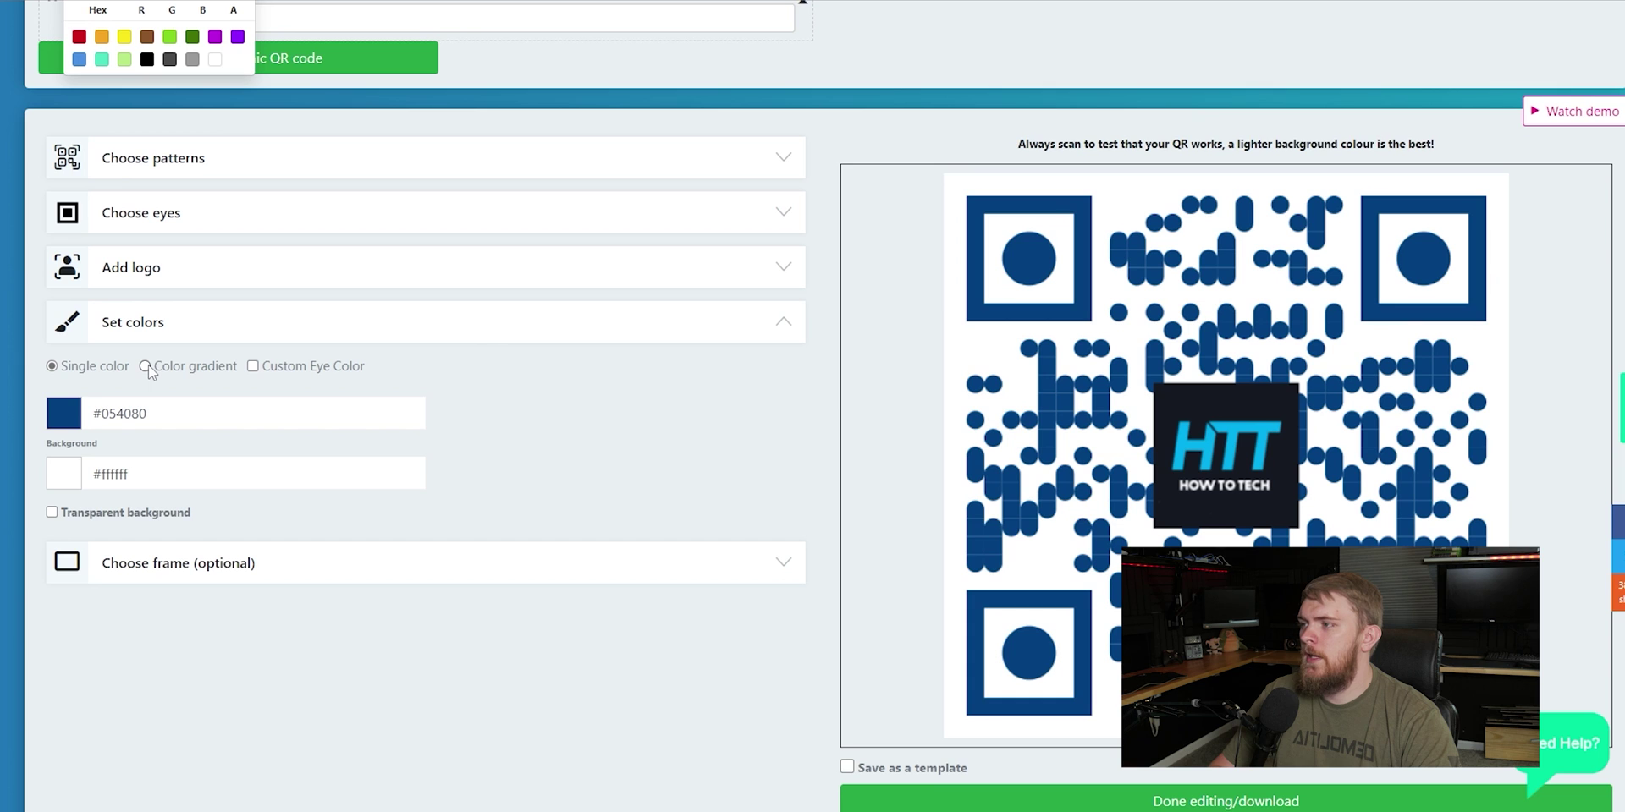
# Step: Enable custom eye colours and make the eye centres light blue #05b3f3
pyautogui.click(252, 366)
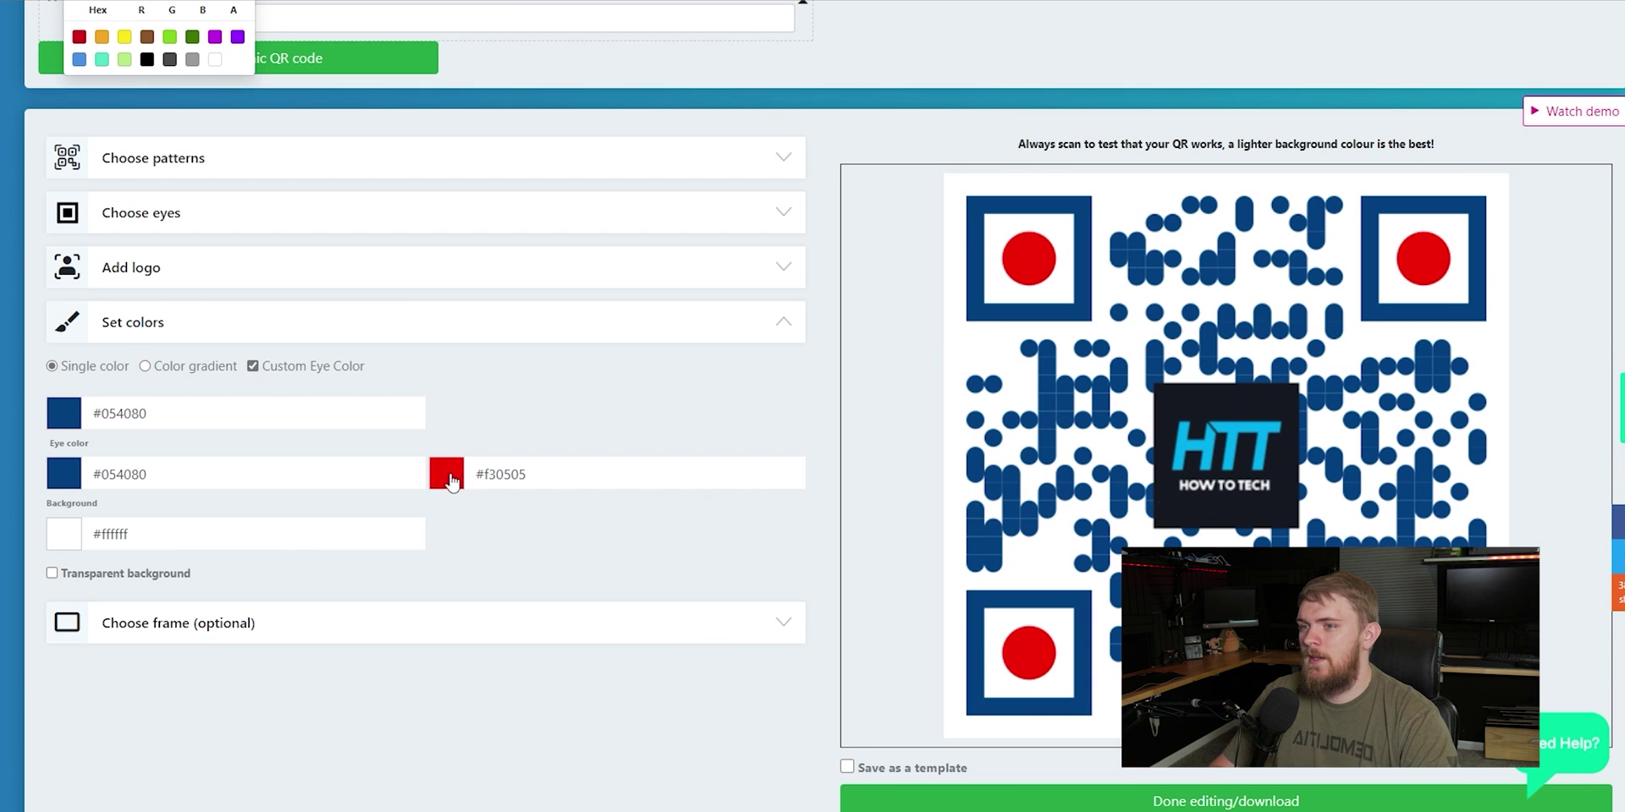
pyautogui.click(449, 477)
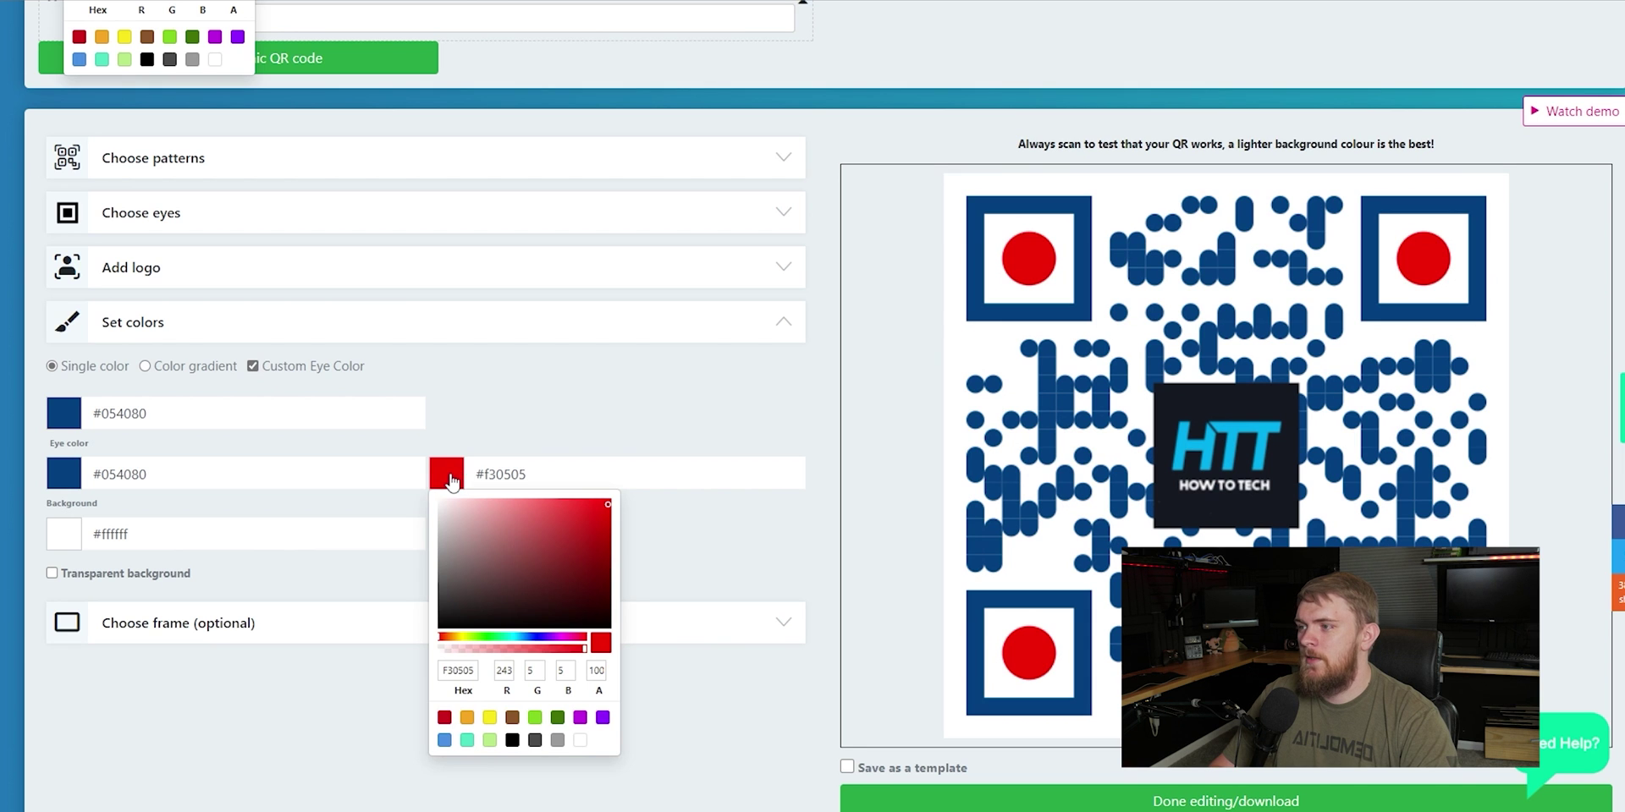
pyautogui.click(517, 639)
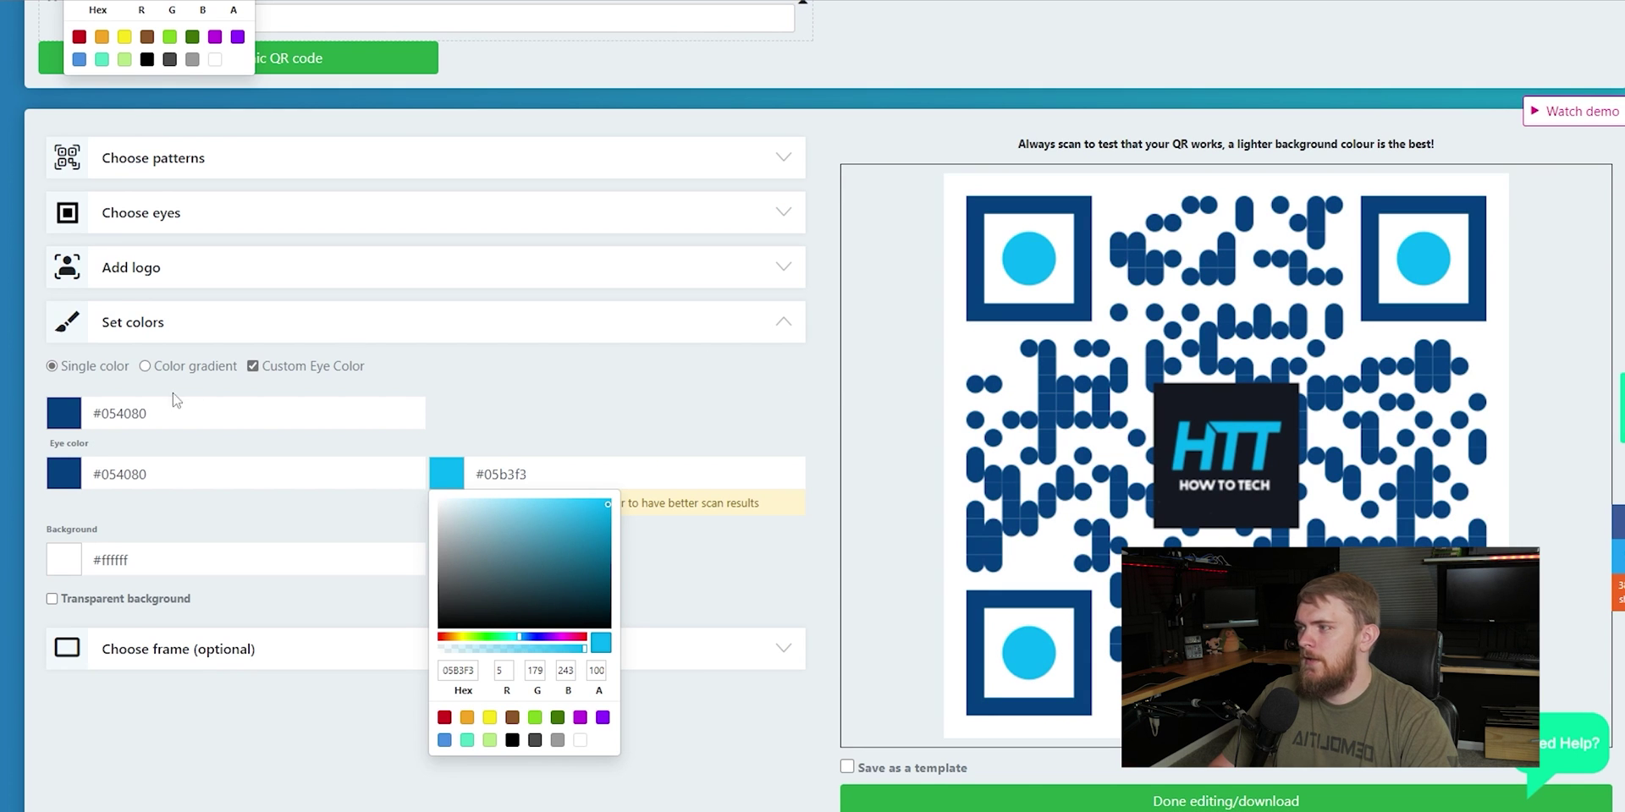
pyautogui.click(520, 400)
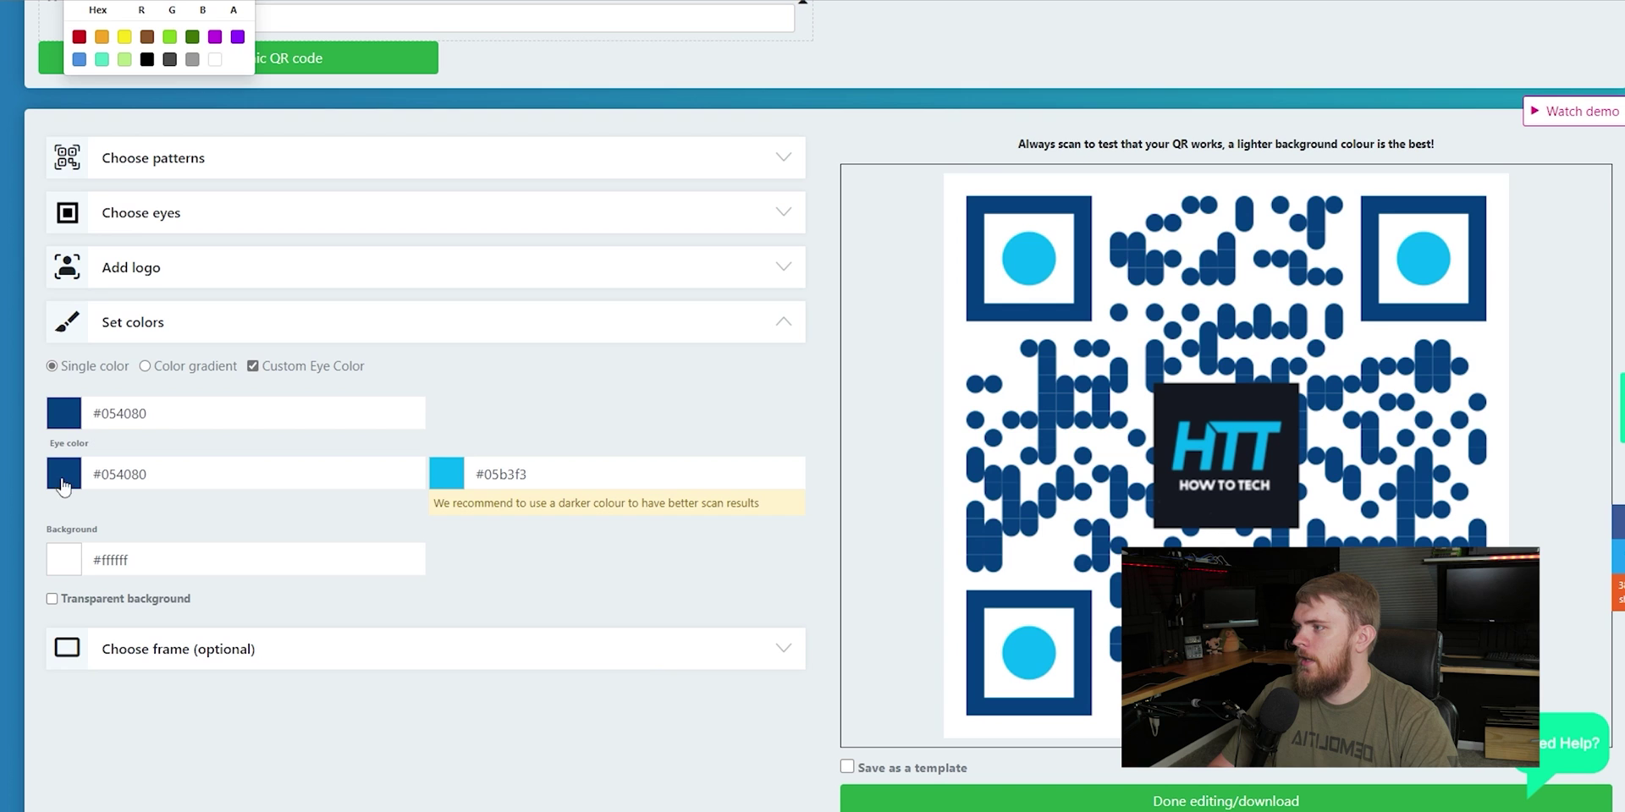
# Step: Set the QR dots to grey #4d4d4d and the eye frames to dark #303030
pyautogui.click(73, 421)
pyautogui.moveTo(83, 456)
pyautogui.mouseDown()
pyautogui.moveTo(51, 434)
pyautogui.moveTo(58, 530)
pyautogui.mouseUp()
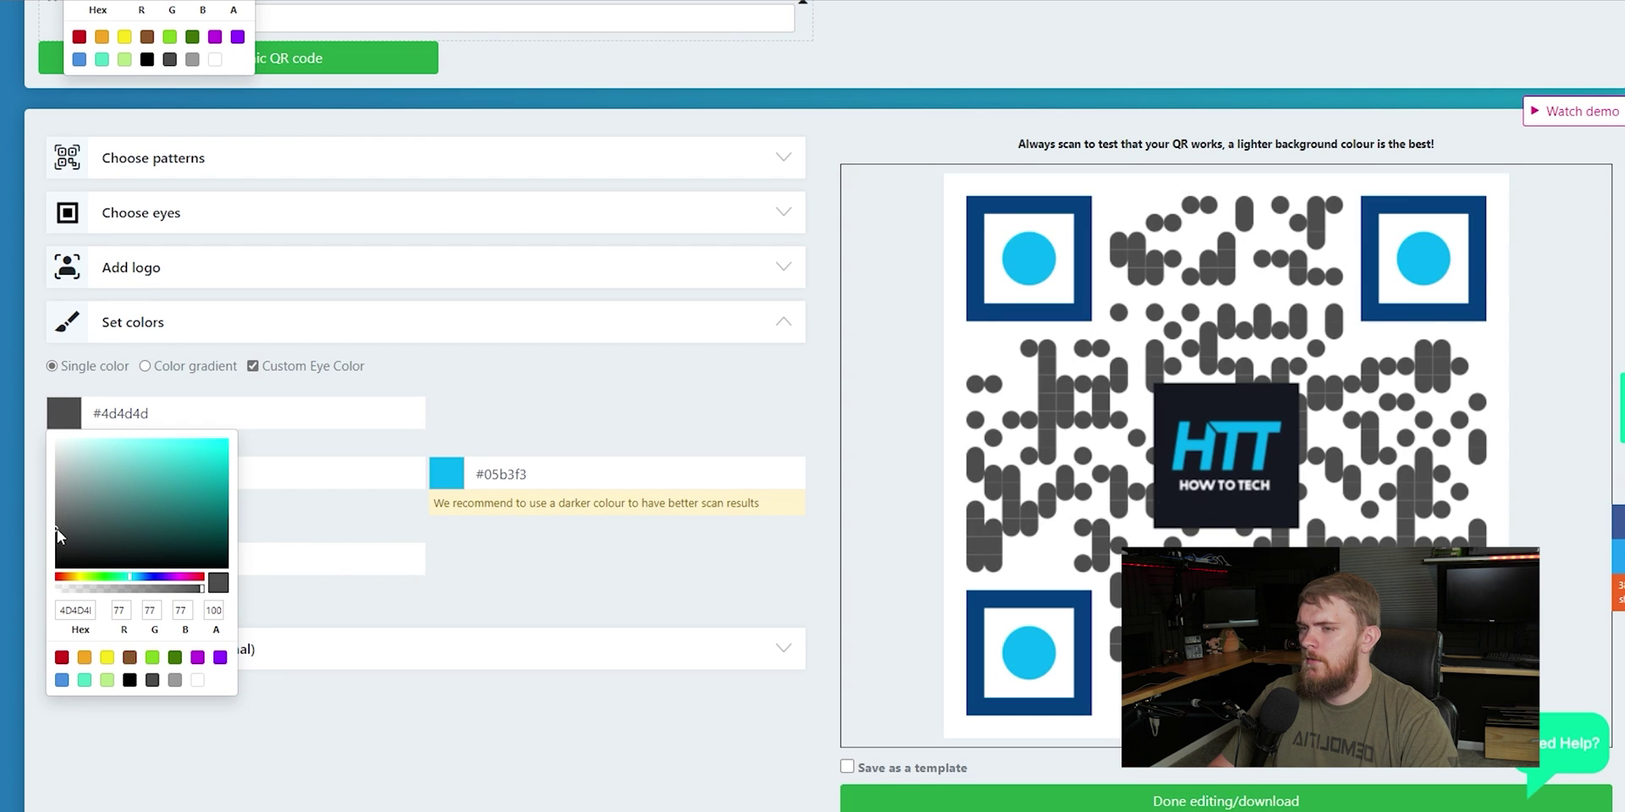
pyautogui.click(477, 544)
pyautogui.click(64, 474)
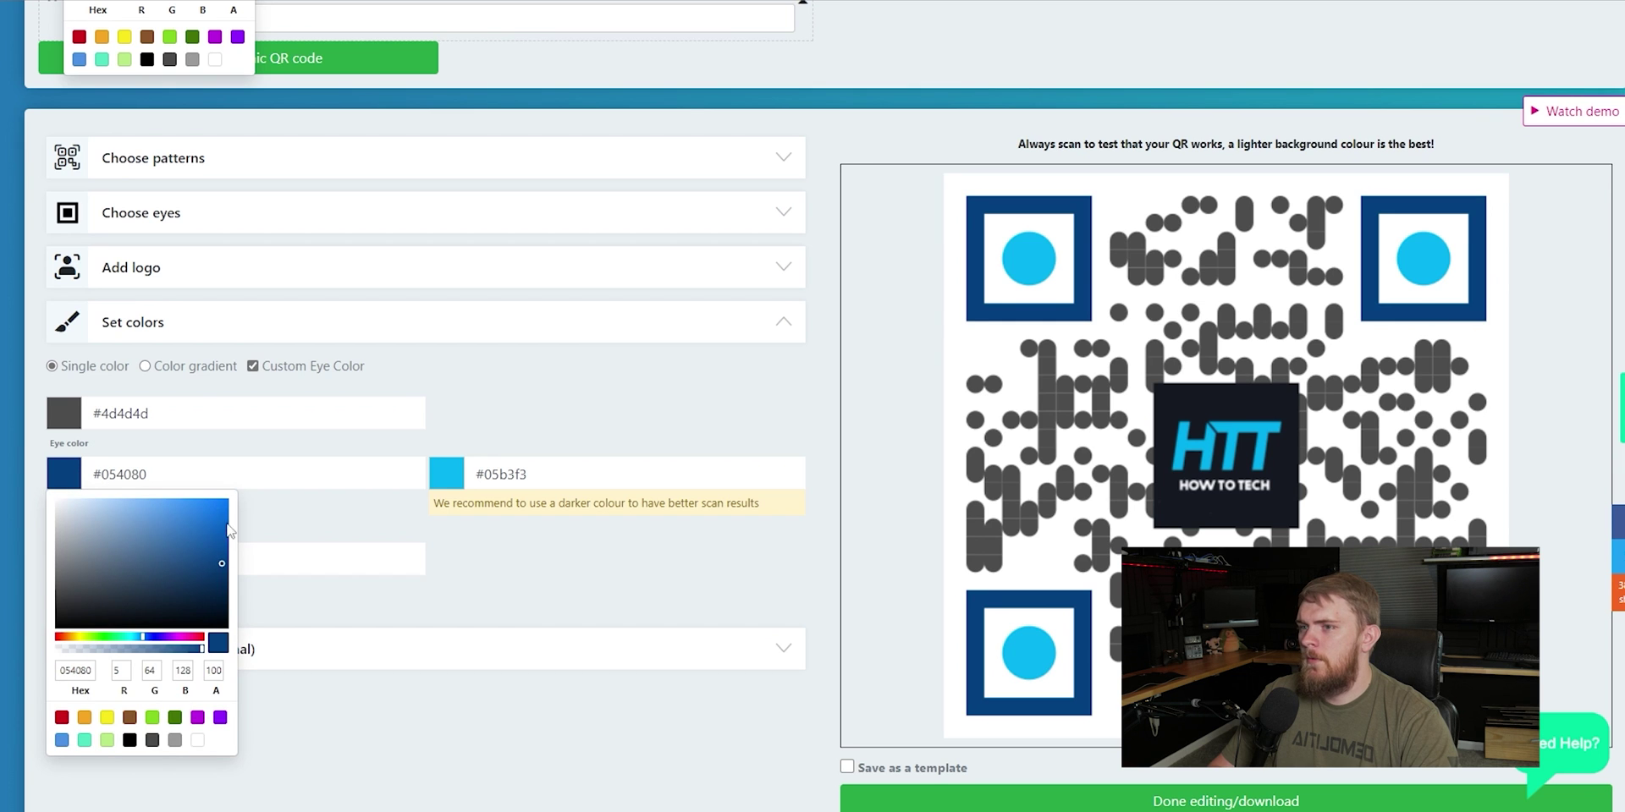
pyautogui.moveTo(58, 572); pyautogui.dragTo(38, 608)
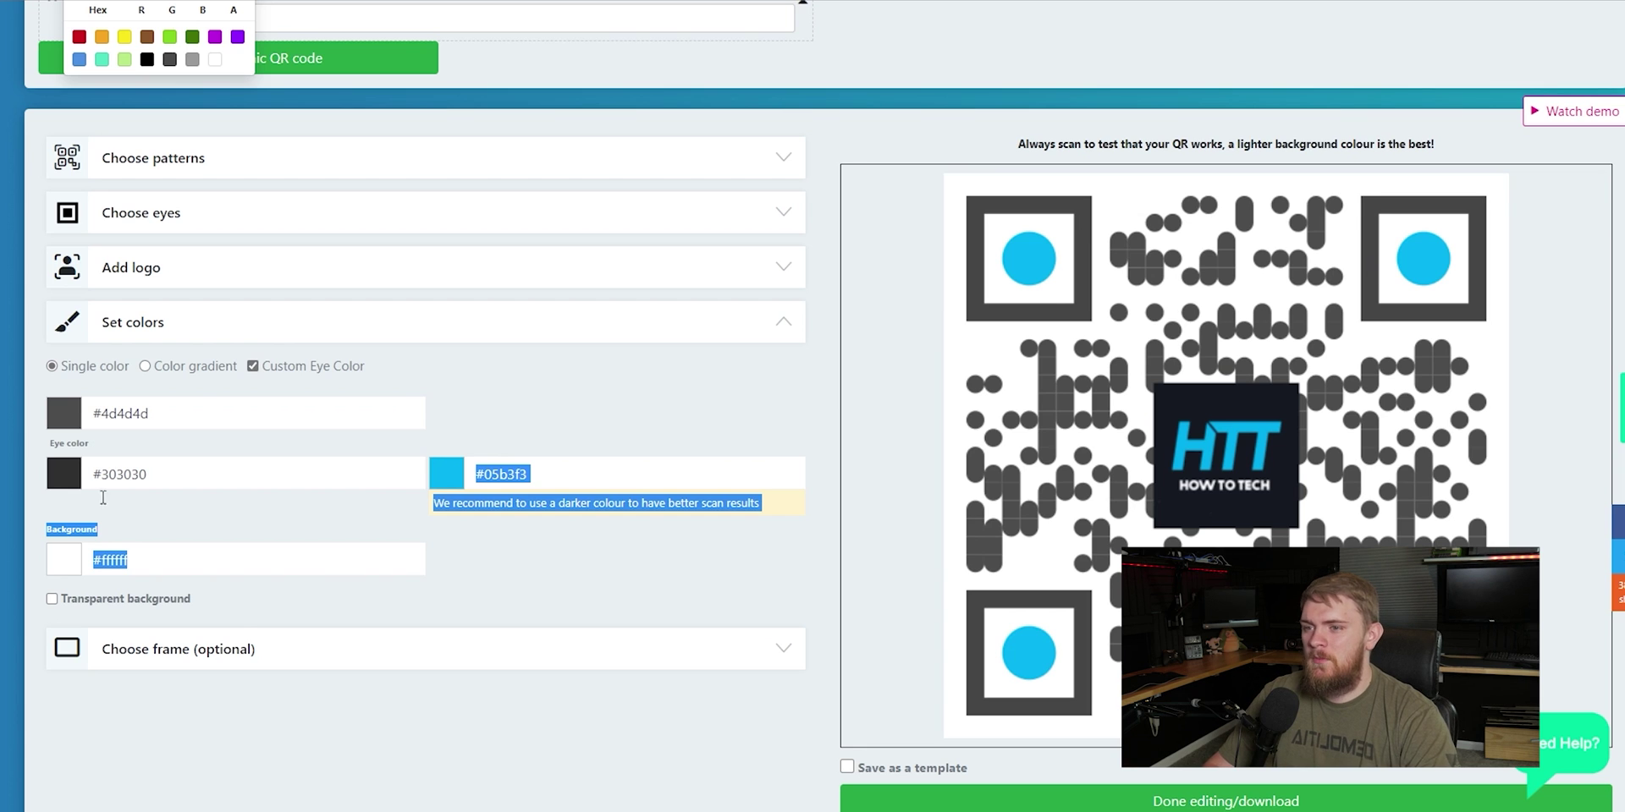
# Step: Darken the background colour step by step from #dddddd down to #0b0b0b
pyautogui.click(74, 567)
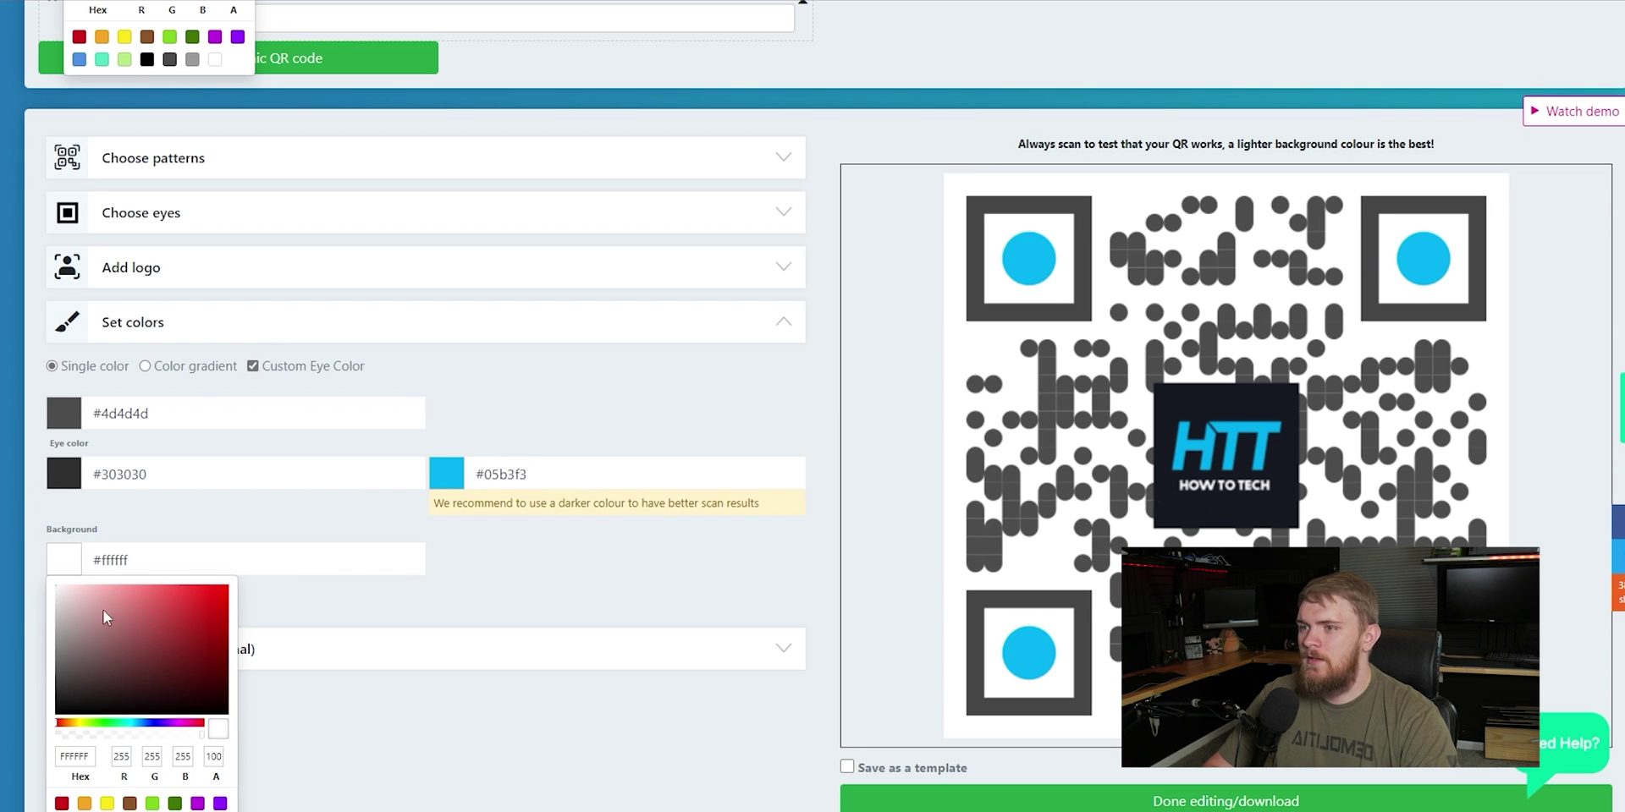
pyautogui.click(54, 602)
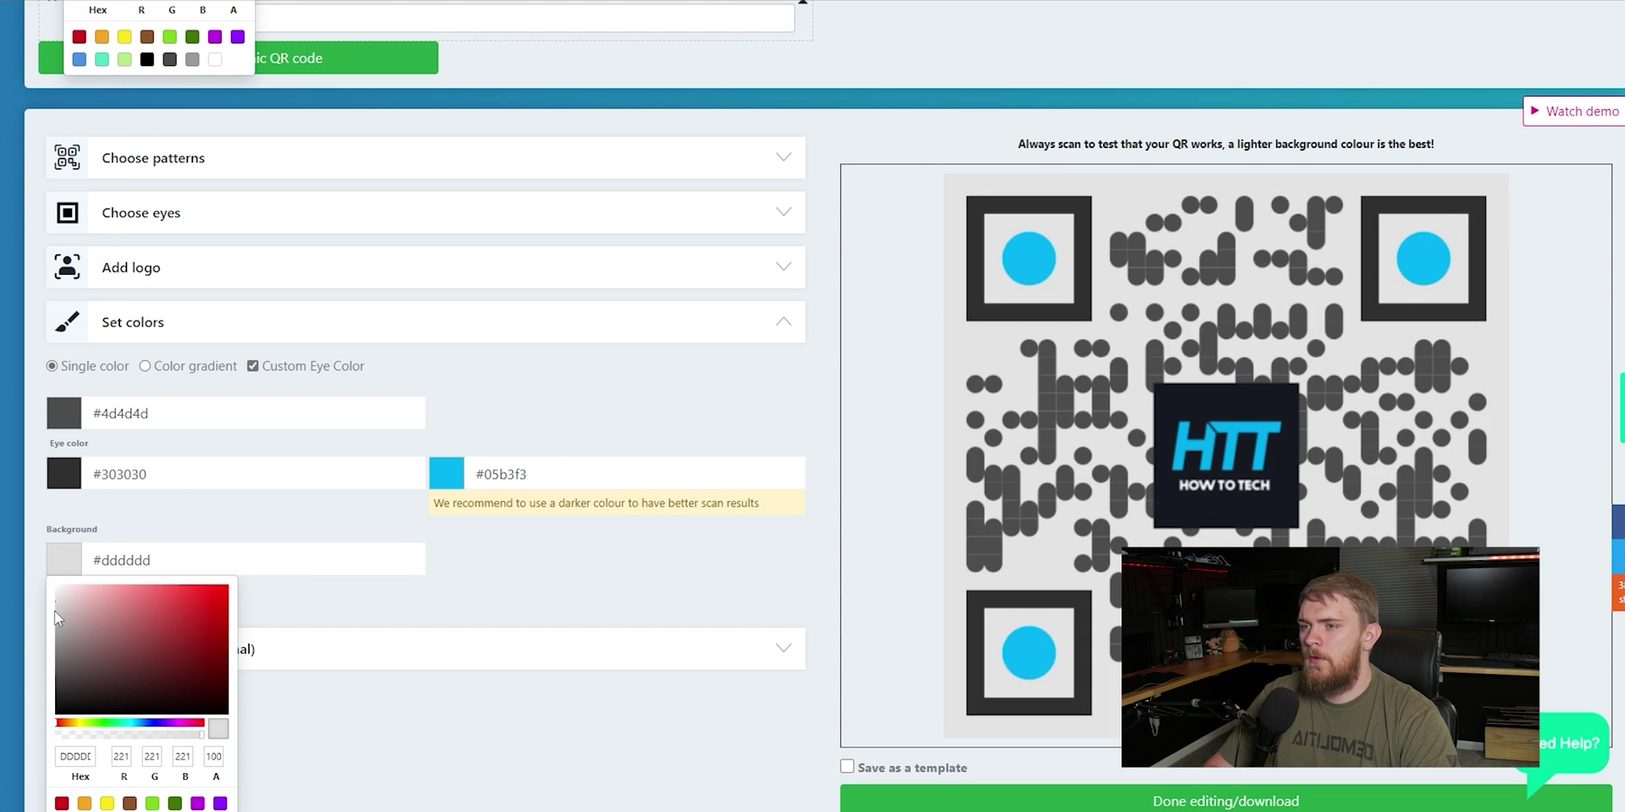
pyautogui.click(54, 617)
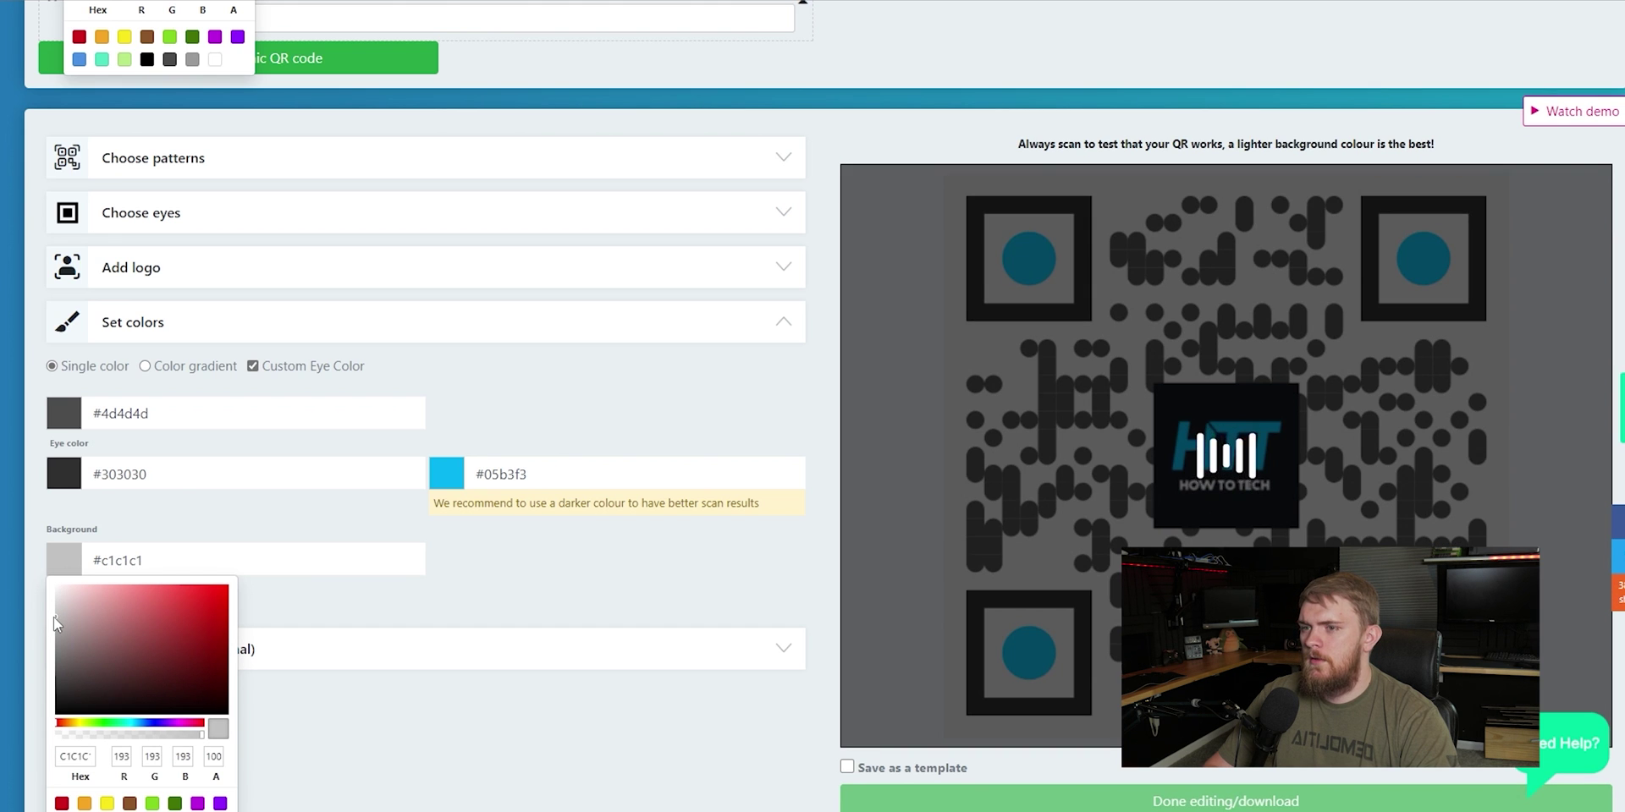
pyautogui.click(54, 624)
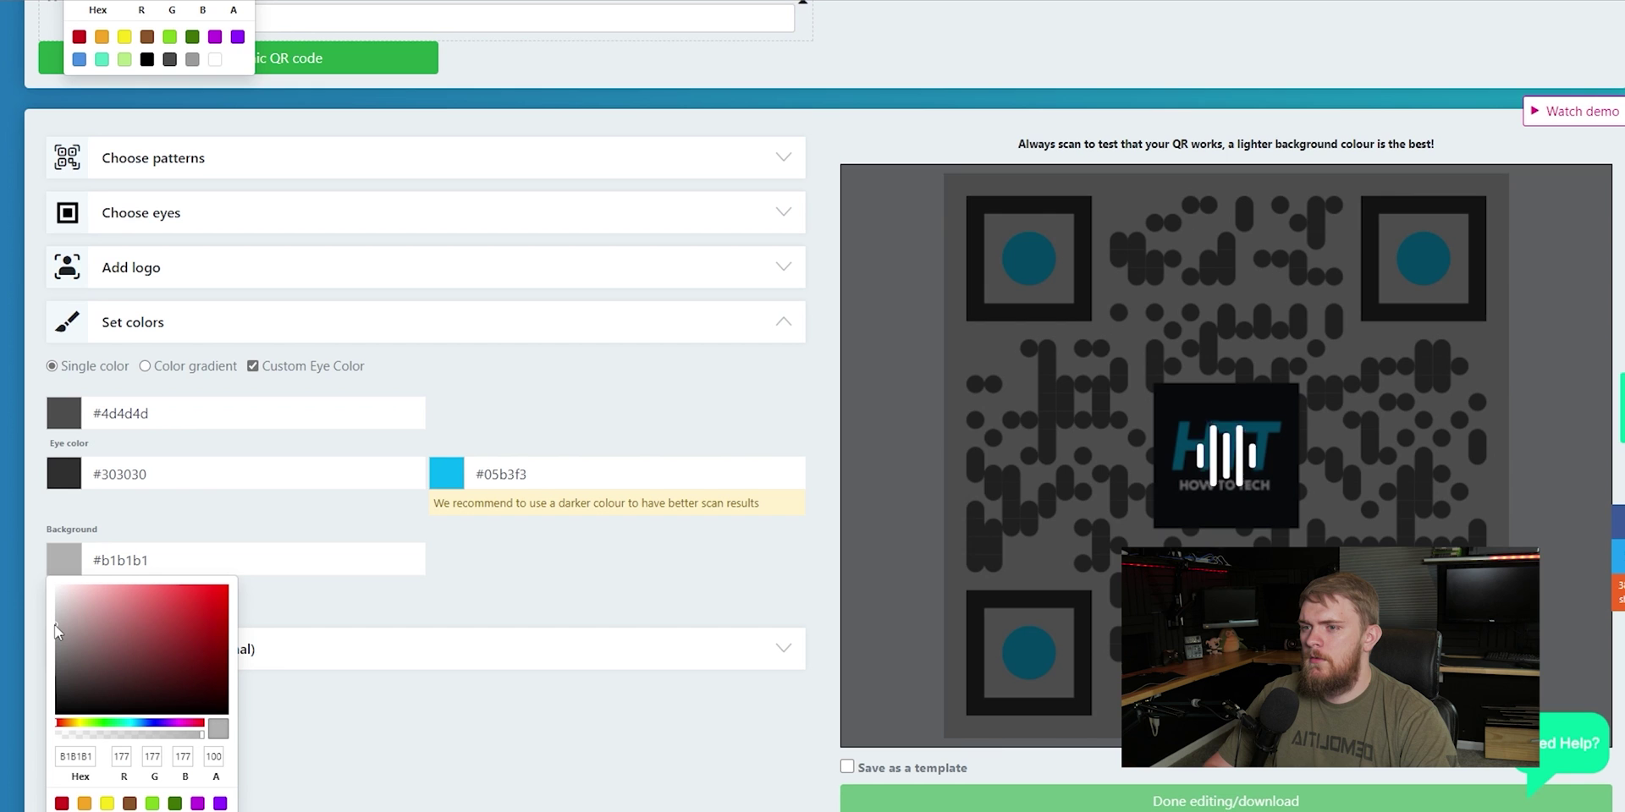
pyautogui.click(54, 648)
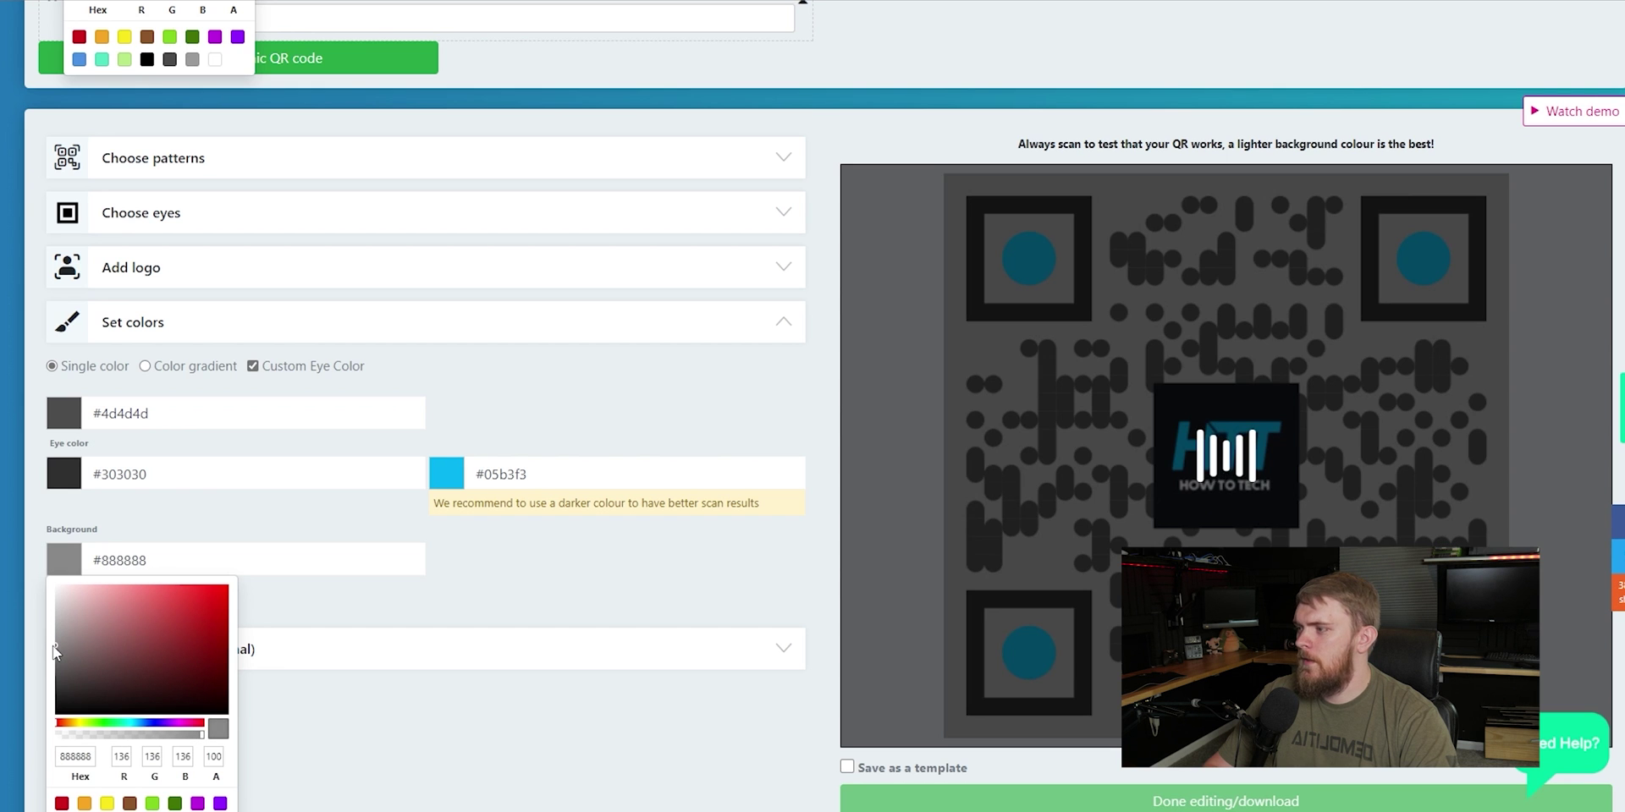
pyautogui.click(54, 669)
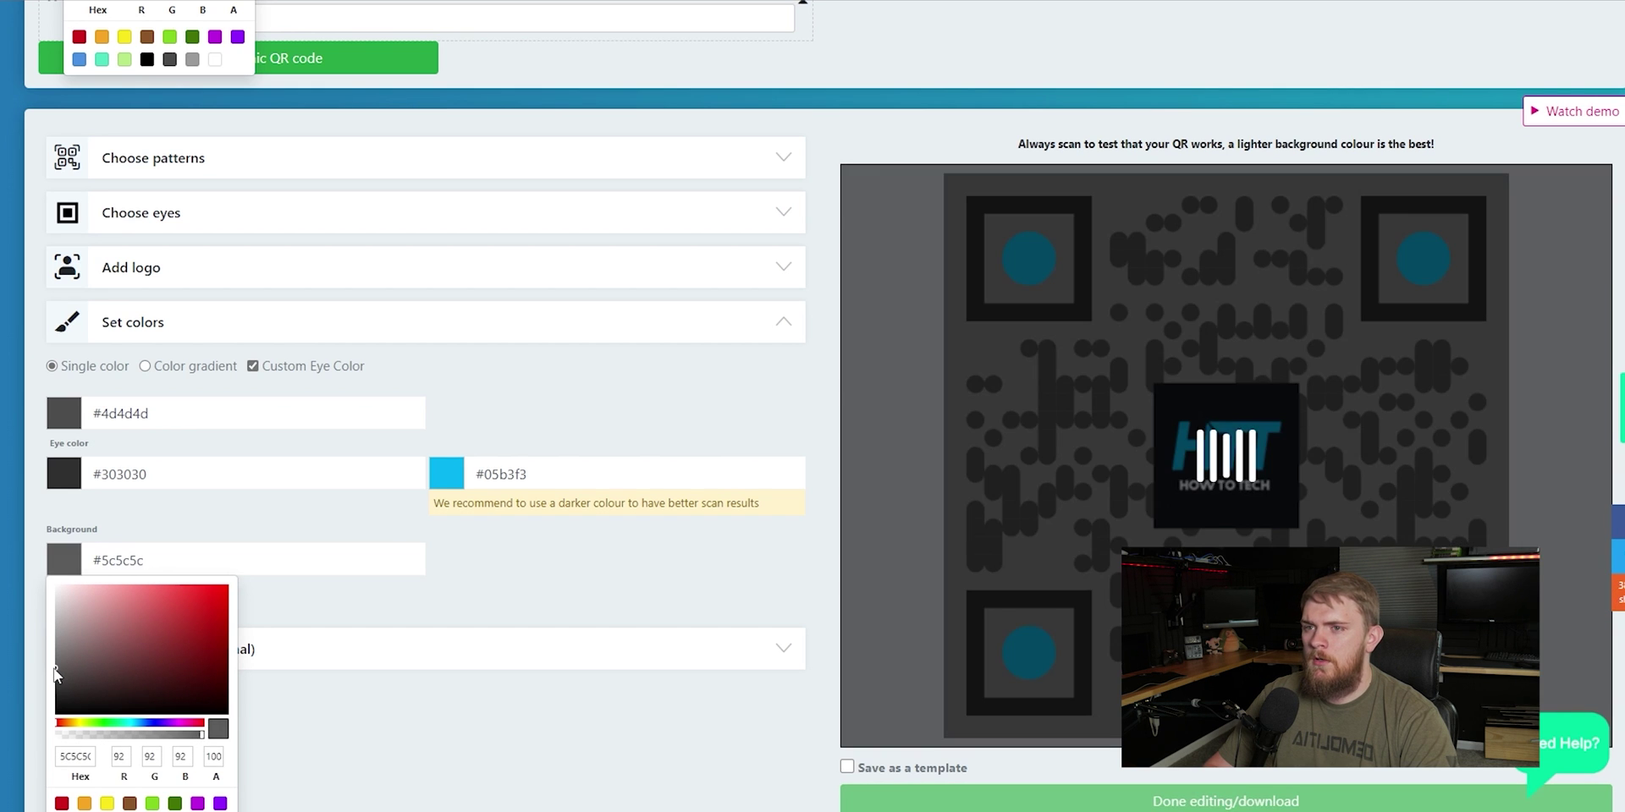
pyautogui.click(63, 697)
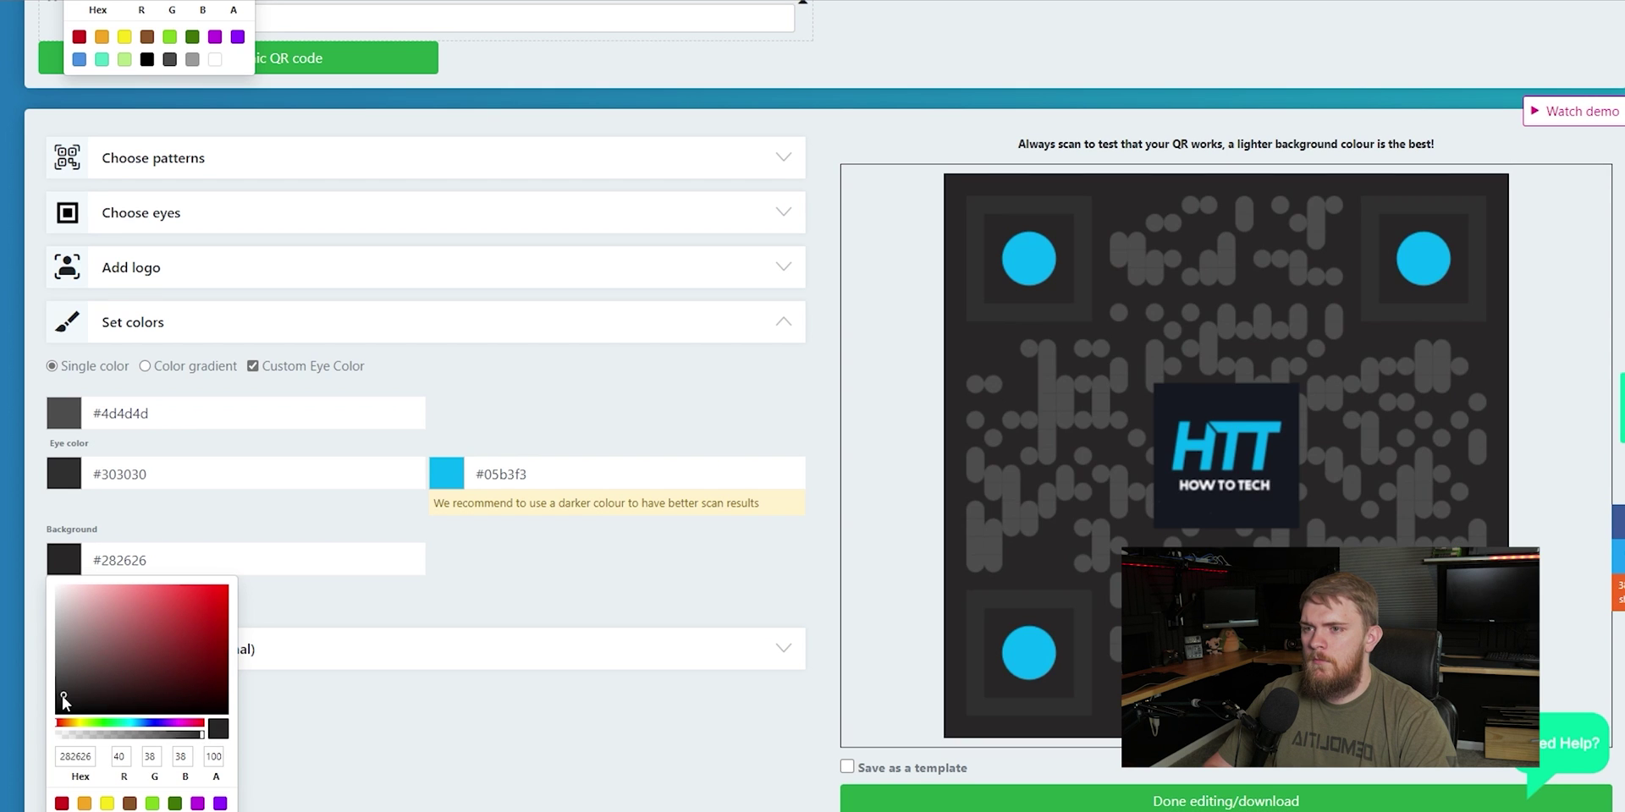
pyautogui.click(70, 709)
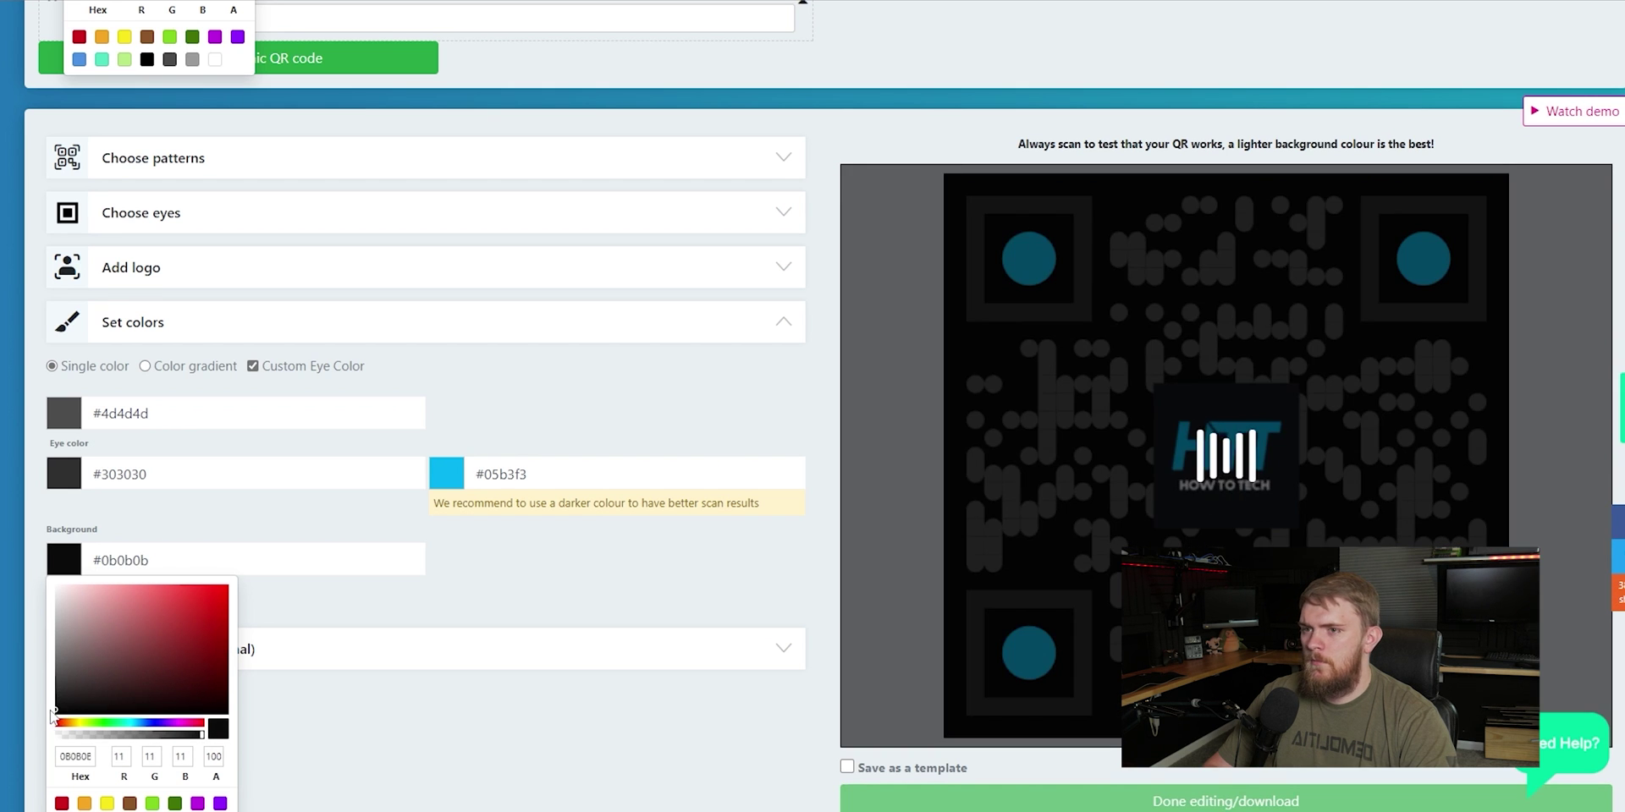
pyautogui.click(55, 710)
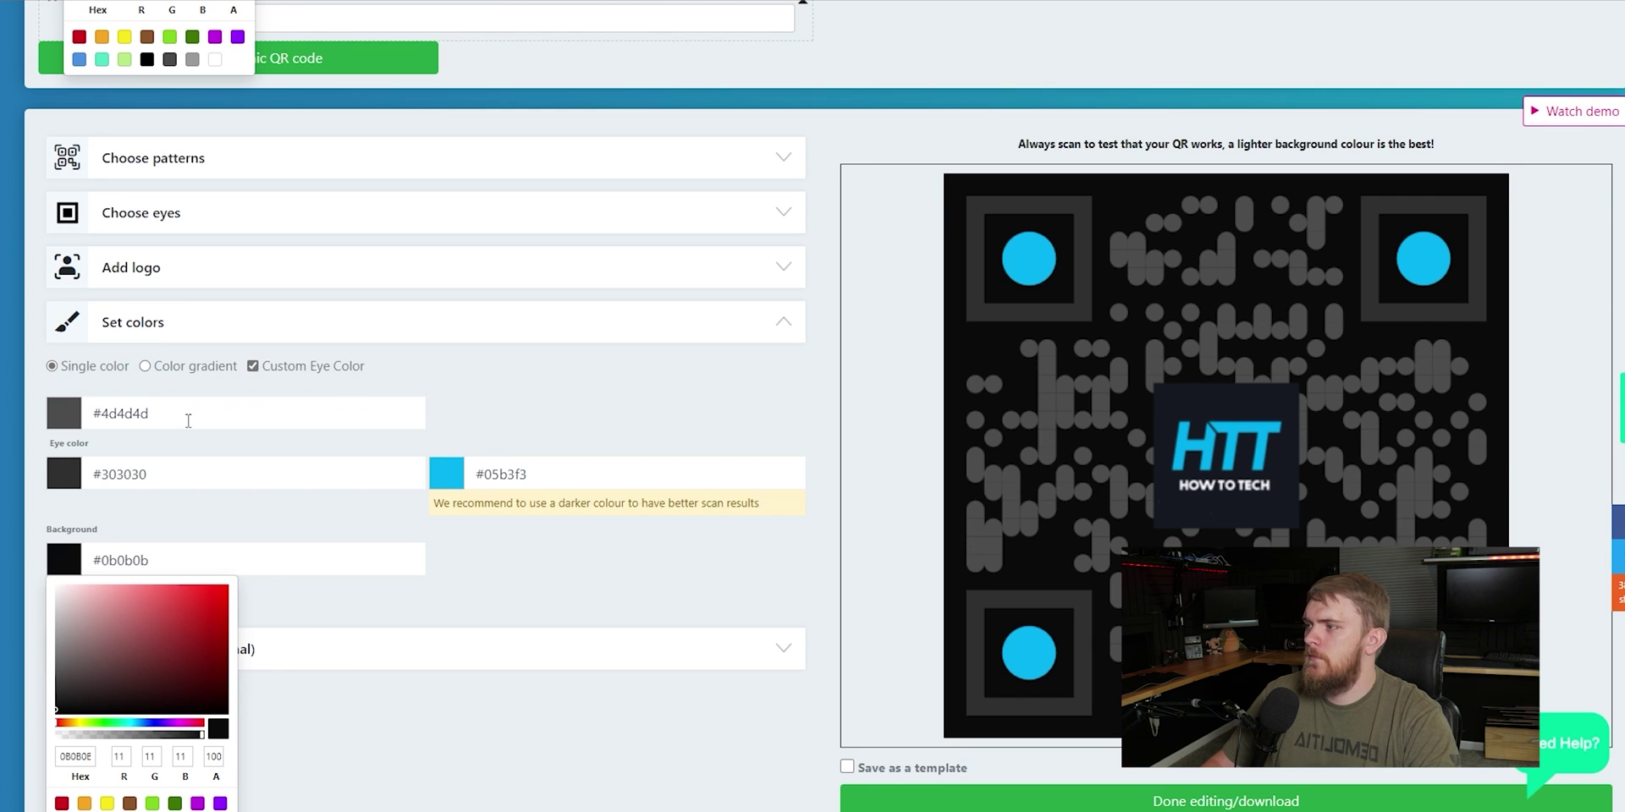
# Step: Copy the main pattern colour's hex code 4d4d4d
pyautogui.click(129, 429)
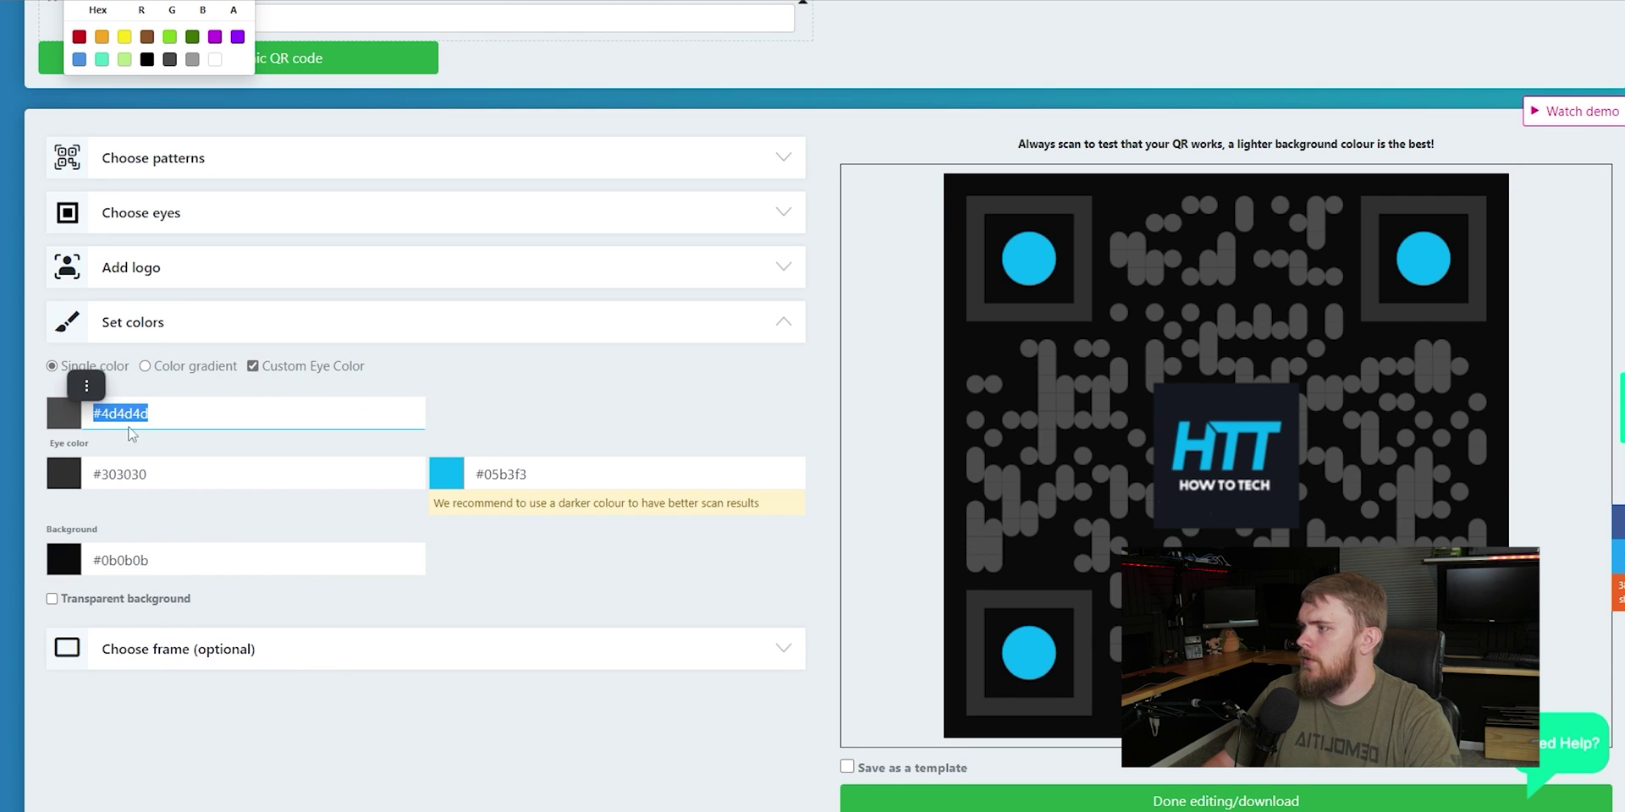
pyautogui.click(178, 470)
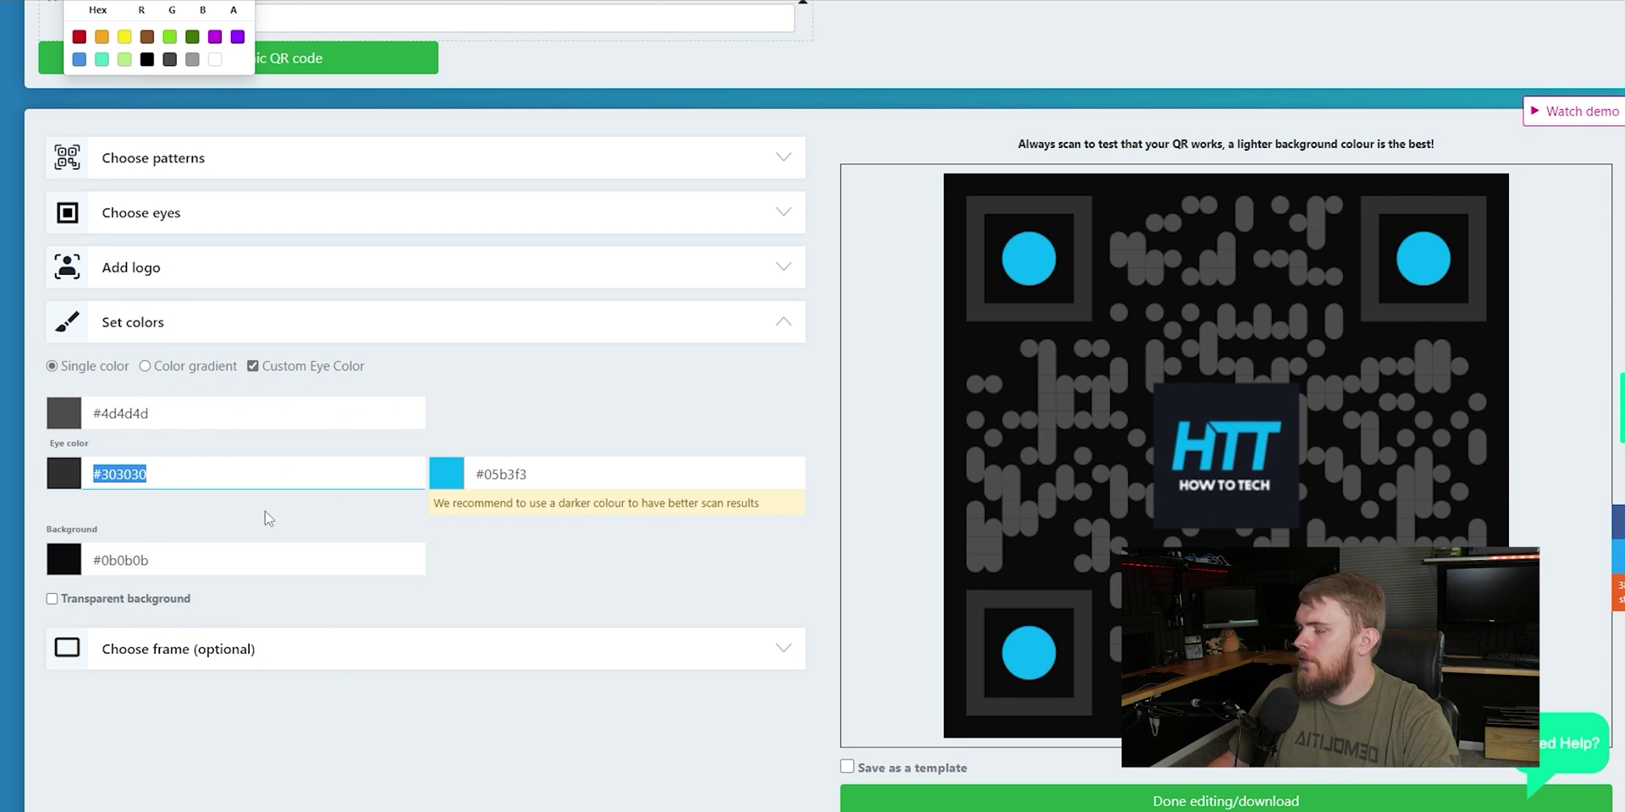
pyautogui.click(165, 414)
pyautogui.moveTo(149, 414); pyautogui.dragTo(102, 415)
pyautogui.hotkey('ctrl', 'c')
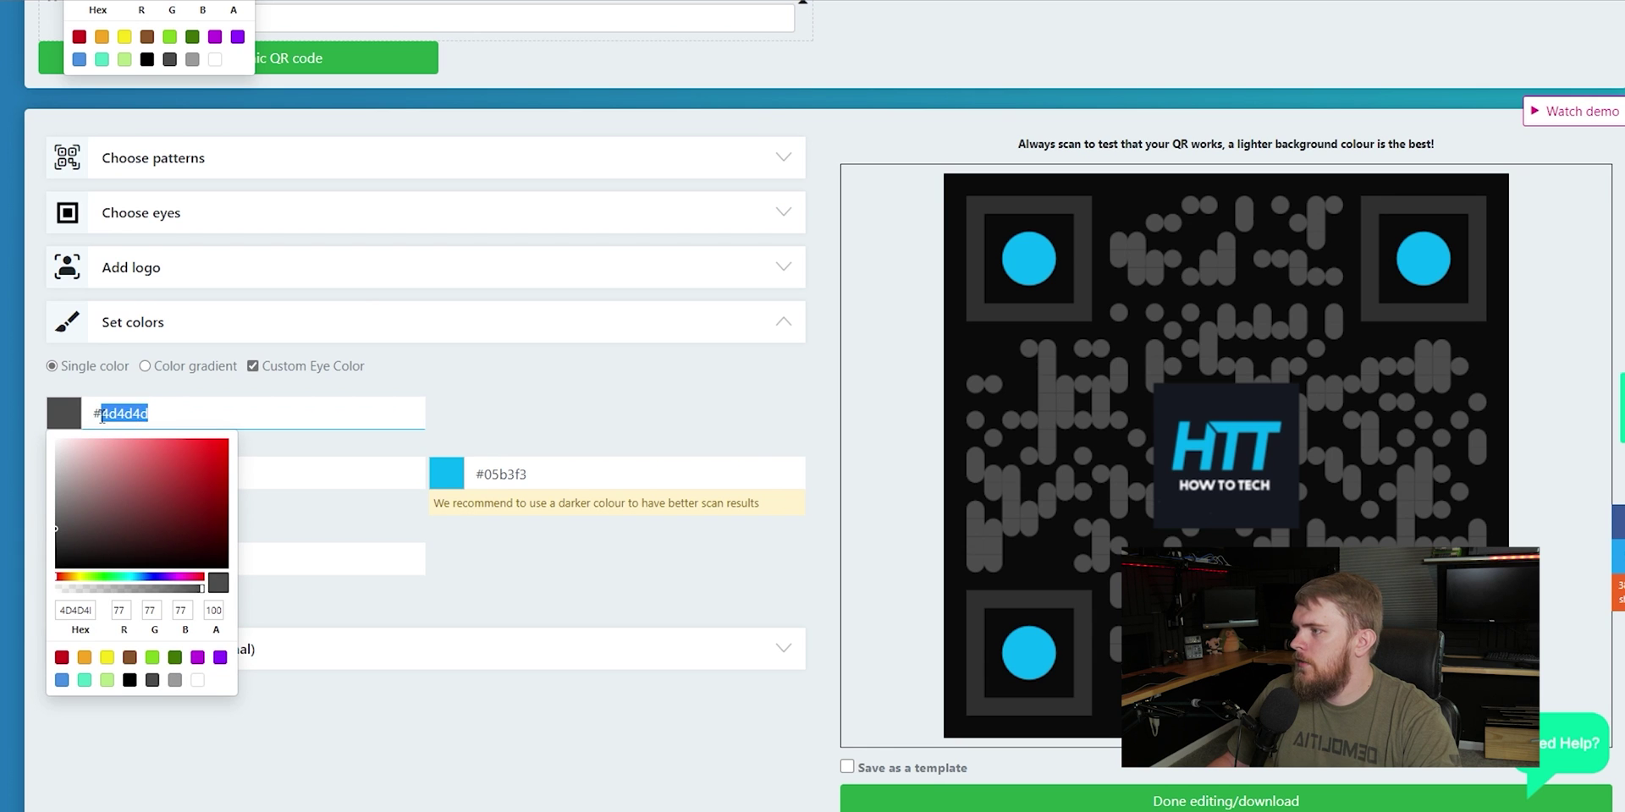
pyautogui.rightClick(133, 418)
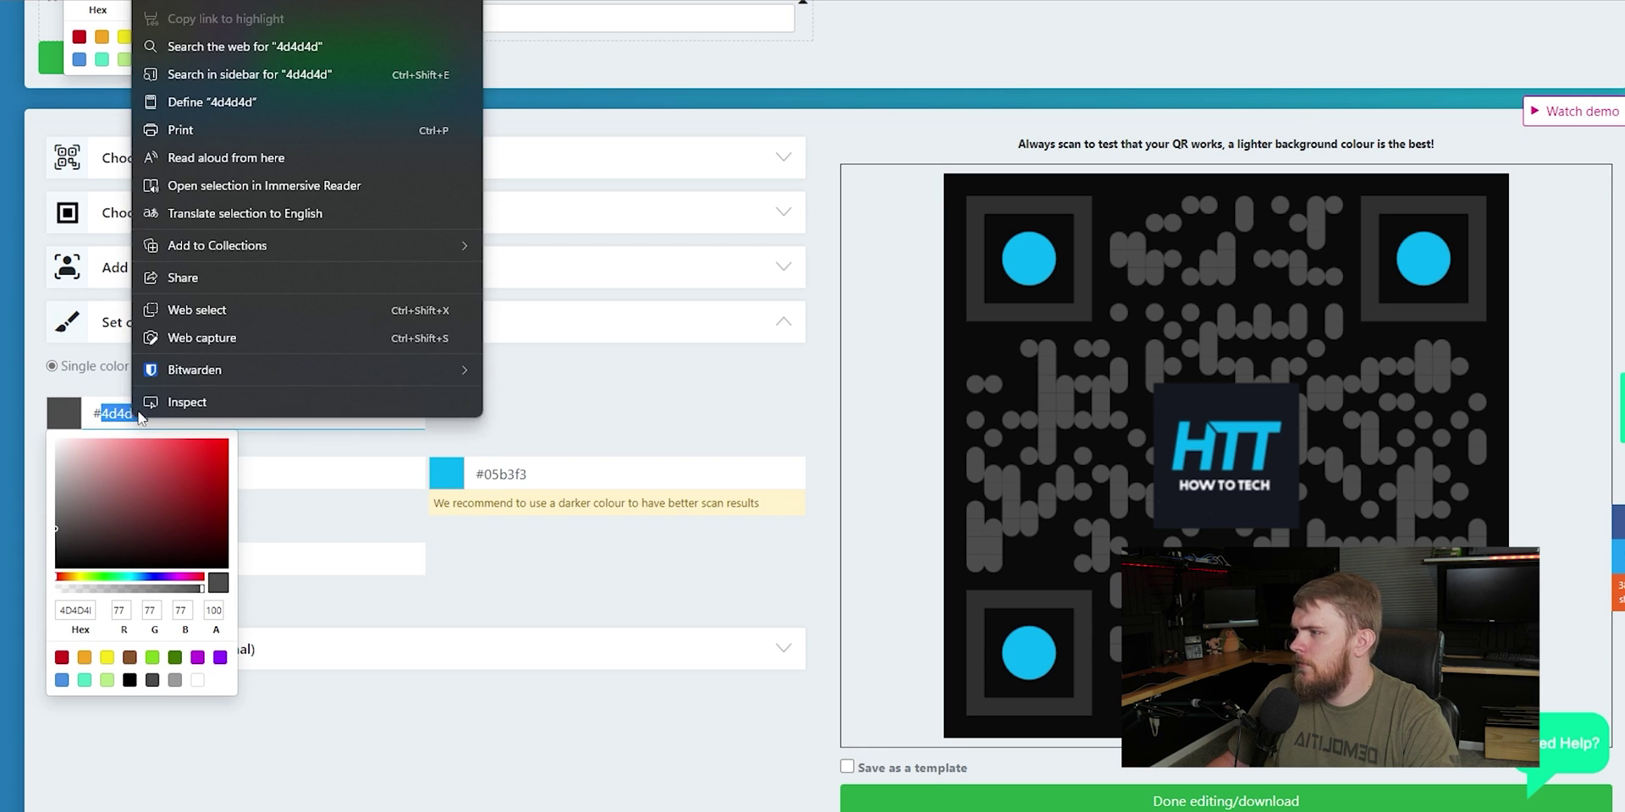
pyautogui.click(195, 8)
# Step: Replace the eye colour #303030 with the pasted 4d4d4d
pyautogui.click(304, 478)
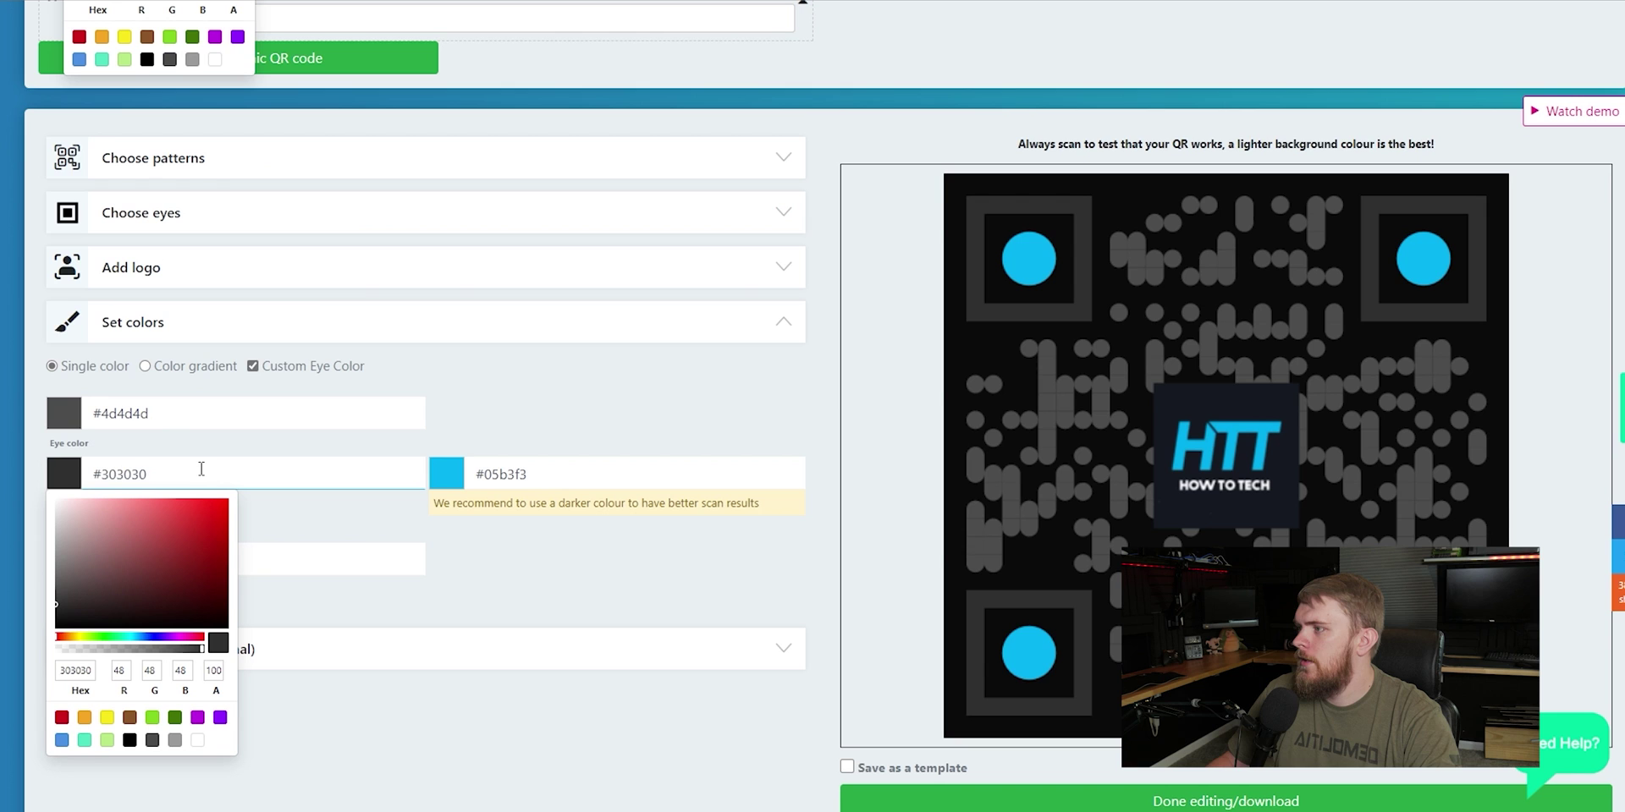
pyautogui.moveTo(149, 475); pyautogui.dragTo(108, 474)
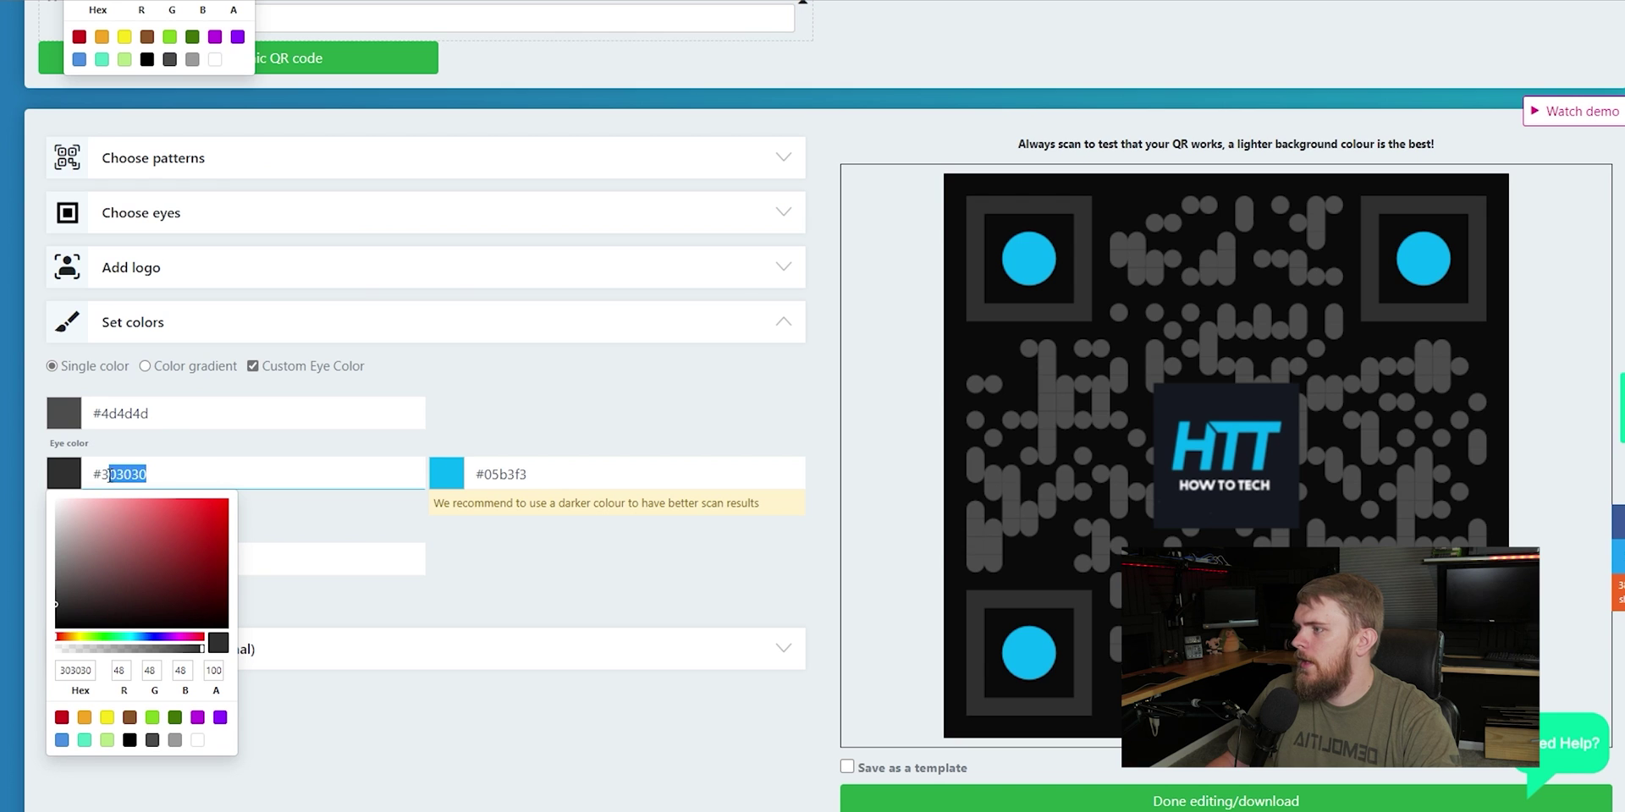
pyautogui.click(91, 673)
pyautogui.click(148, 472)
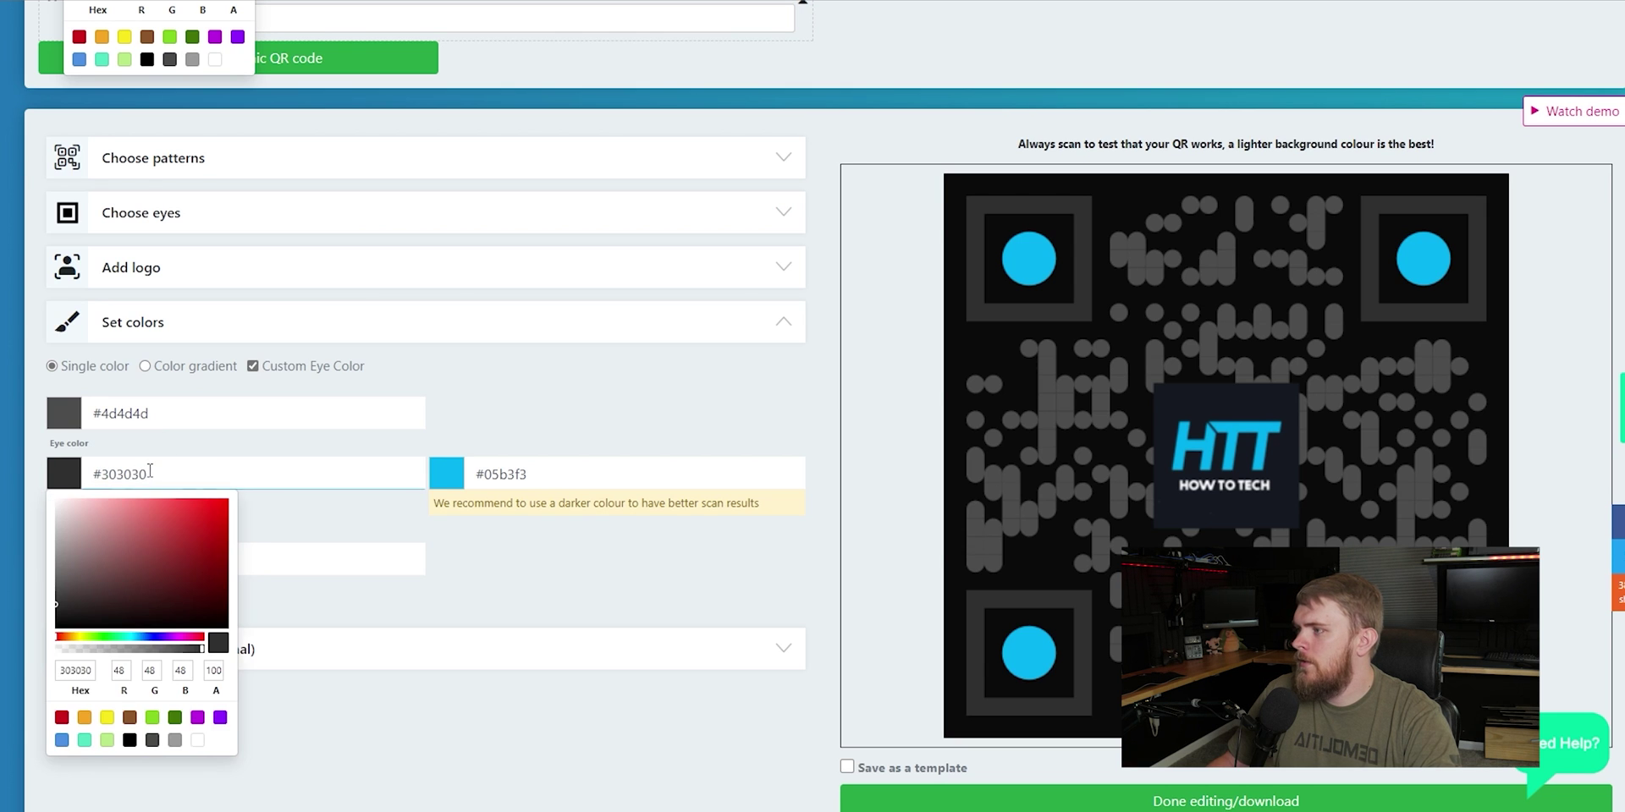
pyautogui.doubleClick(85, 673)
pyautogui.hotkey('ctrl', 'v')
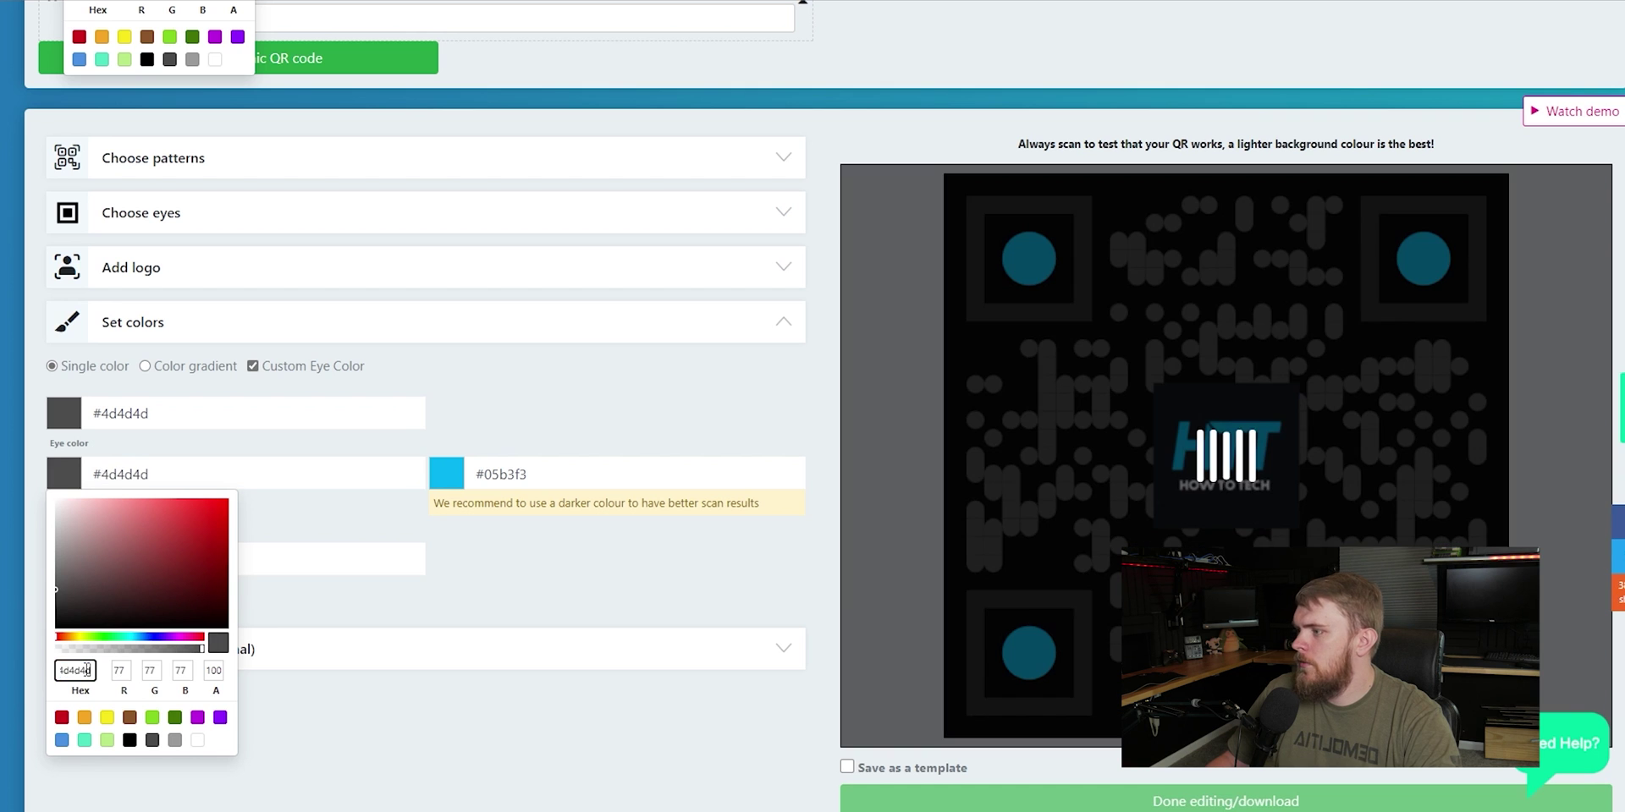
pyautogui.click(364, 592)
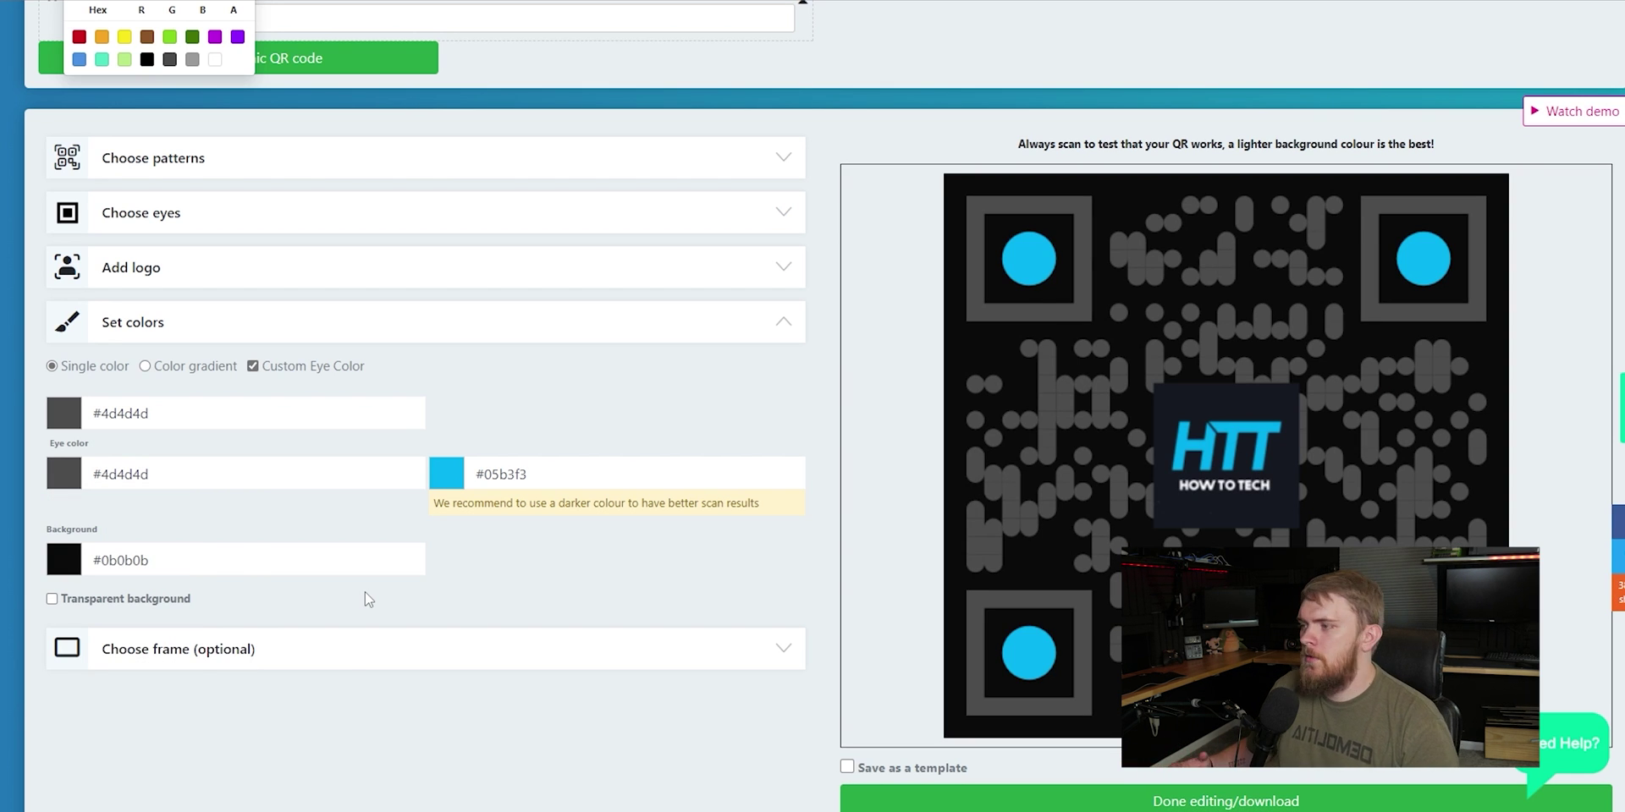
pyautogui.click(401, 649)
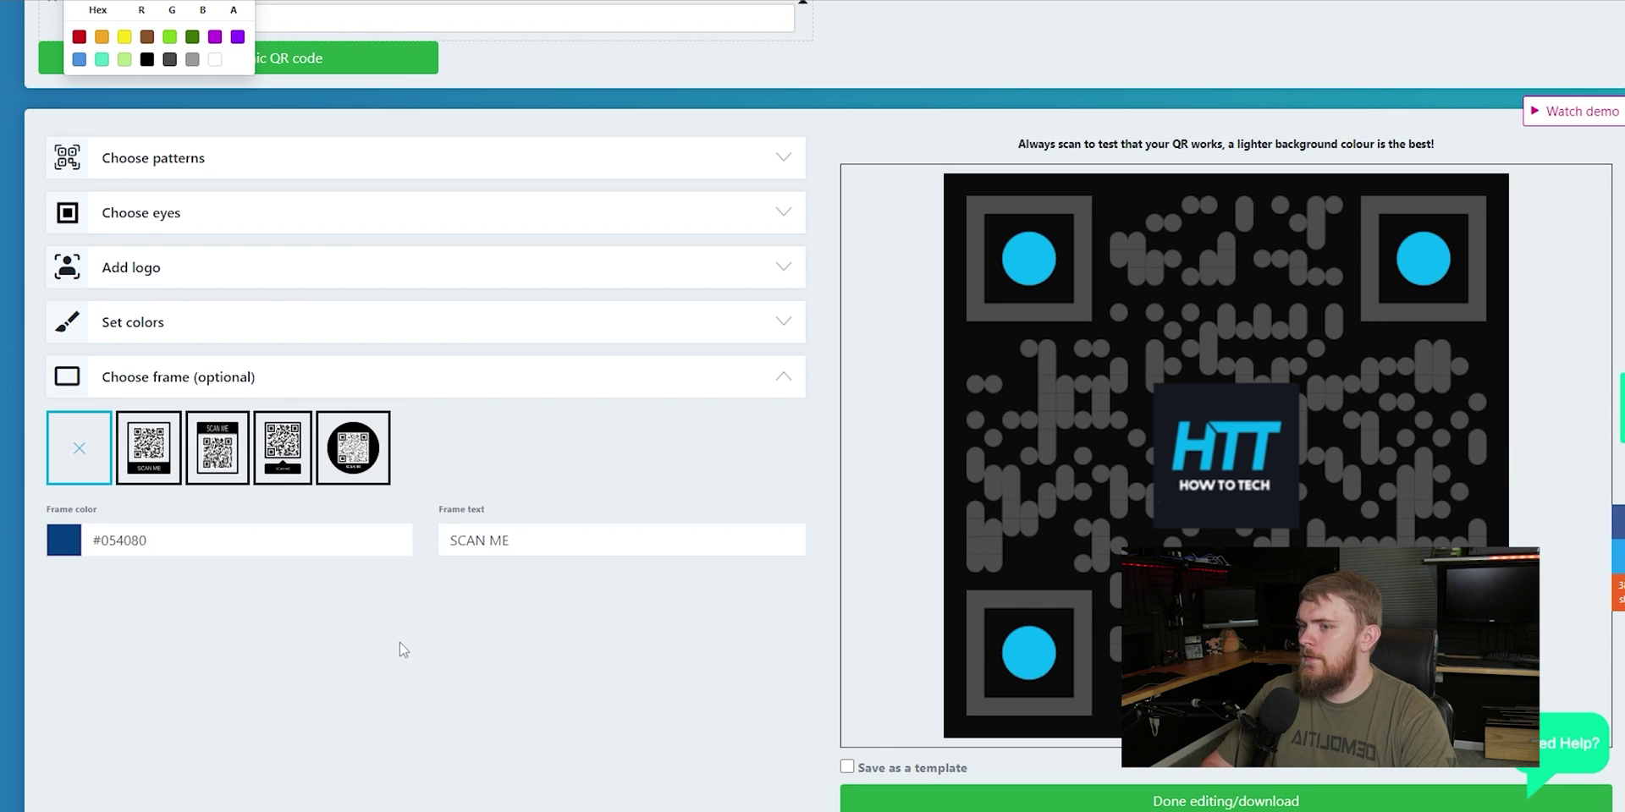
# Step: Try the SCAN ME, small-label and circular frames, then remove the frame entirely
pyautogui.click(165, 435)
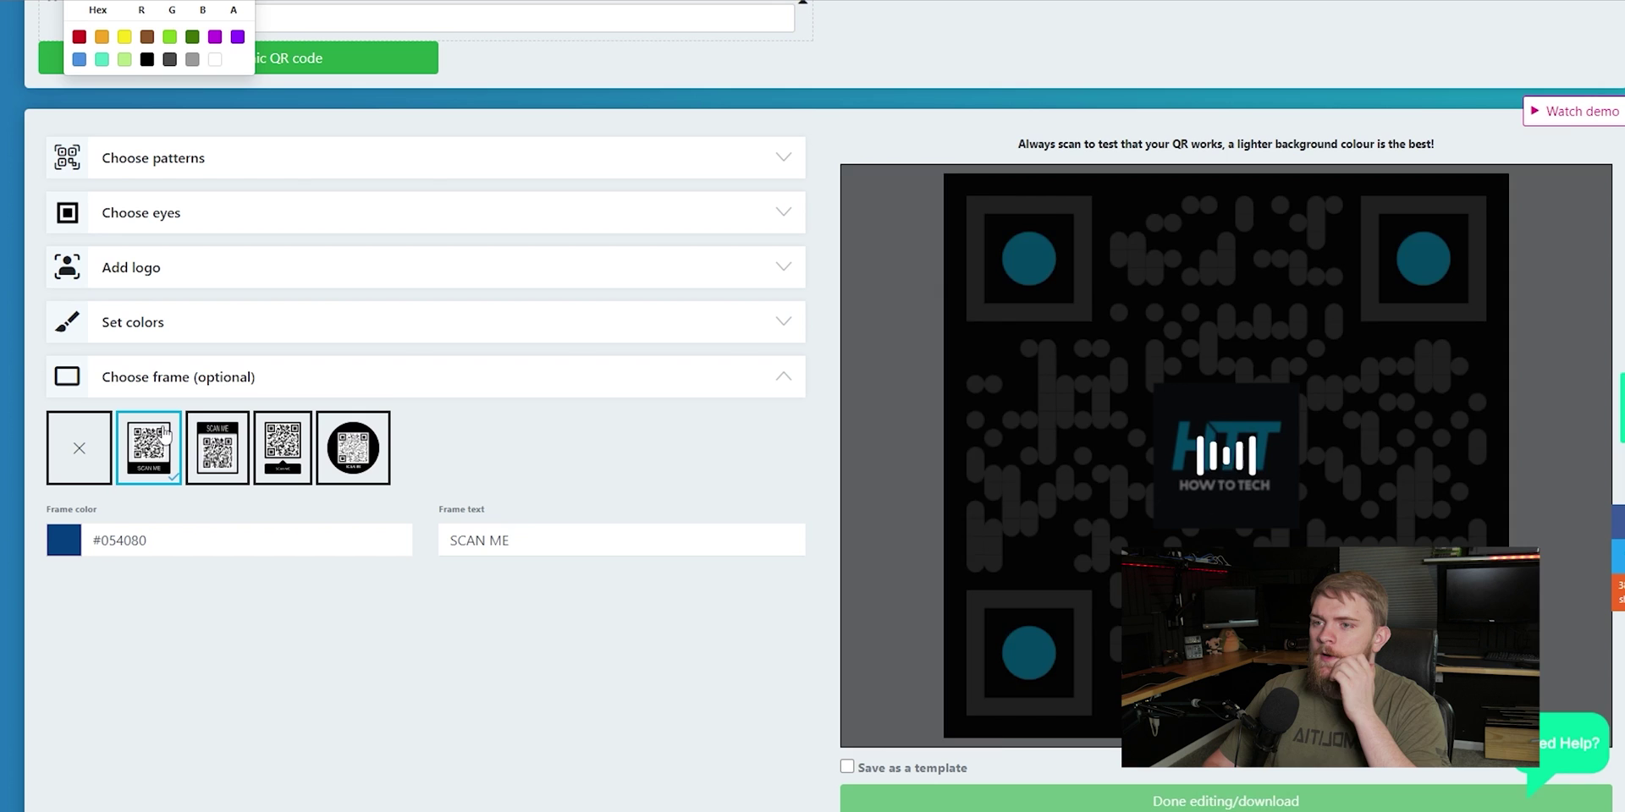
pyautogui.click(211, 446)
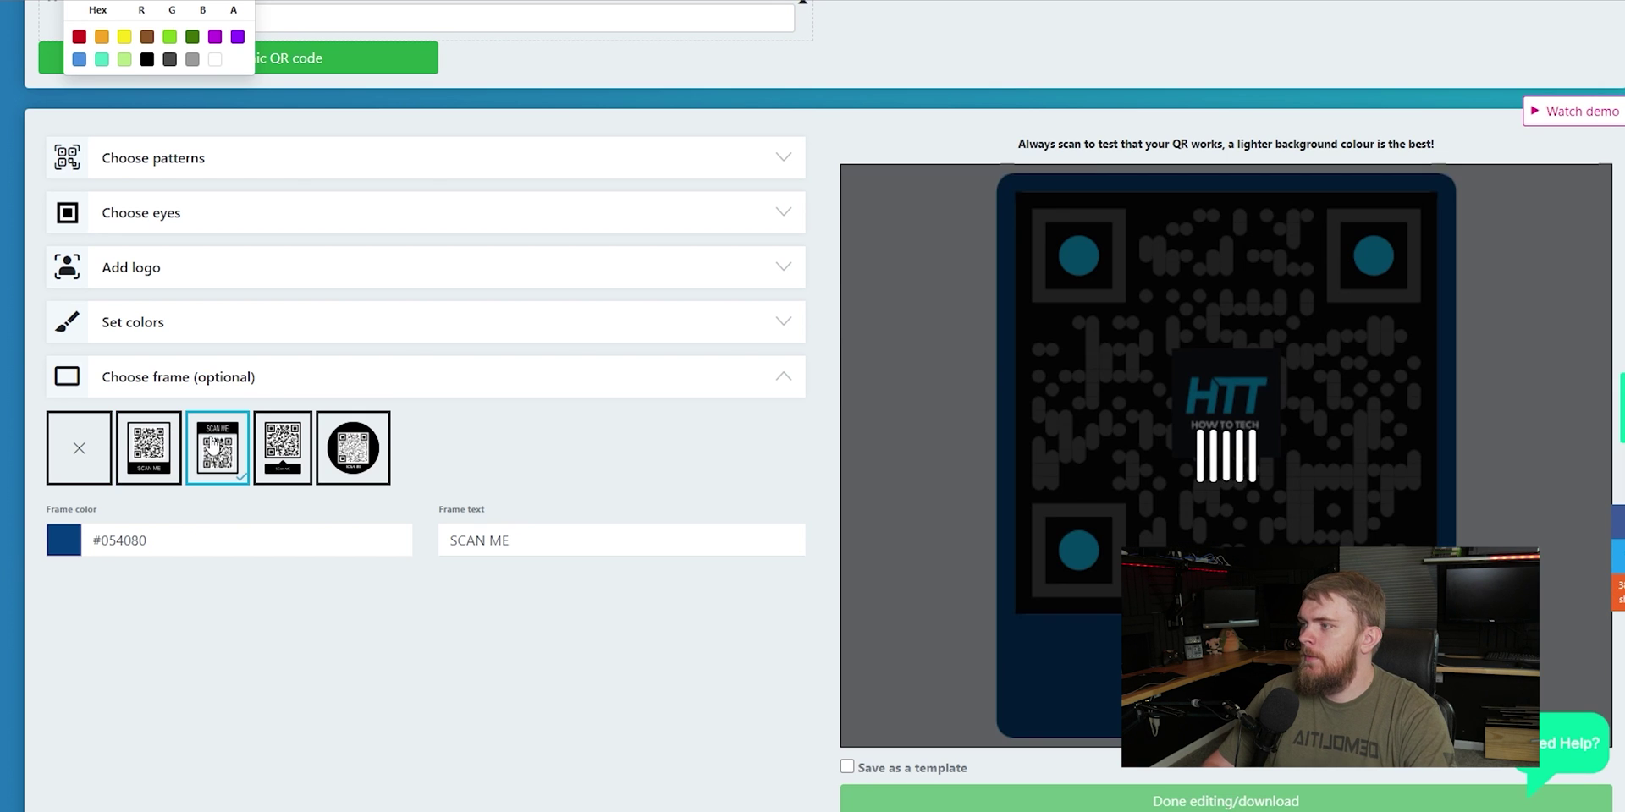
pyautogui.click(283, 460)
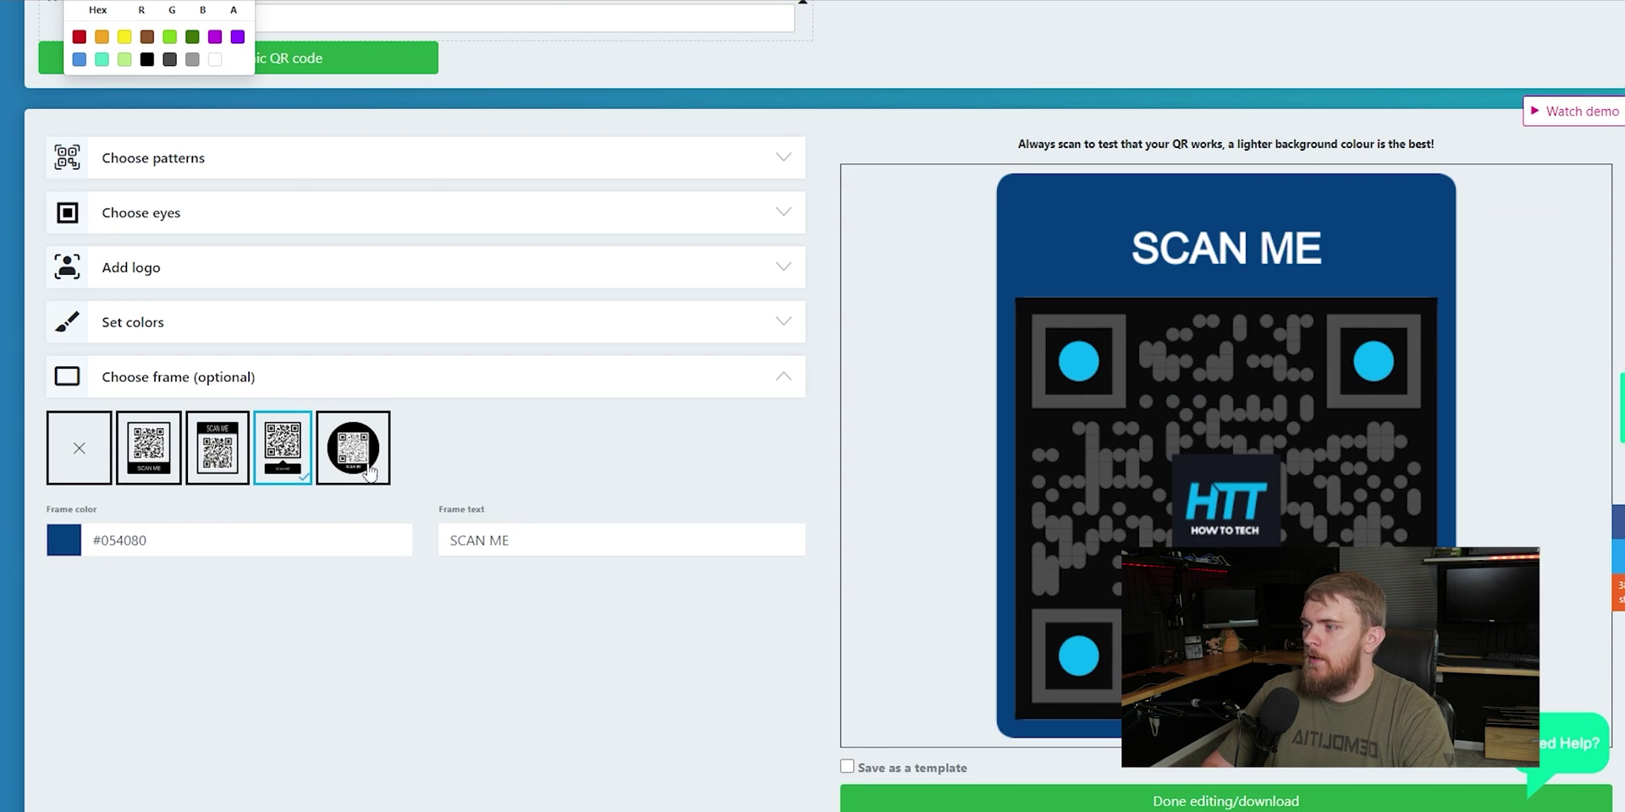
pyautogui.click(366, 465)
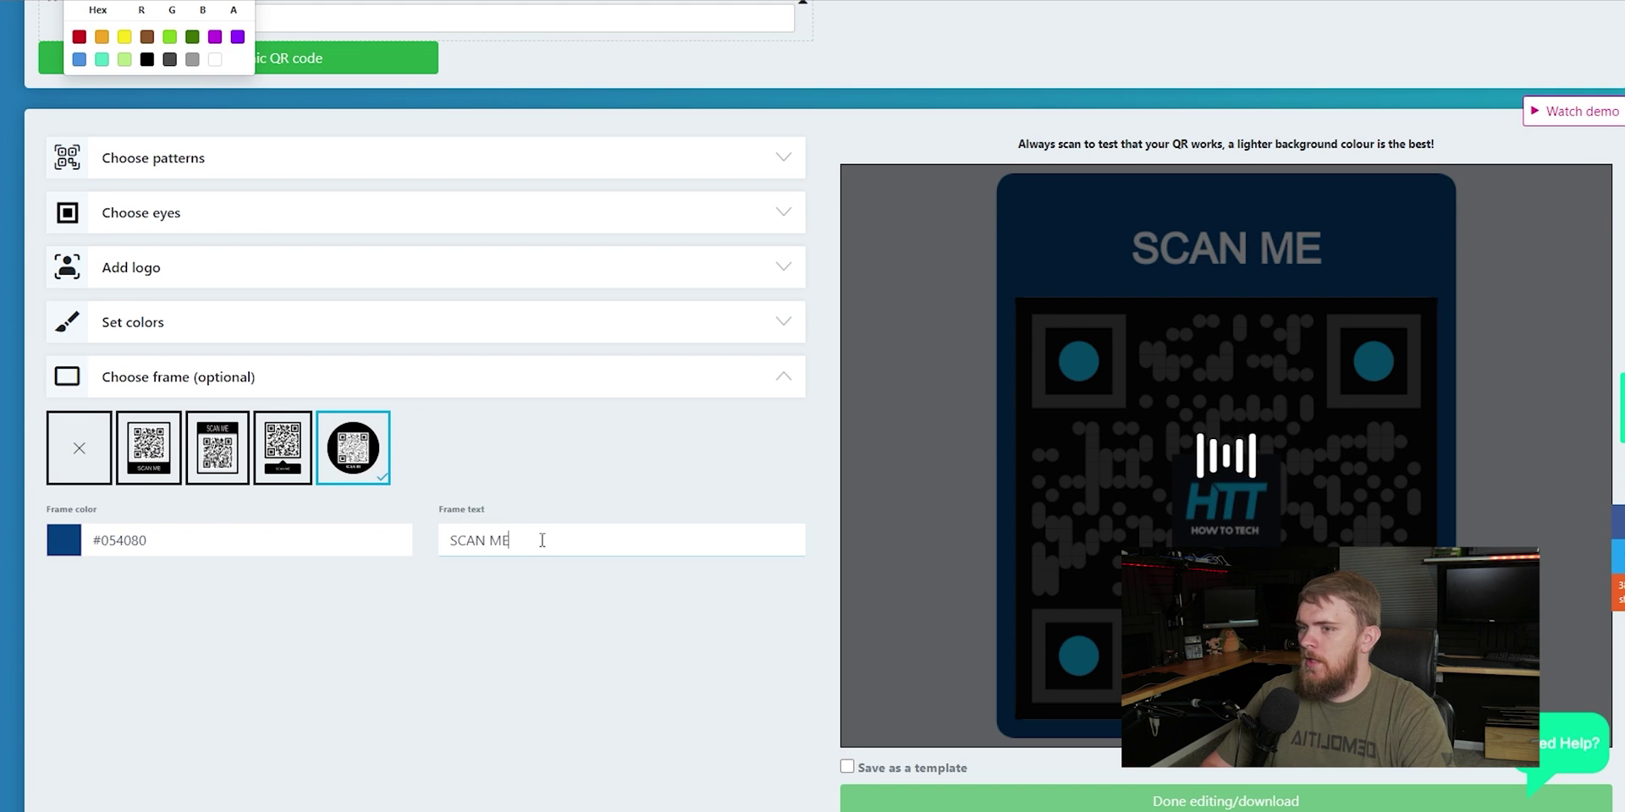
pyautogui.moveTo(544, 540); pyautogui.dragTo(365, 534)
pyautogui.click(81, 448)
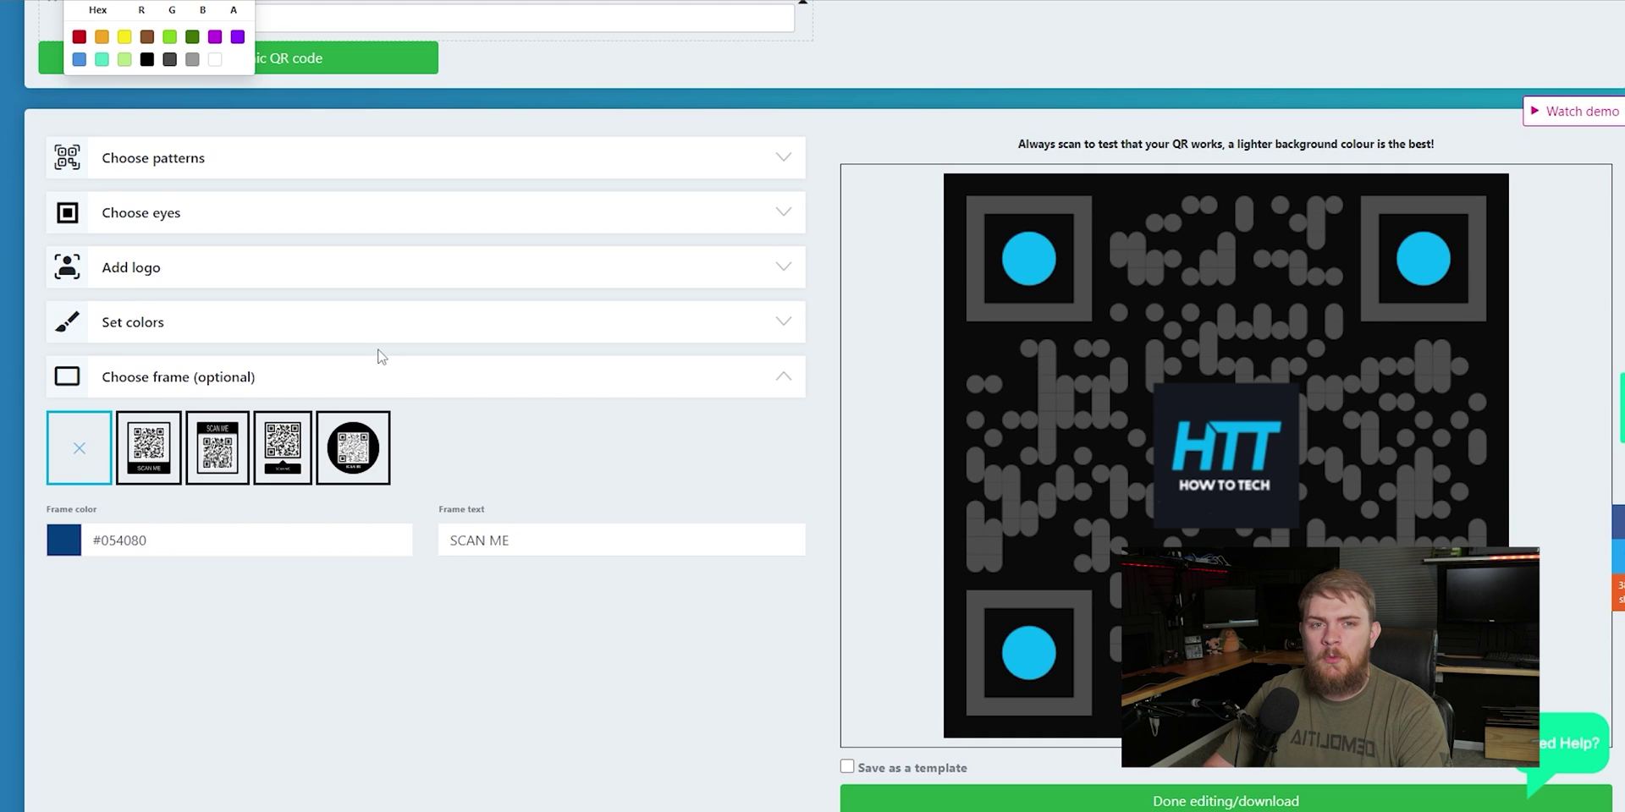
# Step: Finish the dark How To Tech QR code, download it as 75CG.png, and dismiss the downloads list
pyautogui.scroll(-2, 743, 460)
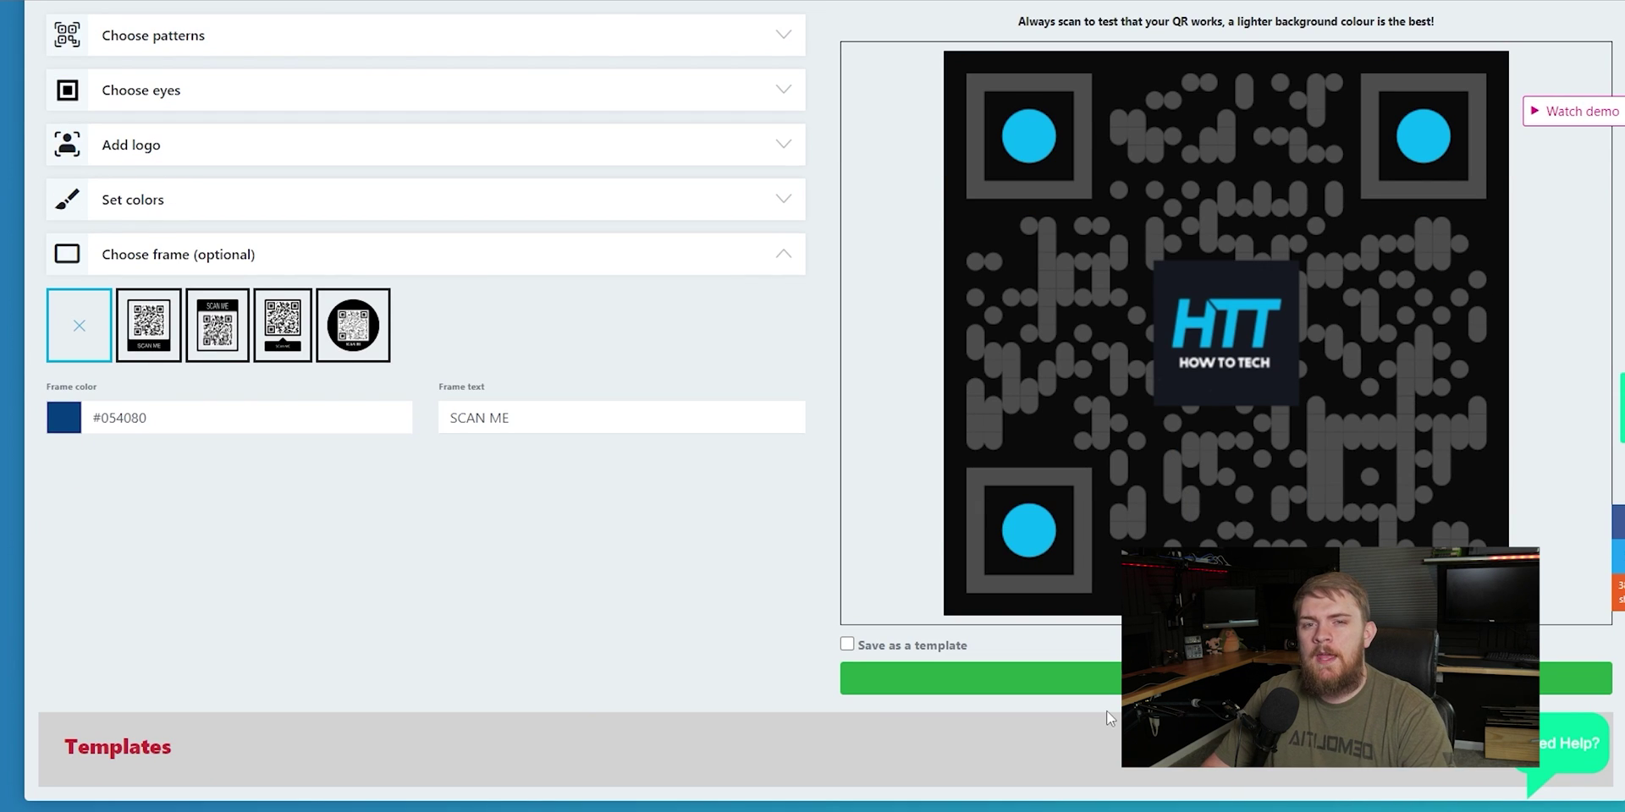
pyautogui.click(1114, 681)
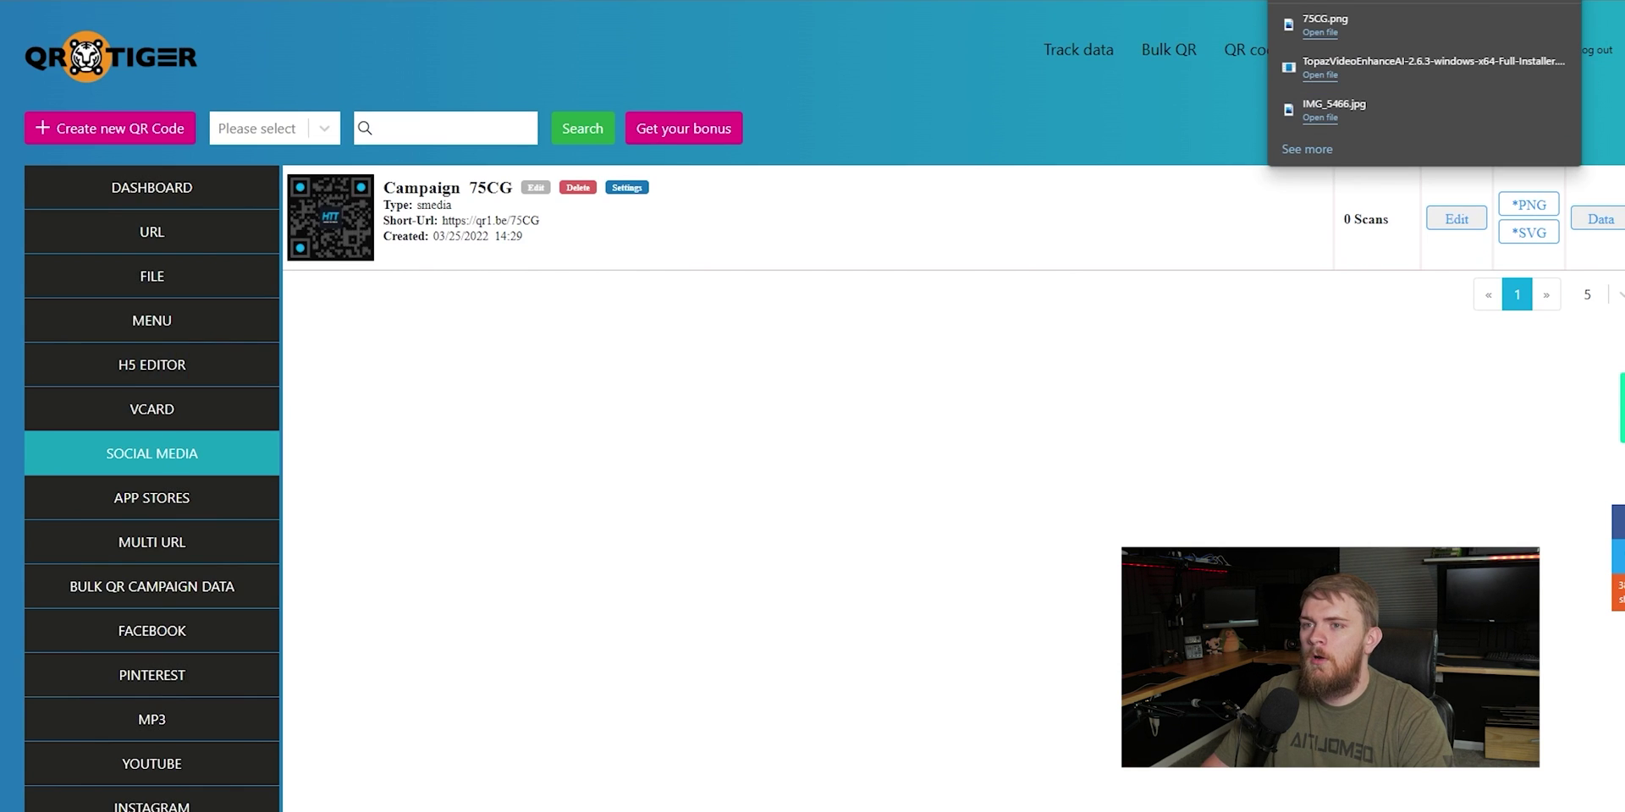
pyautogui.click(1613, 84)
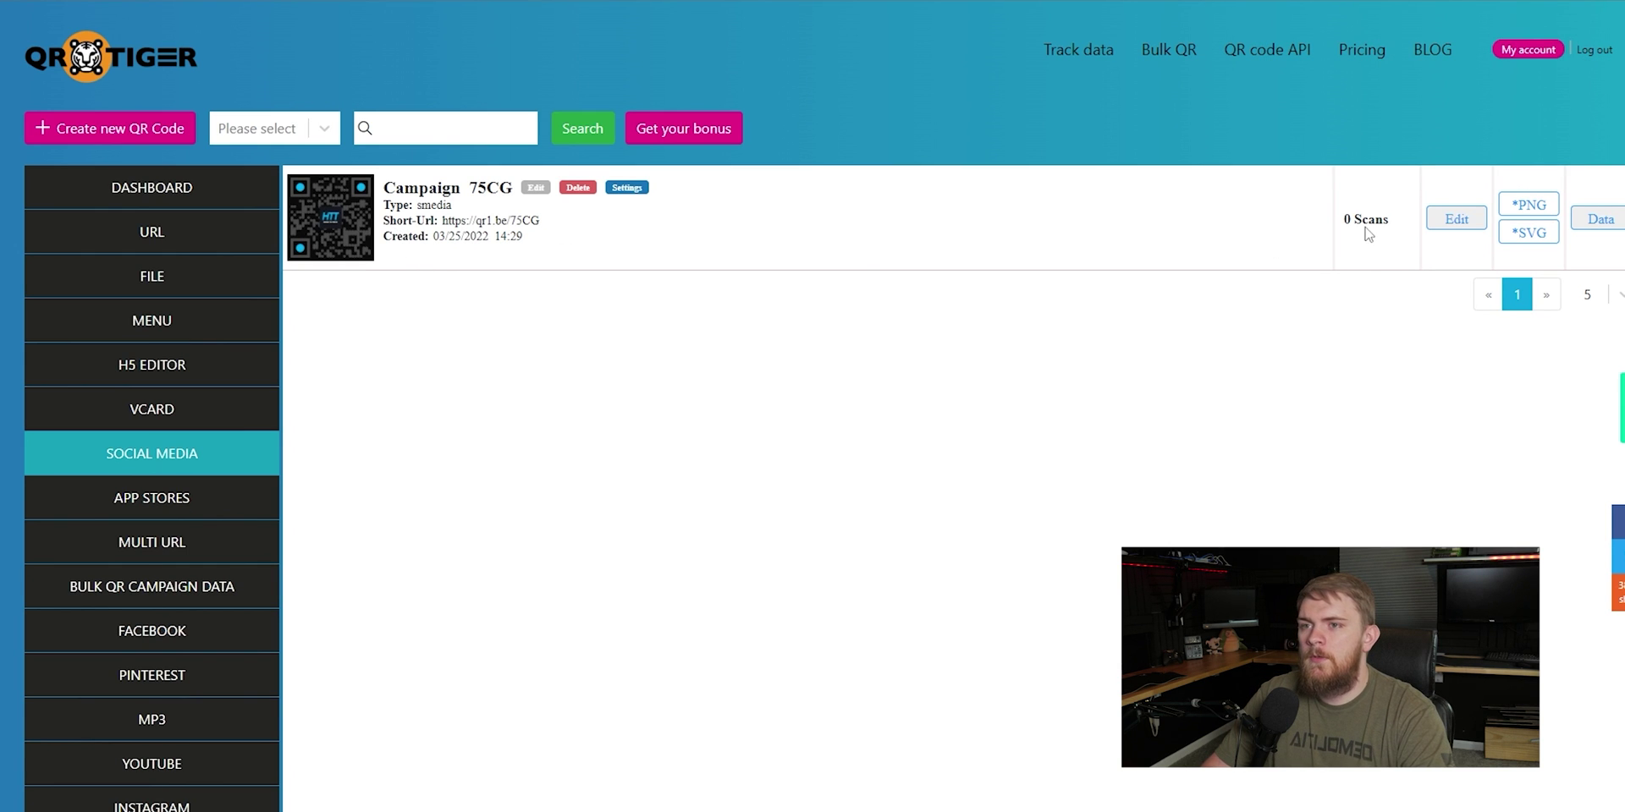
pyautogui.click(1611, 227)
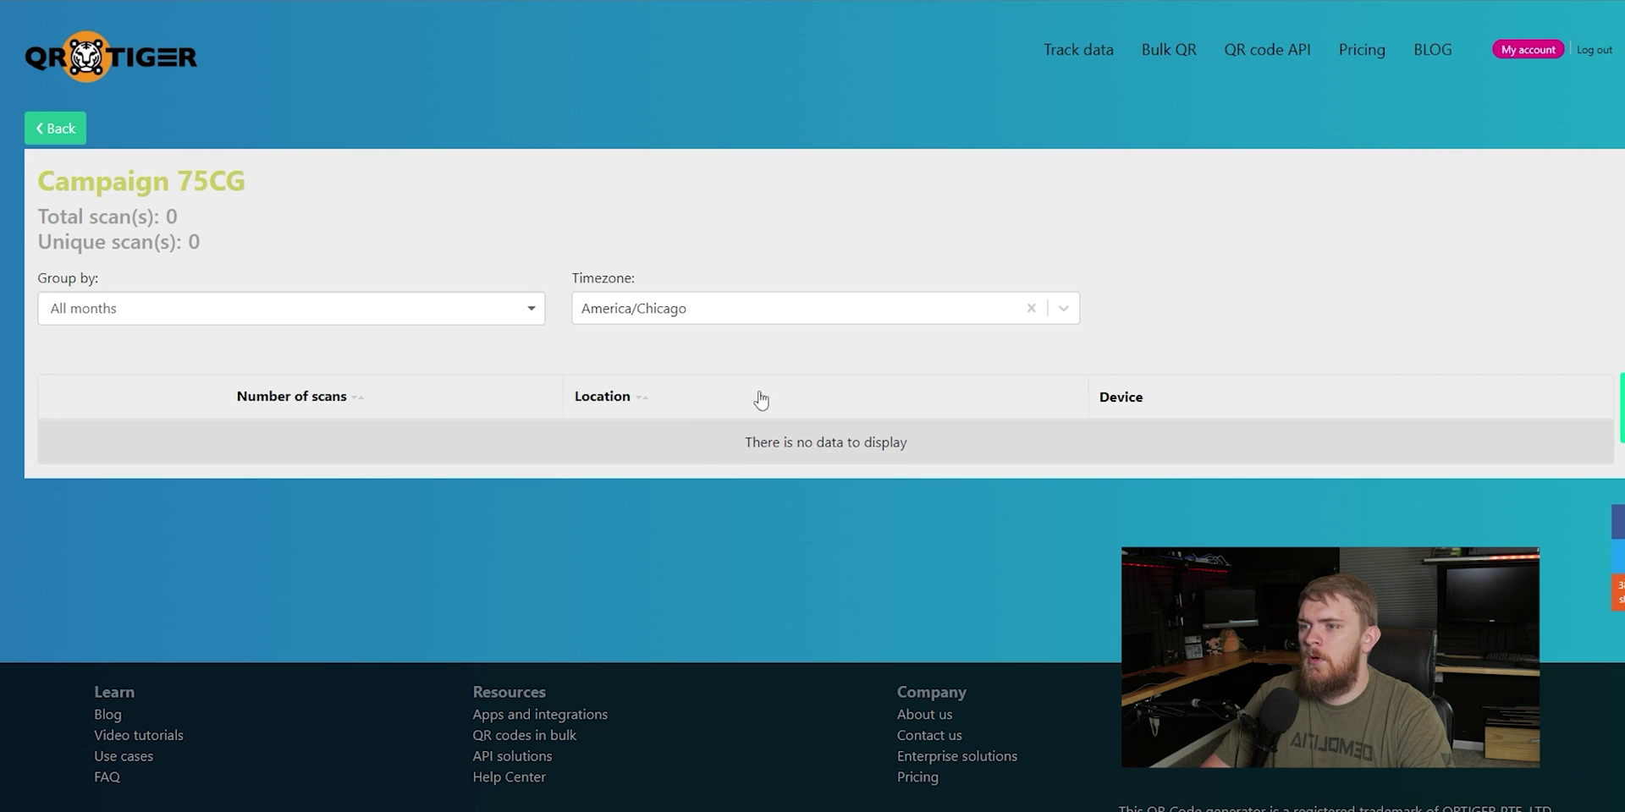
pyautogui.click(38, 126)
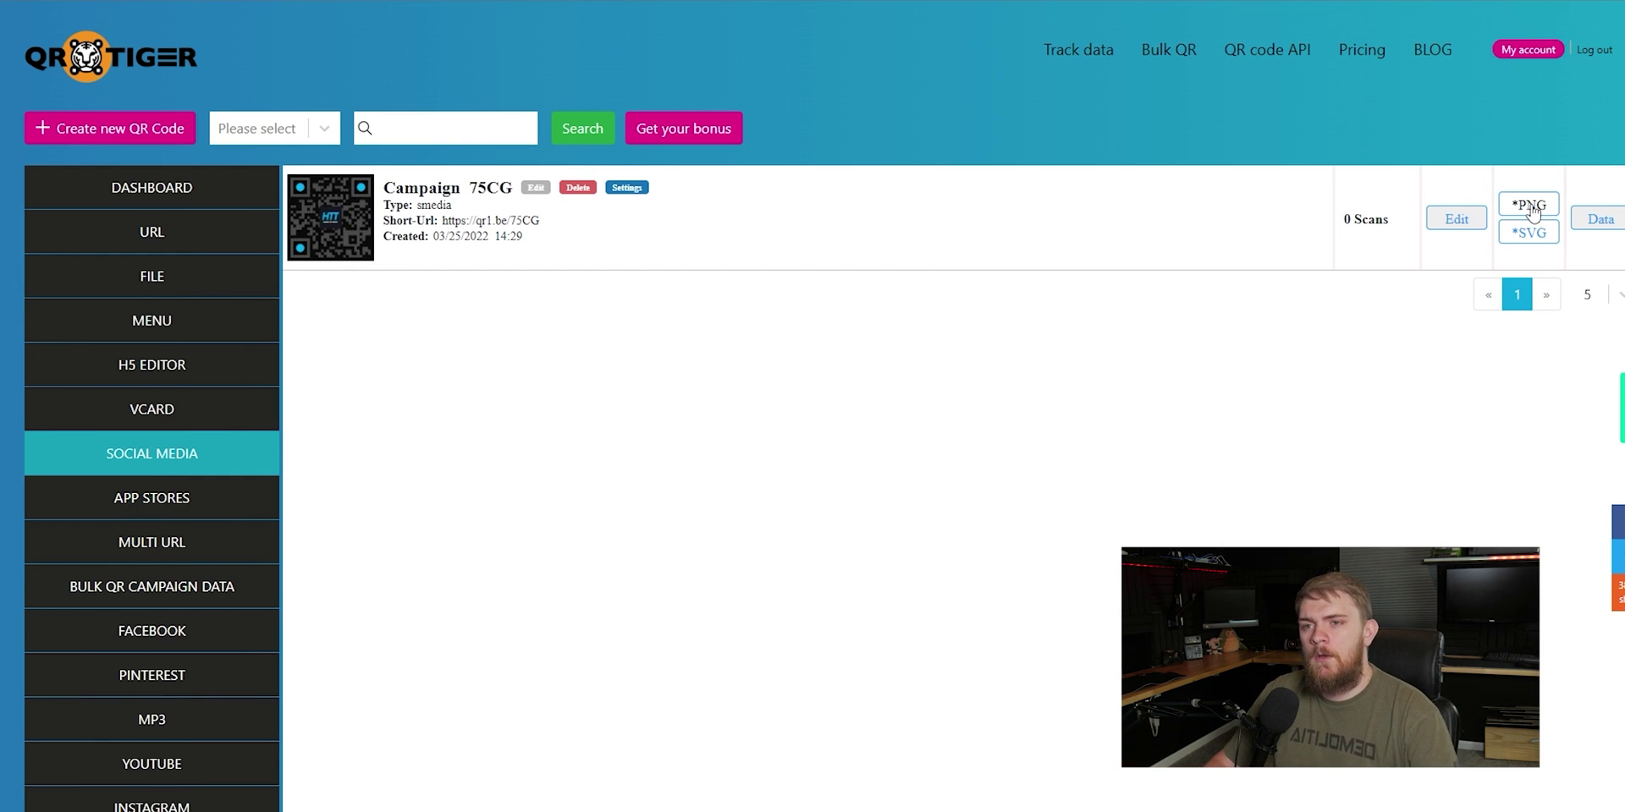
# Step: Download another PNG copy of Campaign 75CG's QR code and open 75CG (1).png to view it
pyautogui.click(1464, 222)
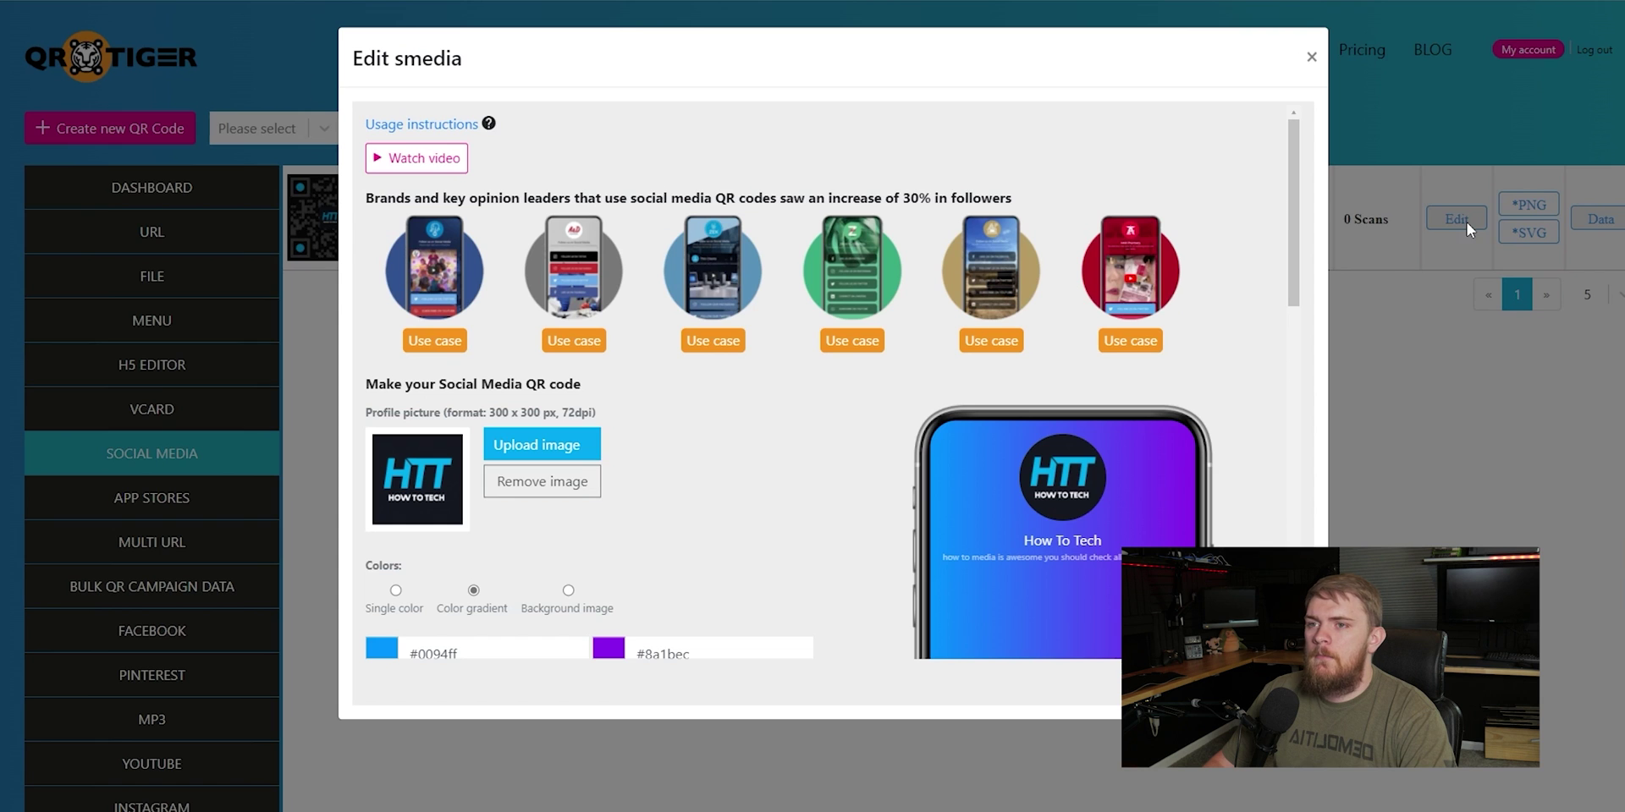
pyautogui.scroll(-3, 805, 373)
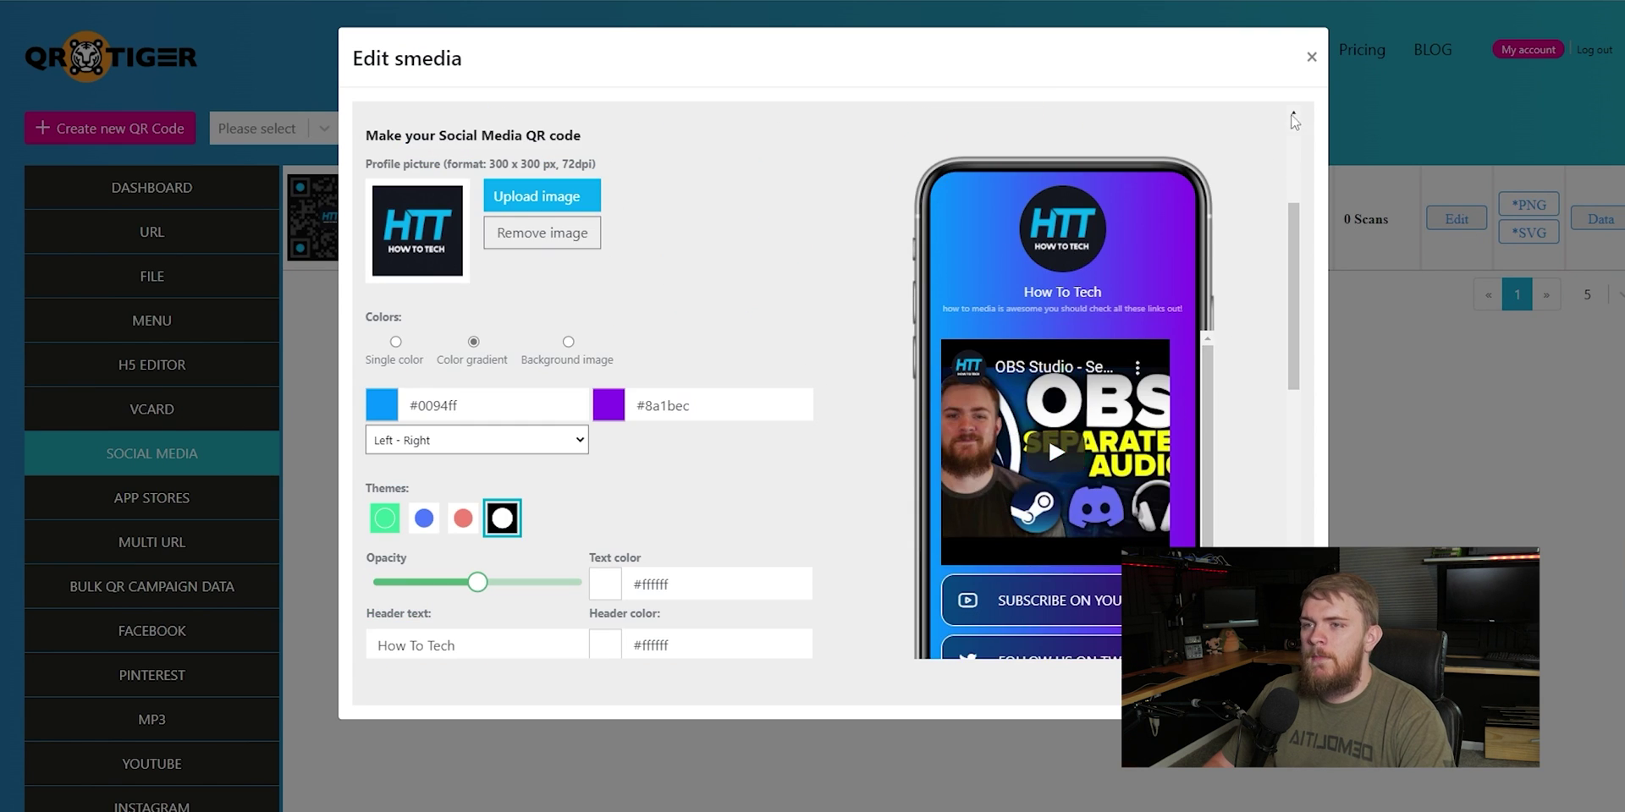
pyautogui.click(1311, 58)
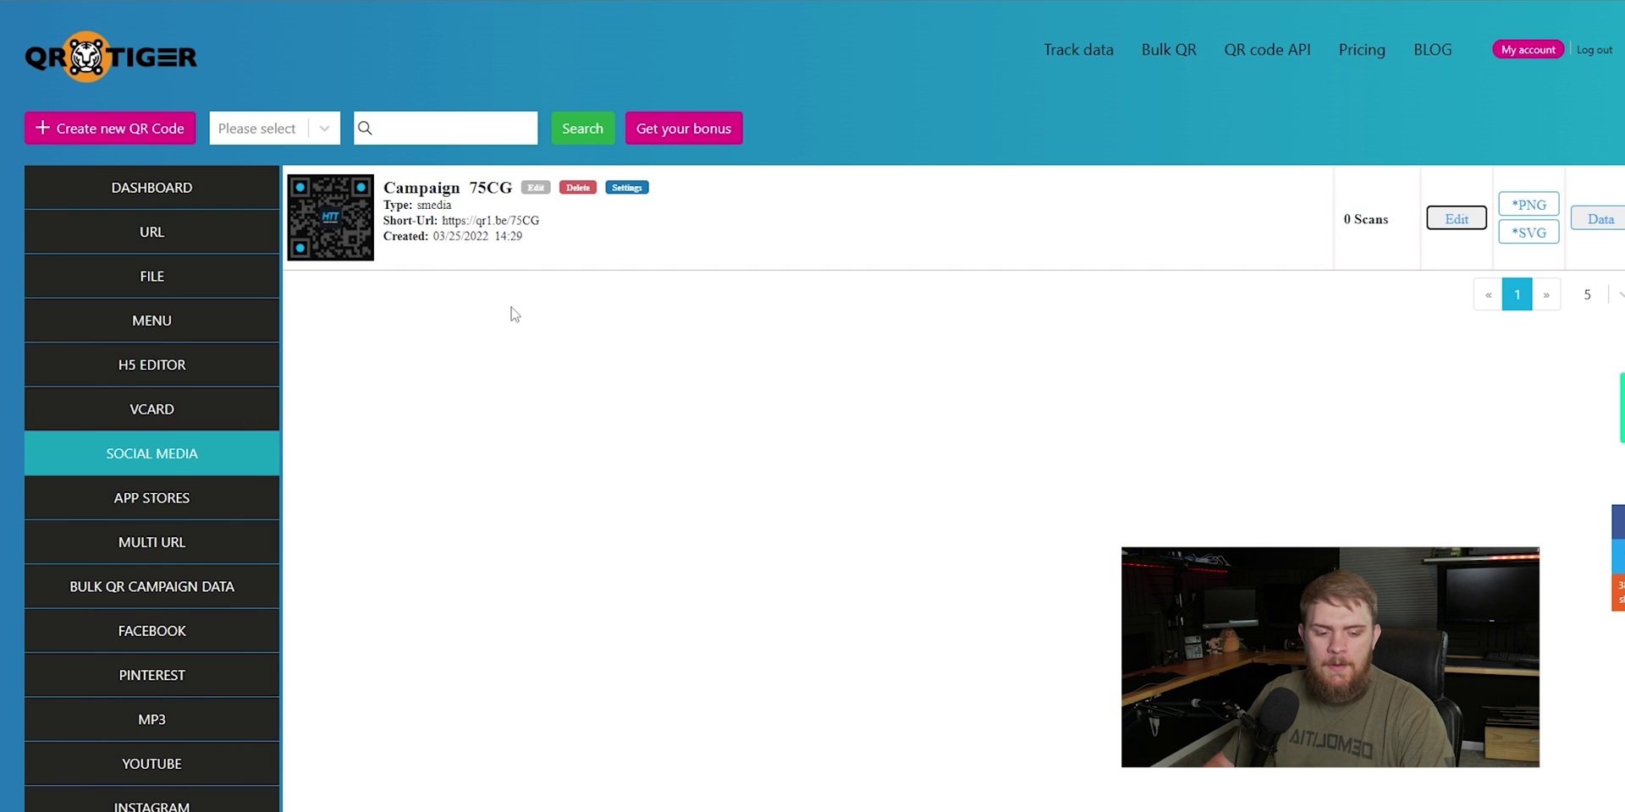
pyautogui.click(1542, 208)
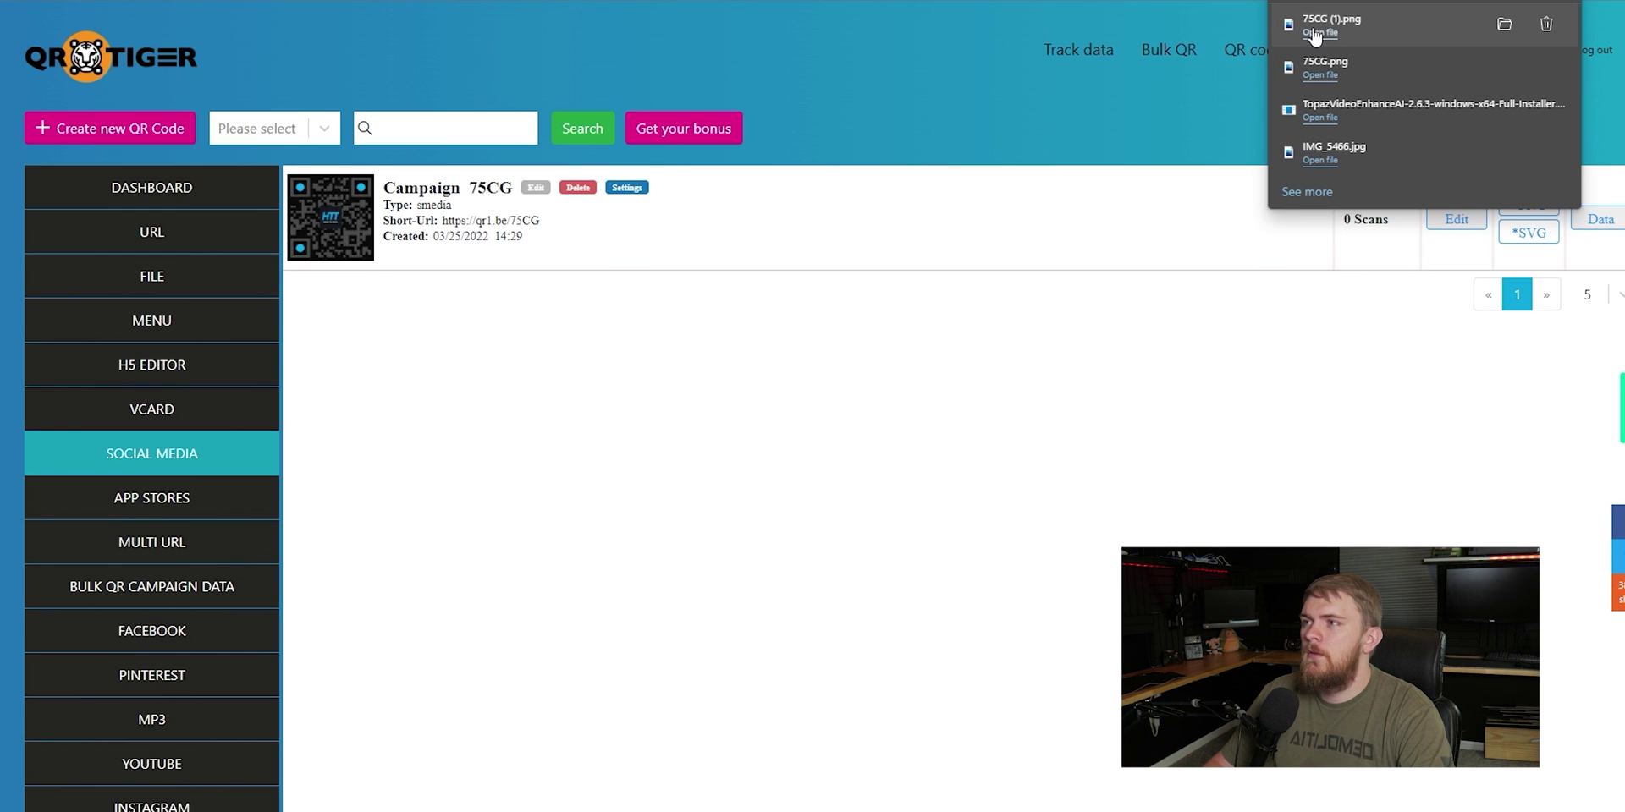
pyautogui.click(1315, 36)
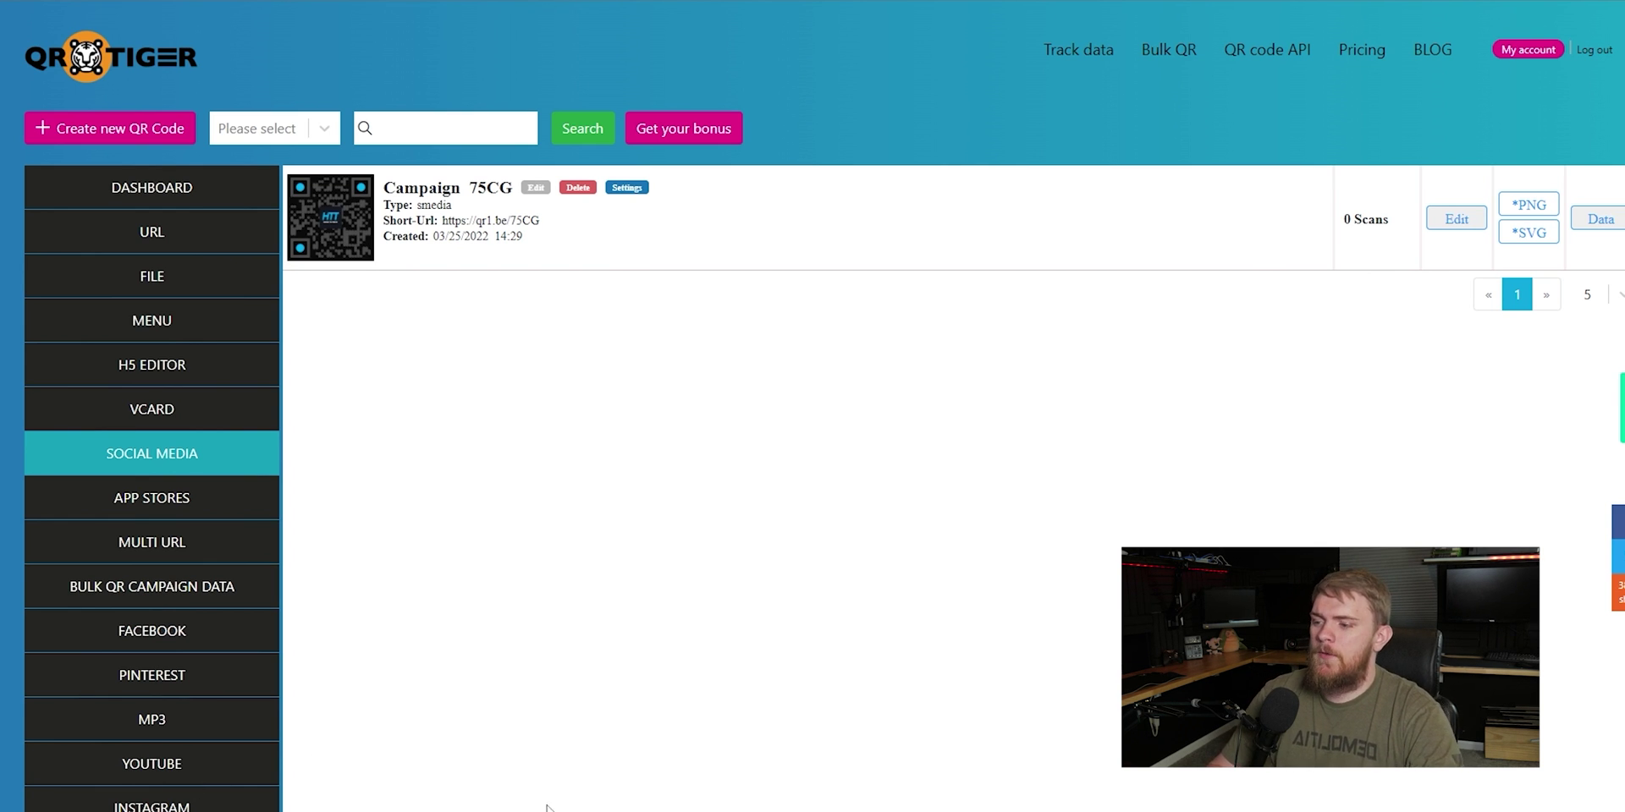
# Step: Switch to the live How To Tech page and scroll through its OBS video and YouTube, Twitter, Twitch buttons
pyautogui.moveTo(803, 810)
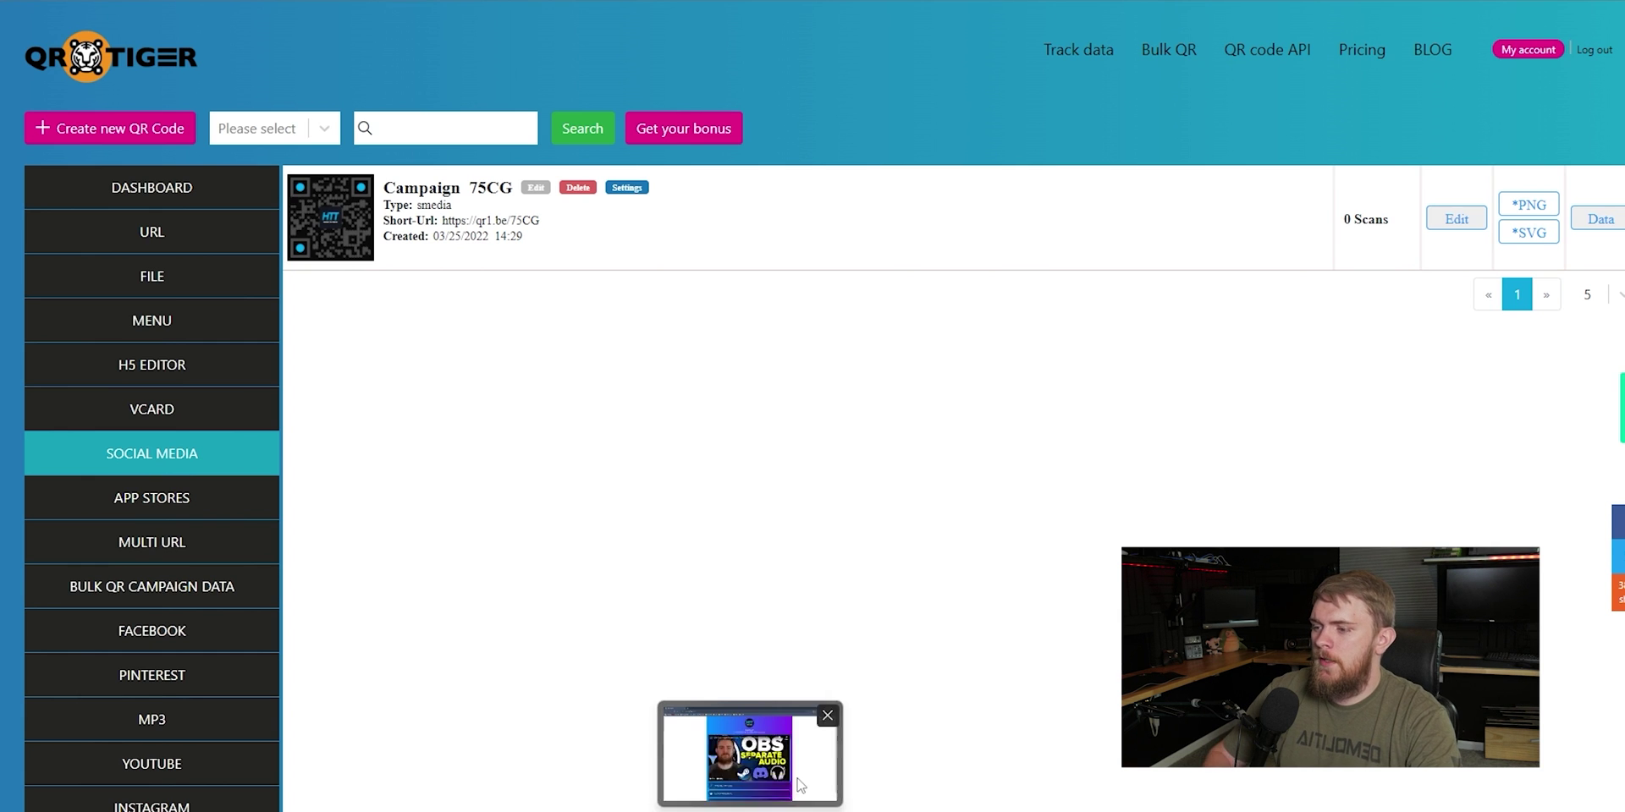
pyautogui.click(800, 789)
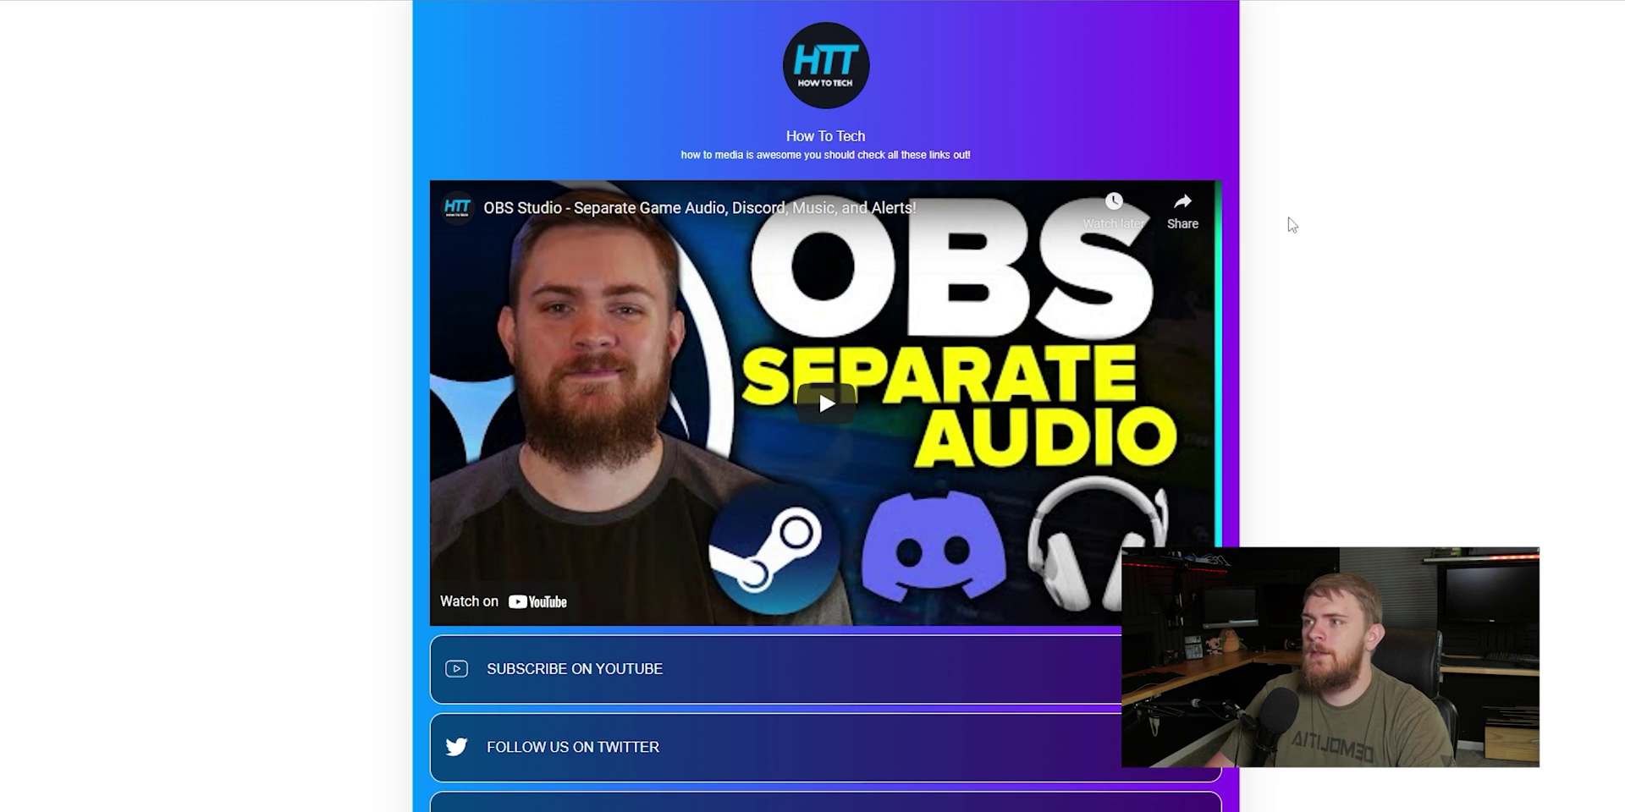
pyautogui.scroll(-1, 1295, 393)
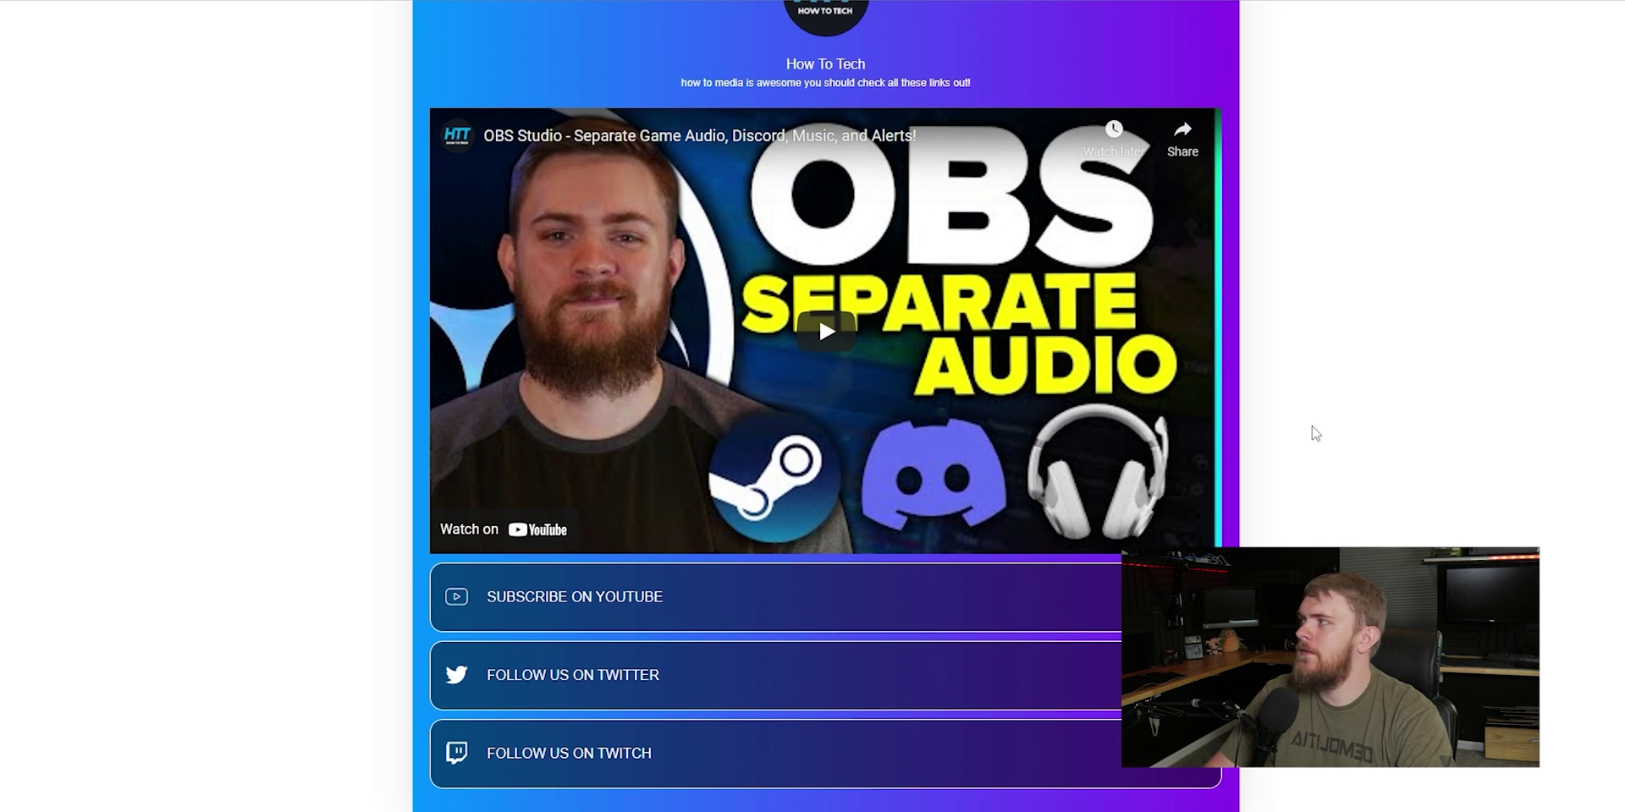
pyautogui.scroll(1, 1320, 506)
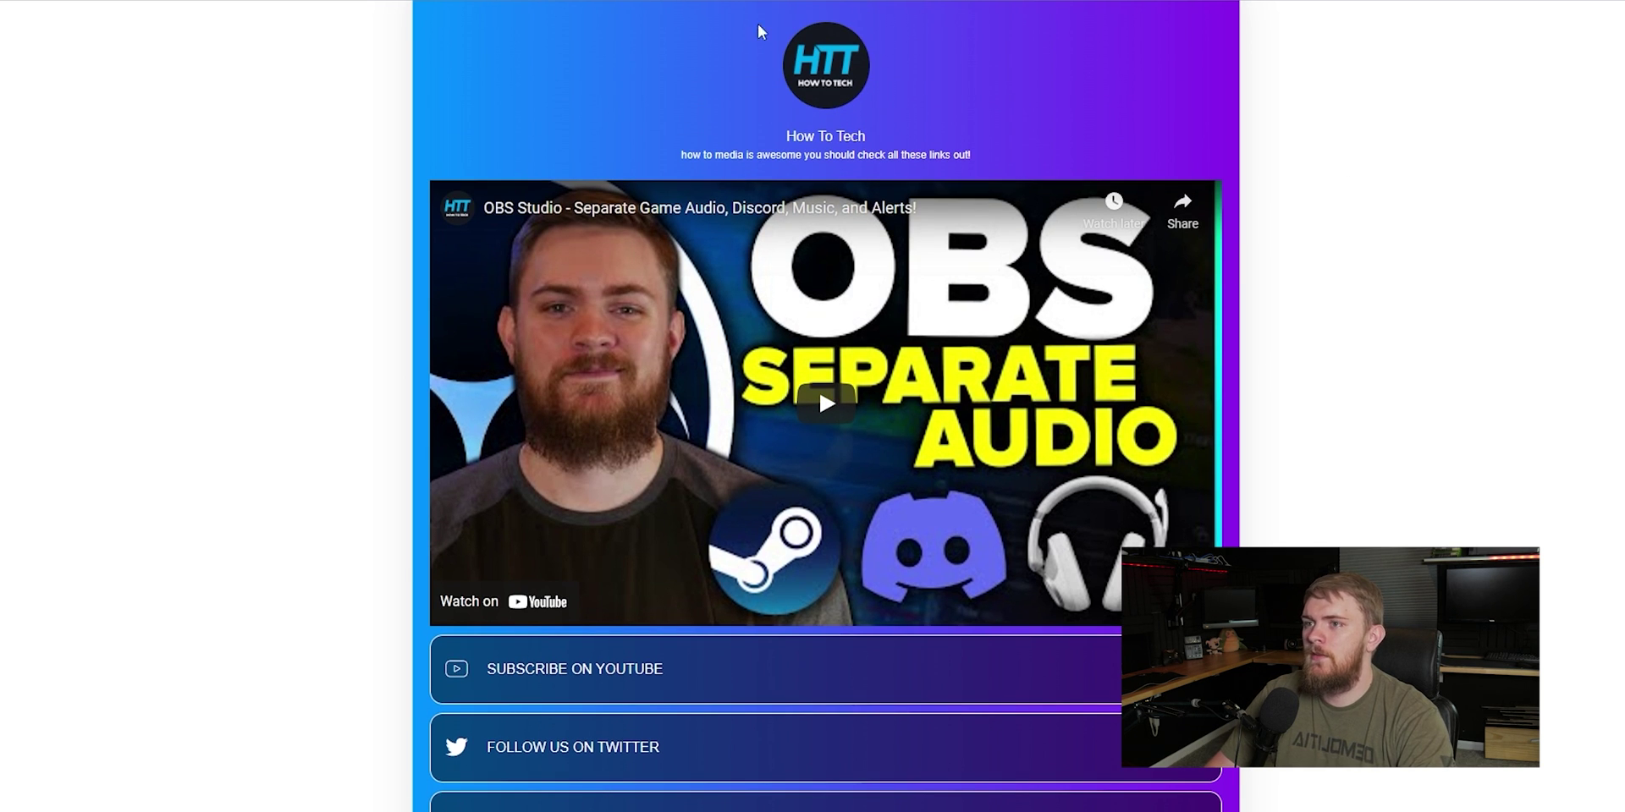
pyautogui.scroll(-1, 464, 546)
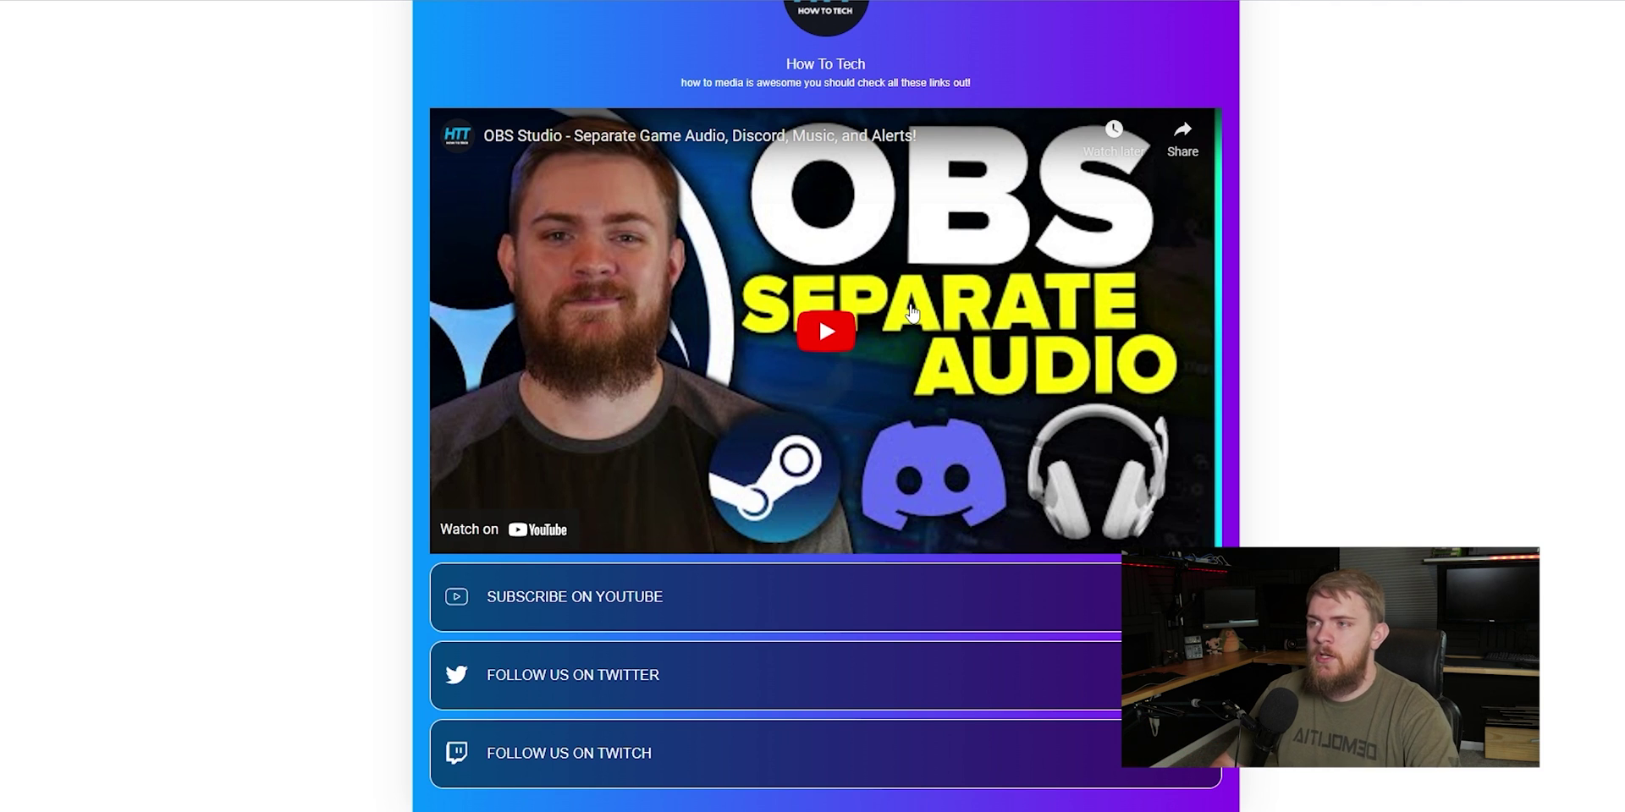
pyautogui.scroll(1, 901, 424)
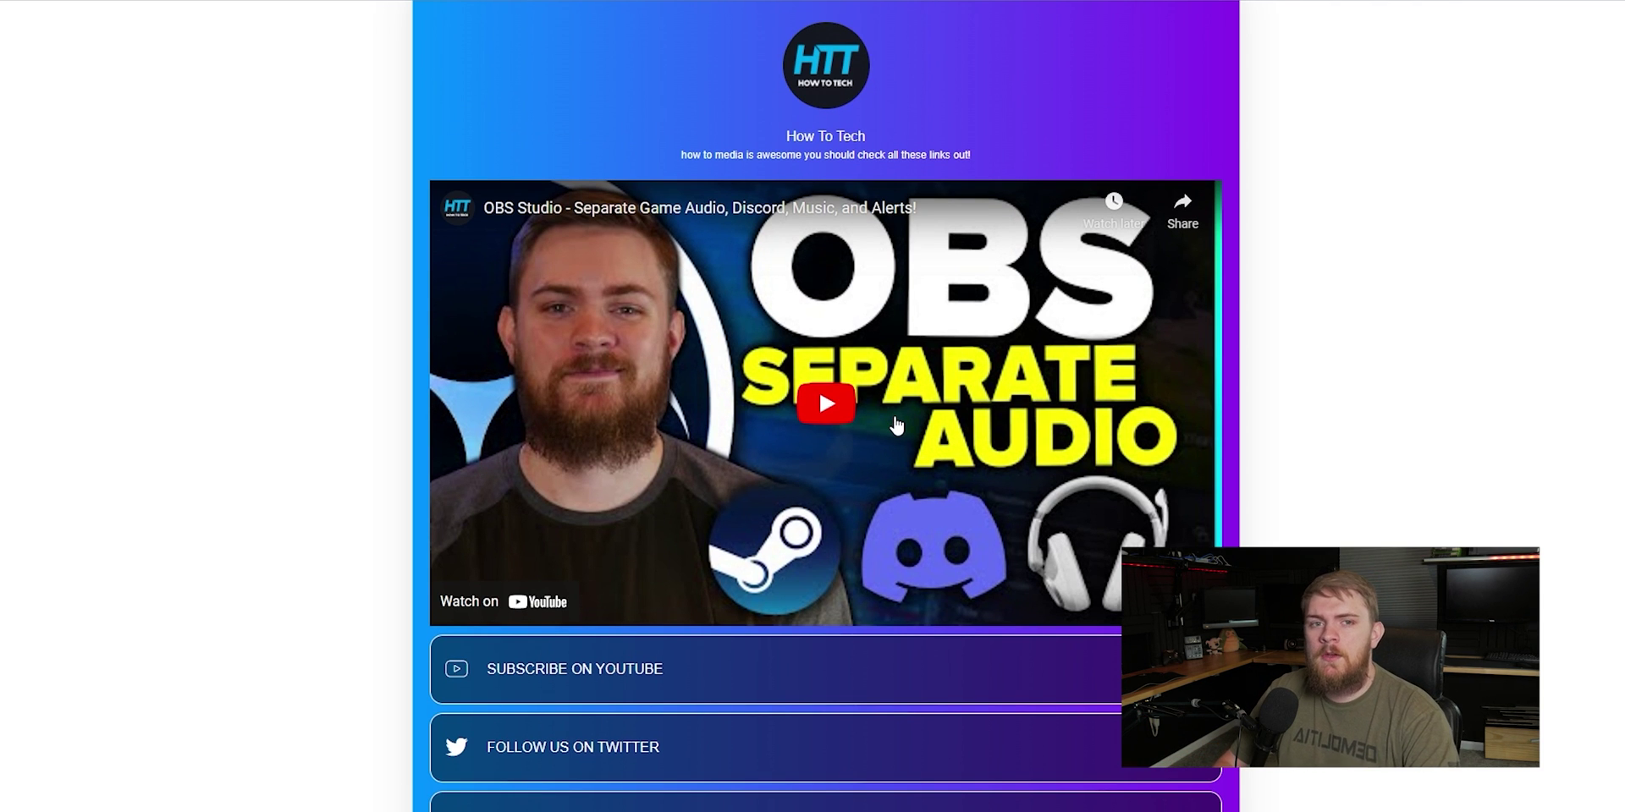